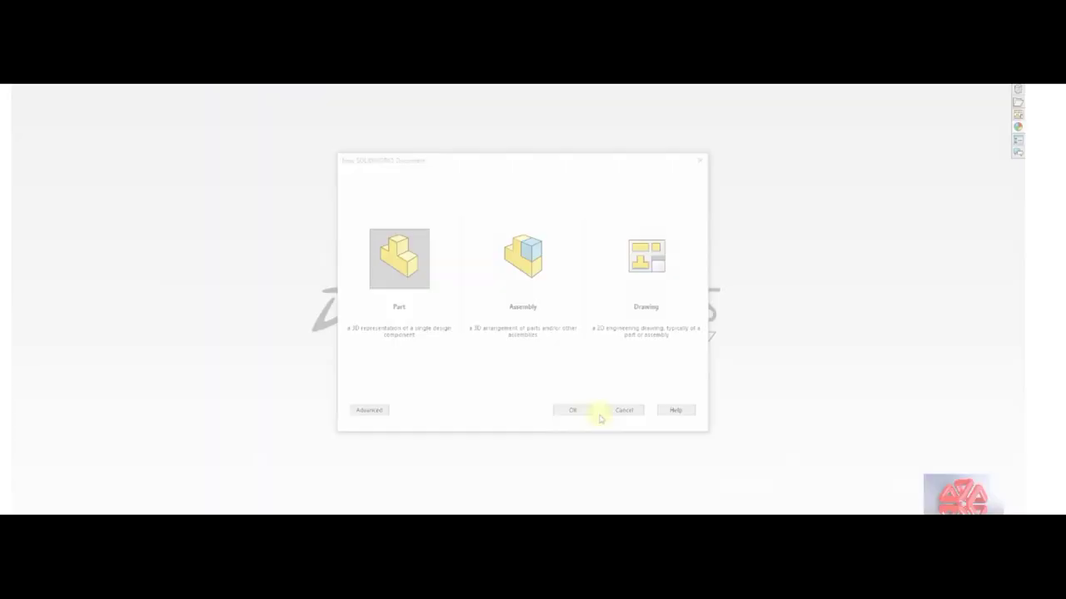
Choose Part in the New SOLIDWORKS Document dialog to open blank part Part3.
left_click(572, 410)
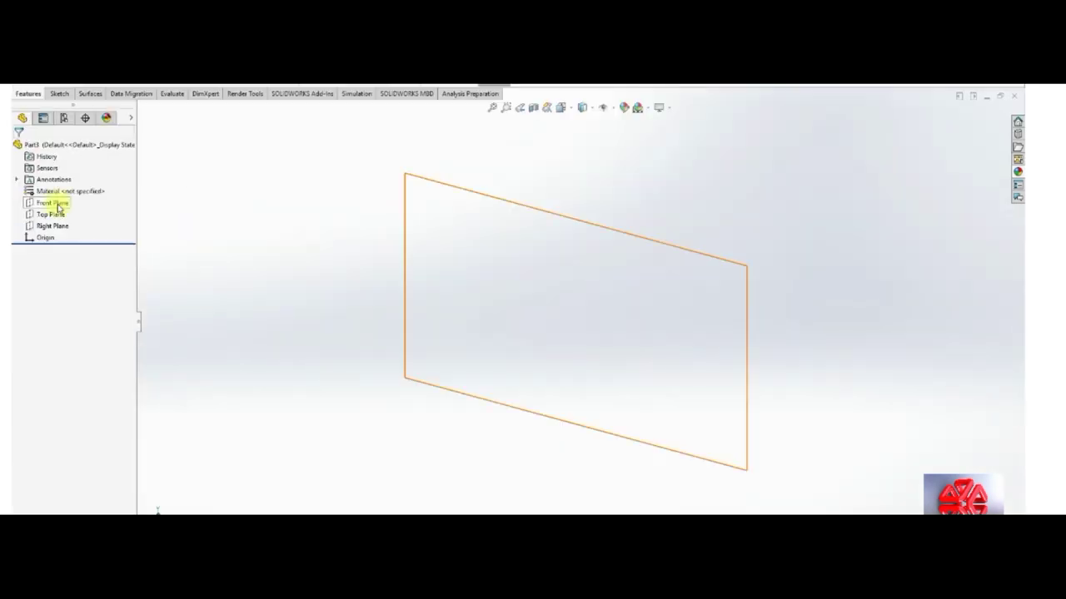
Start a sketch on the Front Plane and draw a 100 mm vertical centerline up from the origin.
left_click(60, 203)
left_click(114, 189)
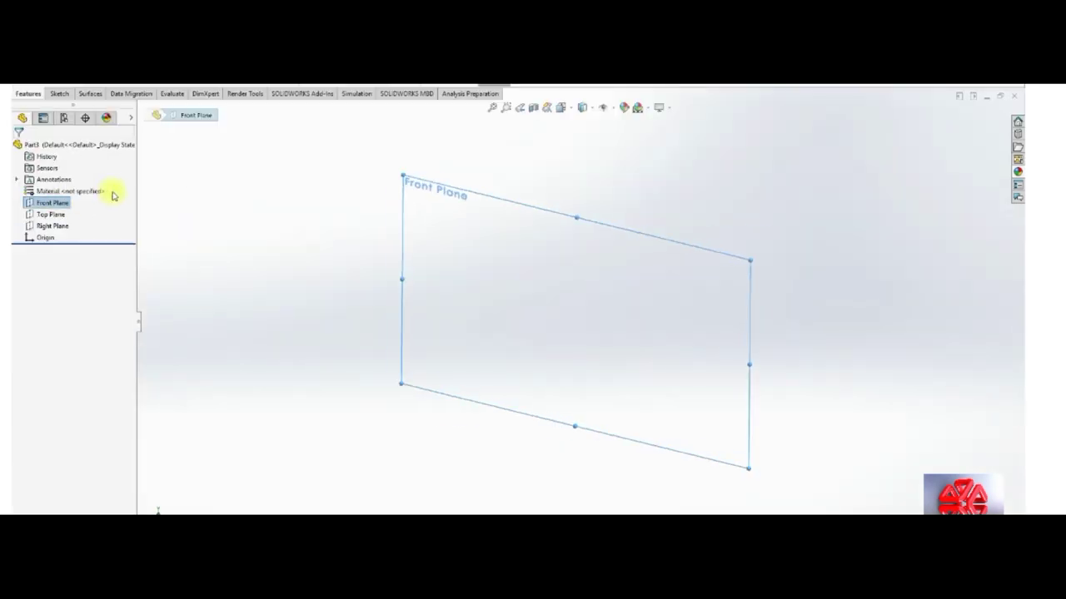
right_click(57, 205)
left_click(62, 188)
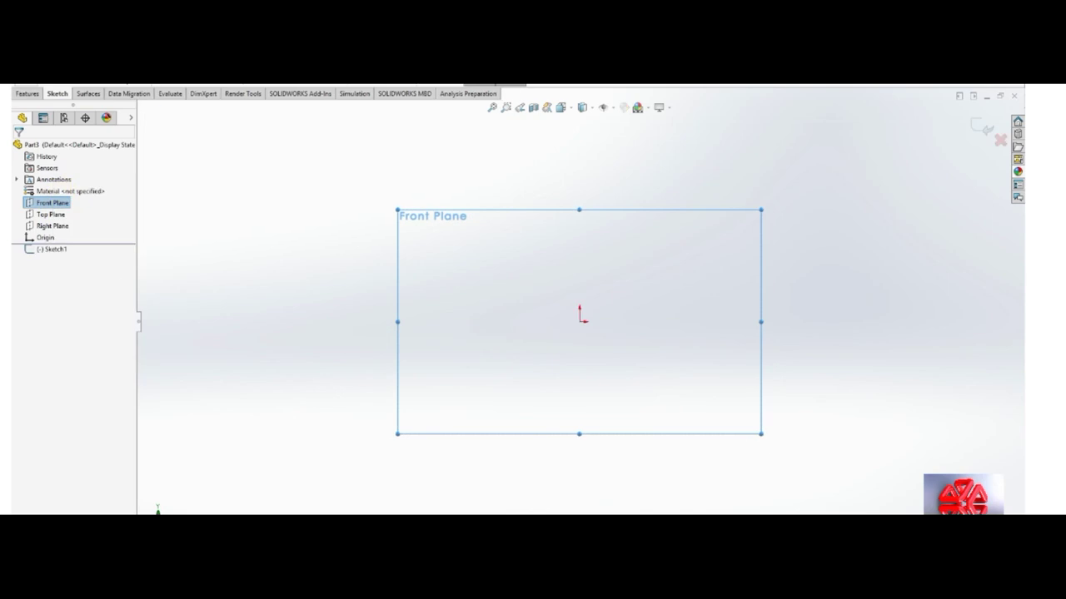
right_click_drag(481, 218, 569, 328)
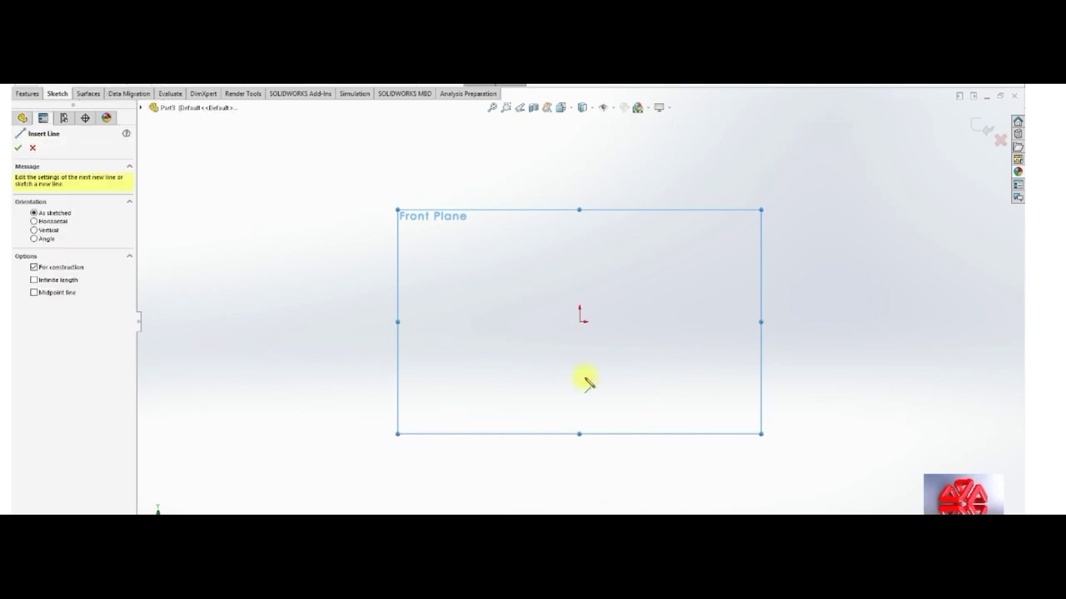
left_click(580, 408)
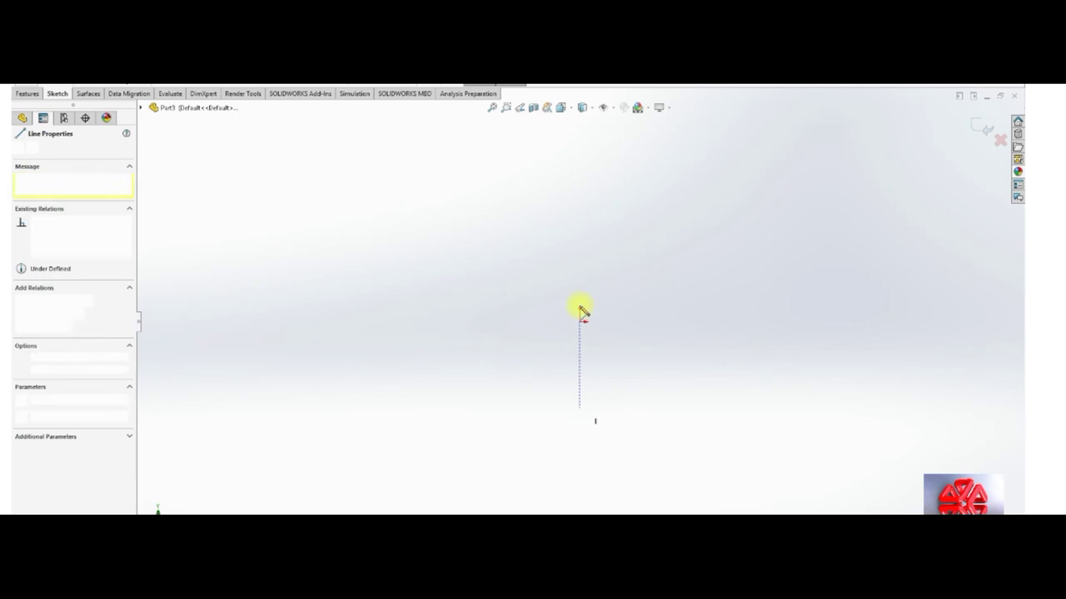
left_click(580, 244)
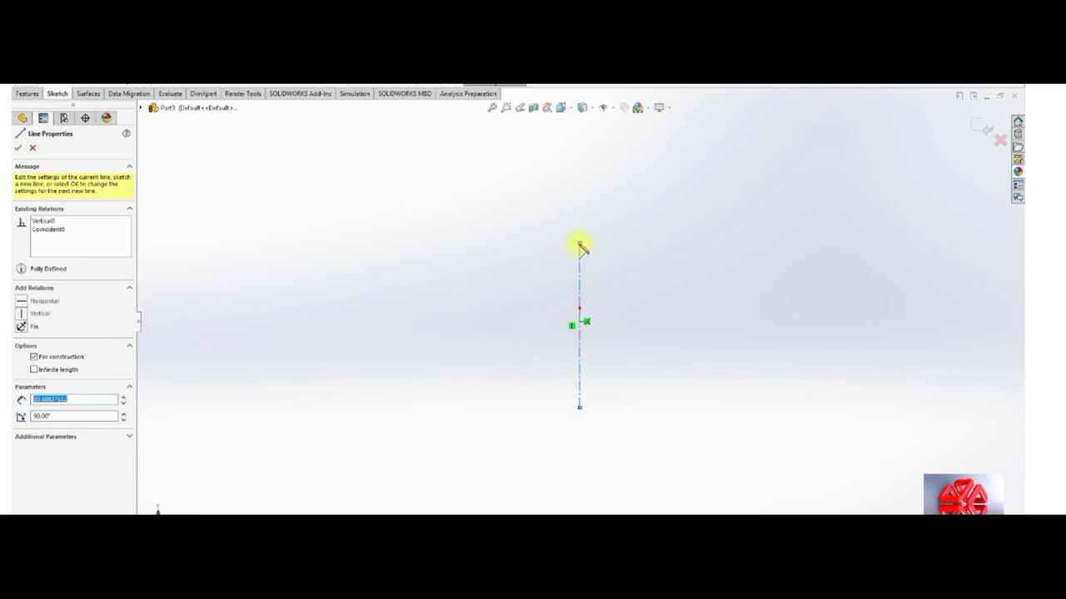
type("100")
key("Return")
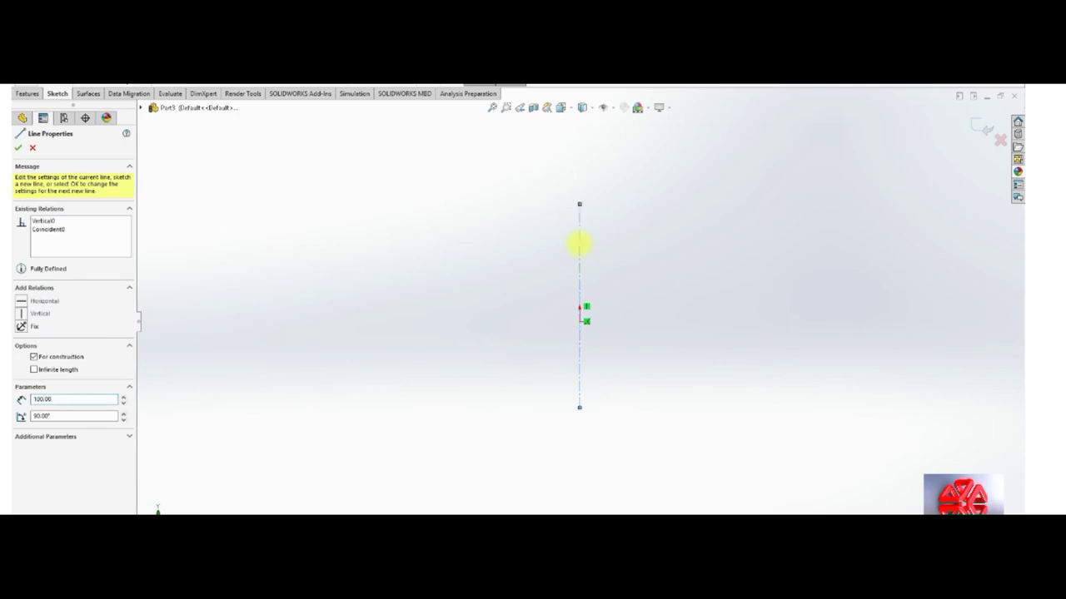
right_click(579, 244)
left_click(596, 251)
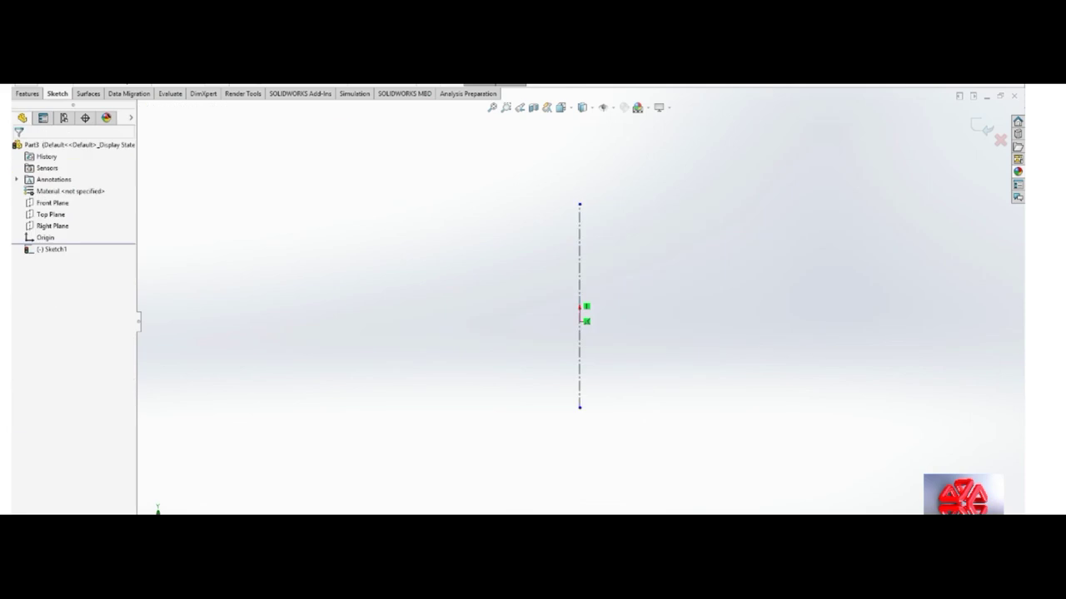
Draw an 80-long horizontal line leftward from the centerline's top end.
key("l")
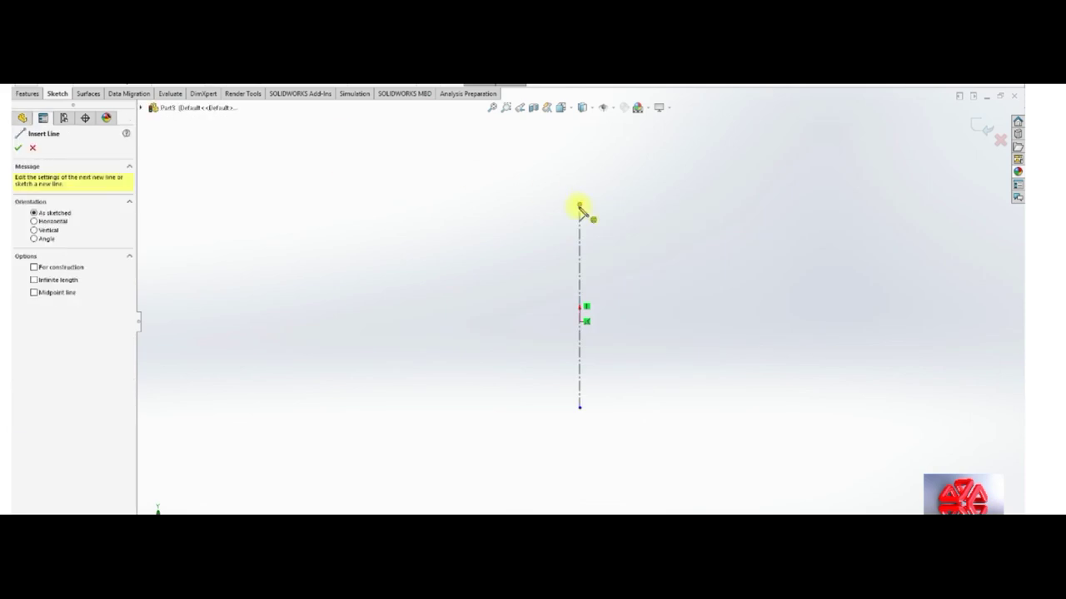
left_click(579, 205)
left_click(500, 204)
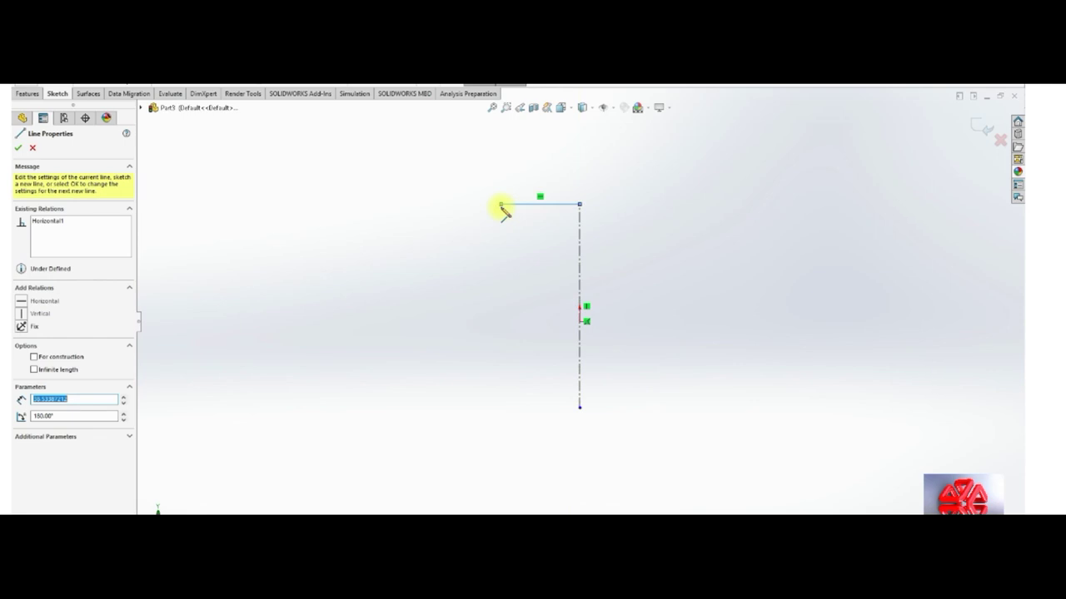
type("80")
key("Return")
right_click(500, 207)
left_click(513, 214)
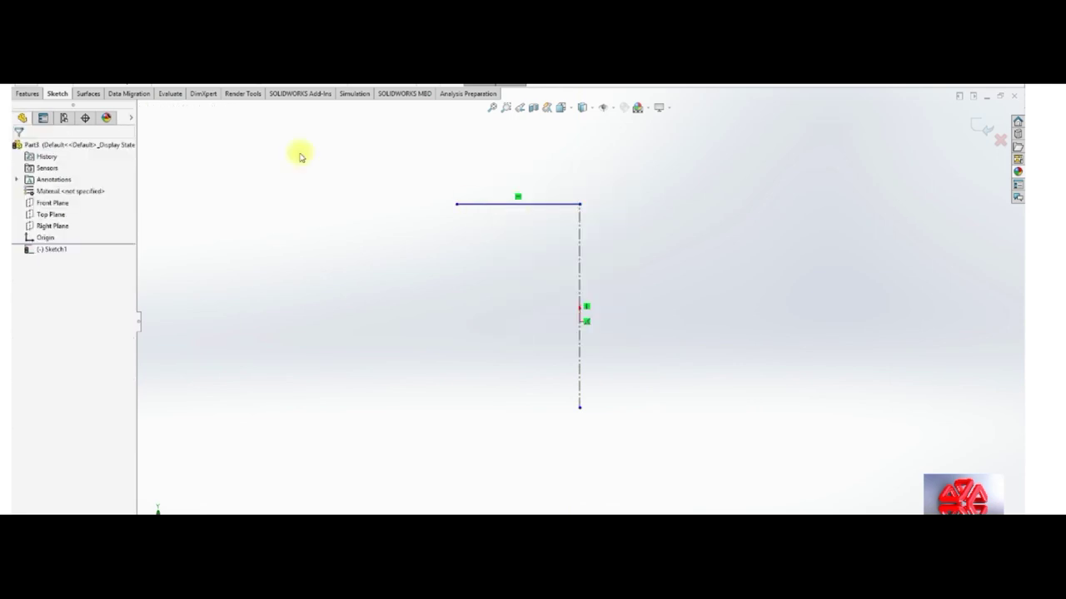
Draw the bottom horizontal line leftward from the centerline's lower end at the origin.
key("l")
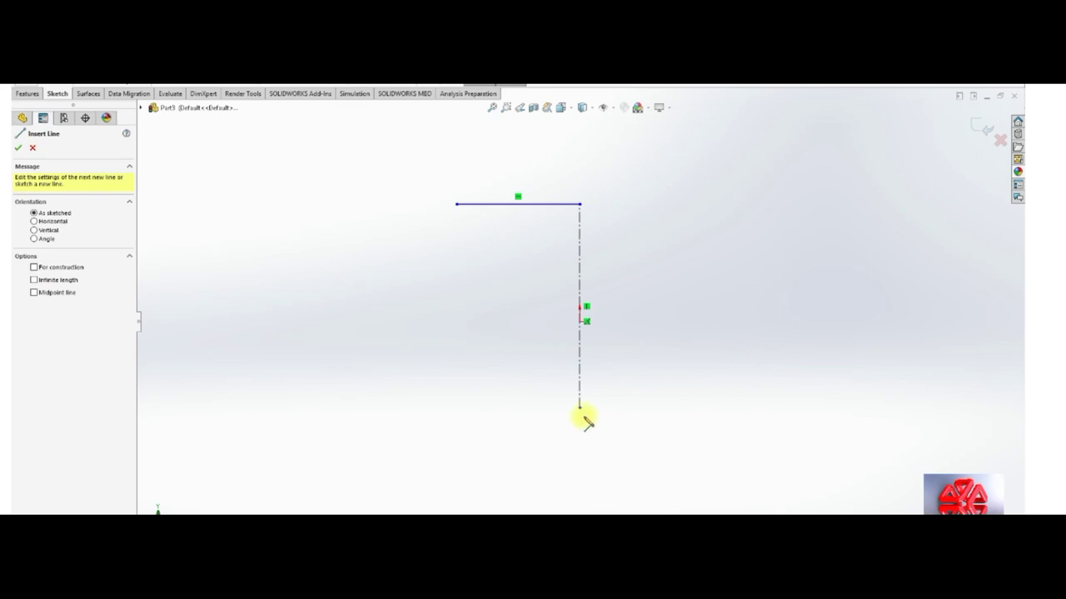
left_click(580, 407)
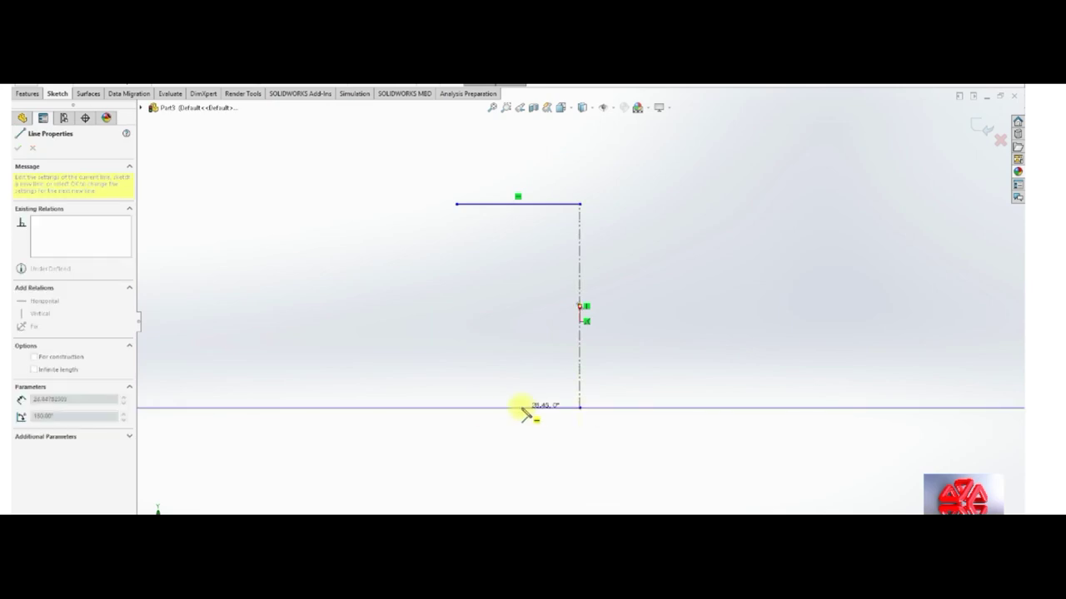
left_click(523, 408)
type("85")
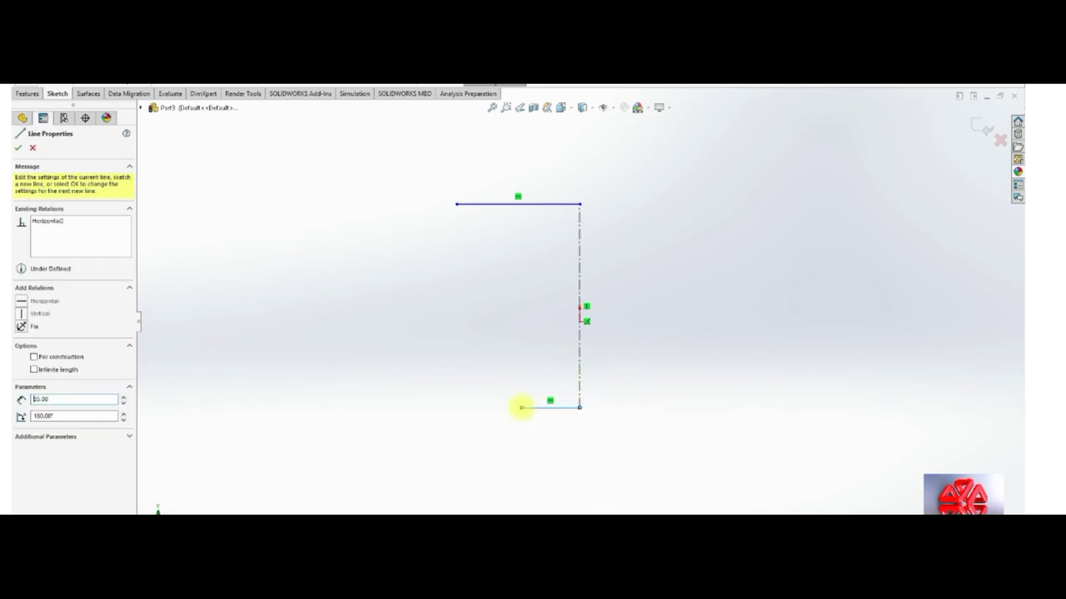
key("Return")
key("Tab")
right_click(515, 396)
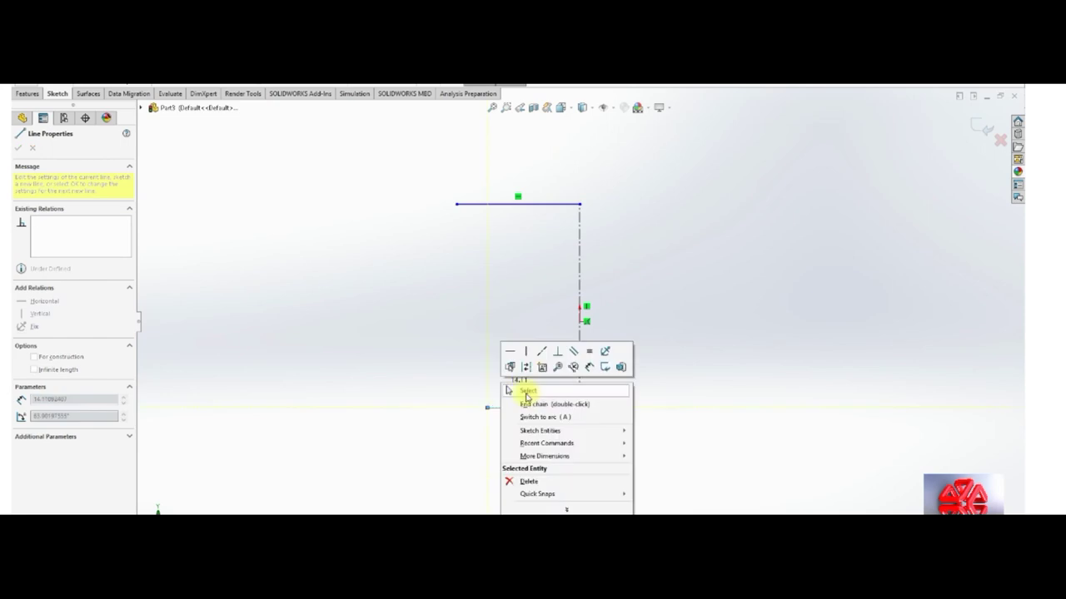
left_click(524, 400)
key("Escape")
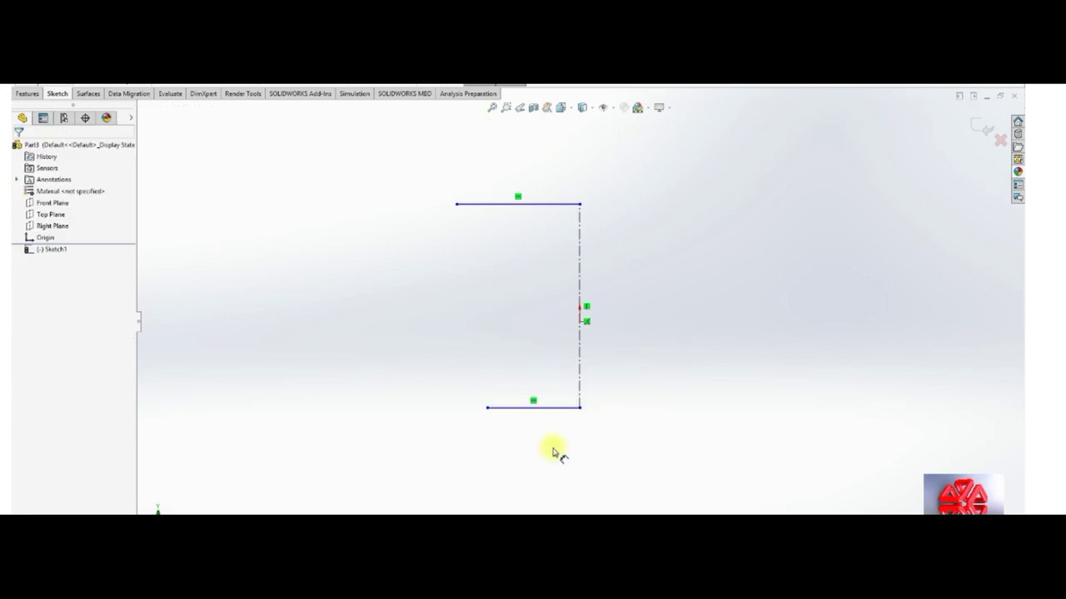
Dimension the bottom line 40, the top line 60 and the cup height 85.
left_click(556, 407)
left_click(545, 450)
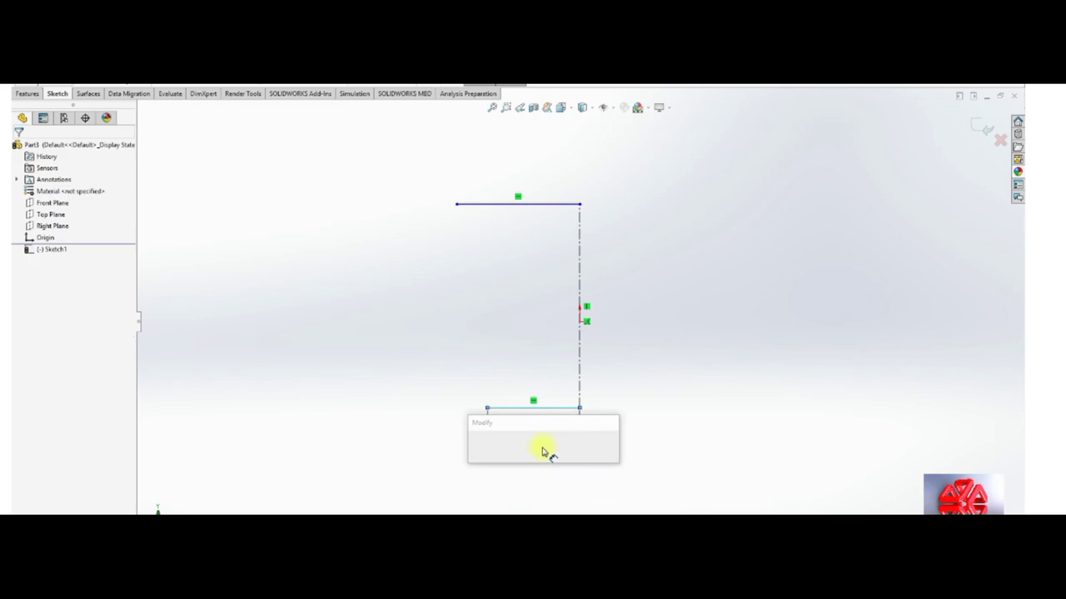
type("40")
key("Return")
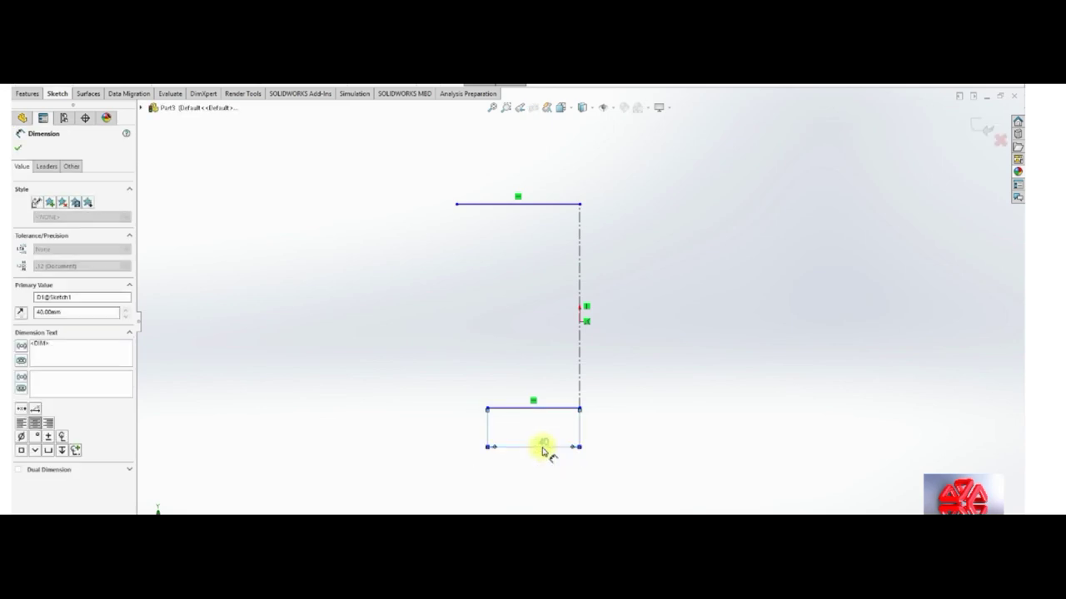
left_click(514, 206)
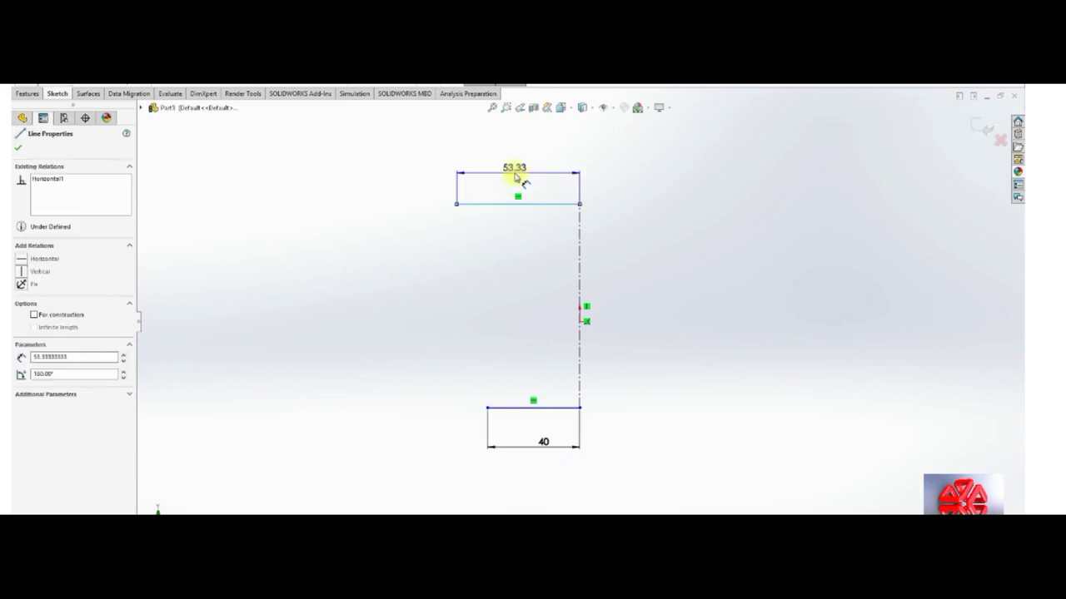
left_click(513, 175)
type("60")
key("Return")
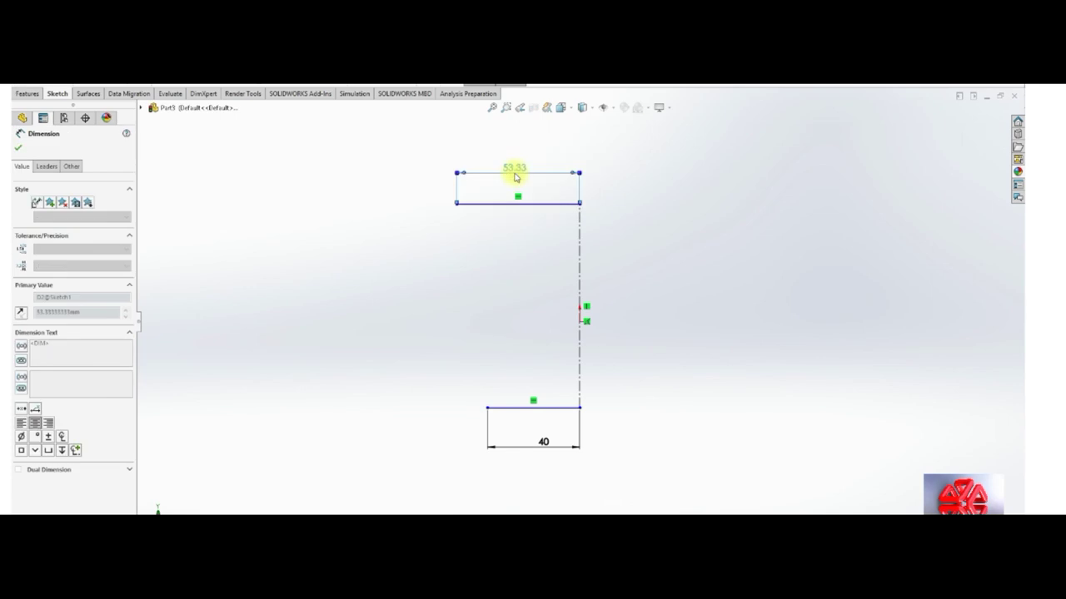
left_click(579, 255)
left_click(654, 288)
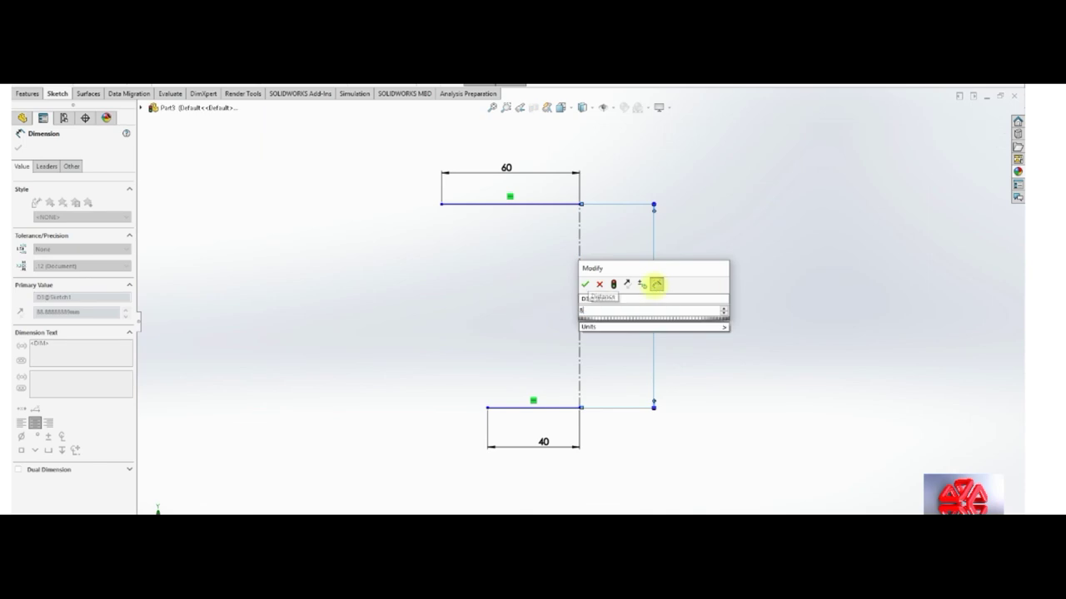
type("85")
key("Return")
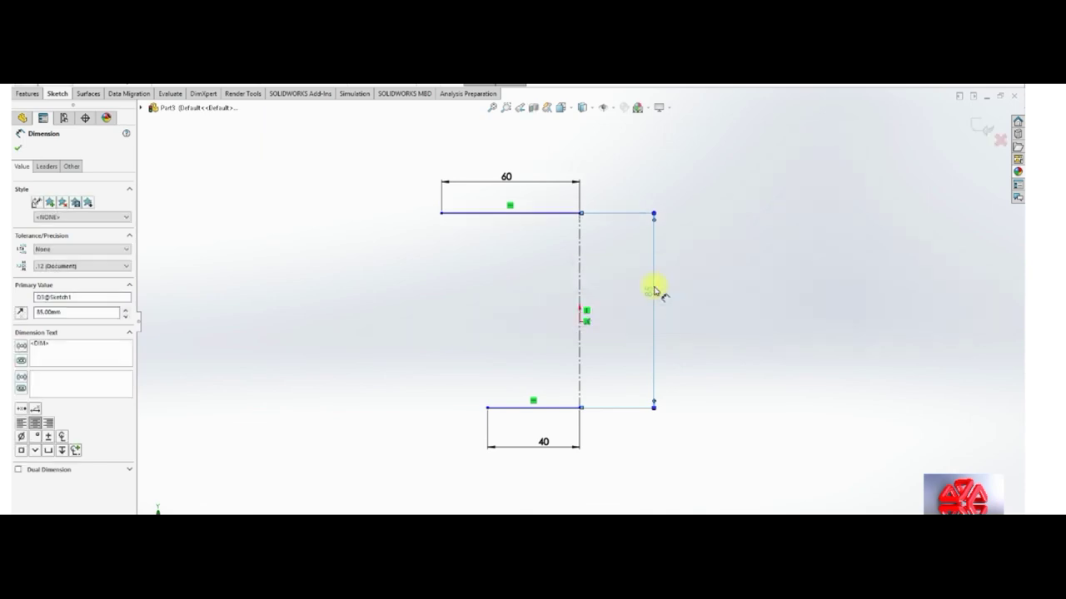
right_click(653, 289)
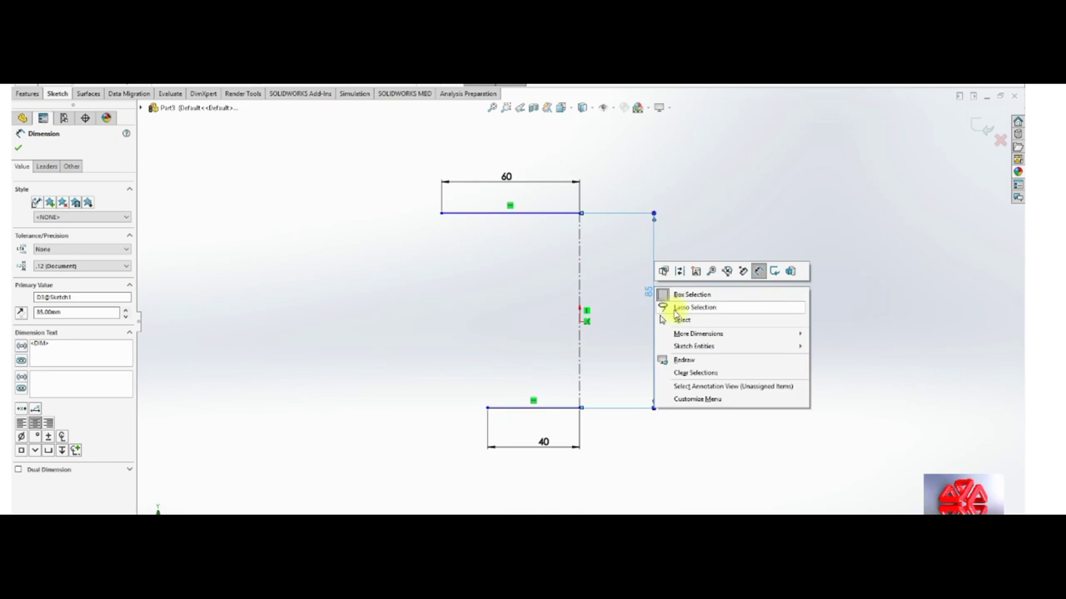
left_click(673, 324)
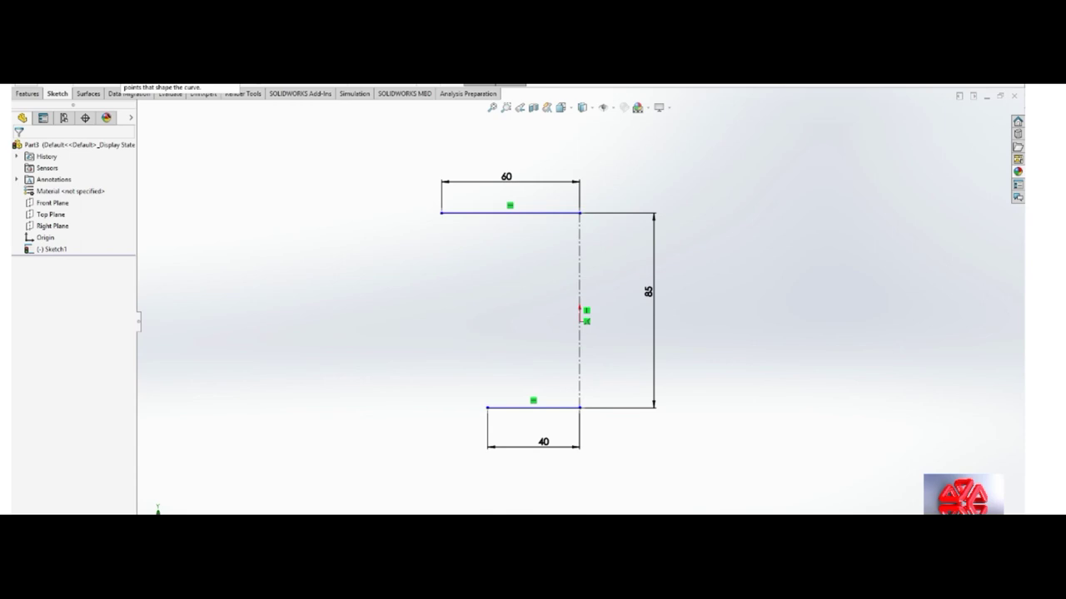
Draw a style spline from the top line's left end down to the bottom line's left end.
left_click(120, 77)
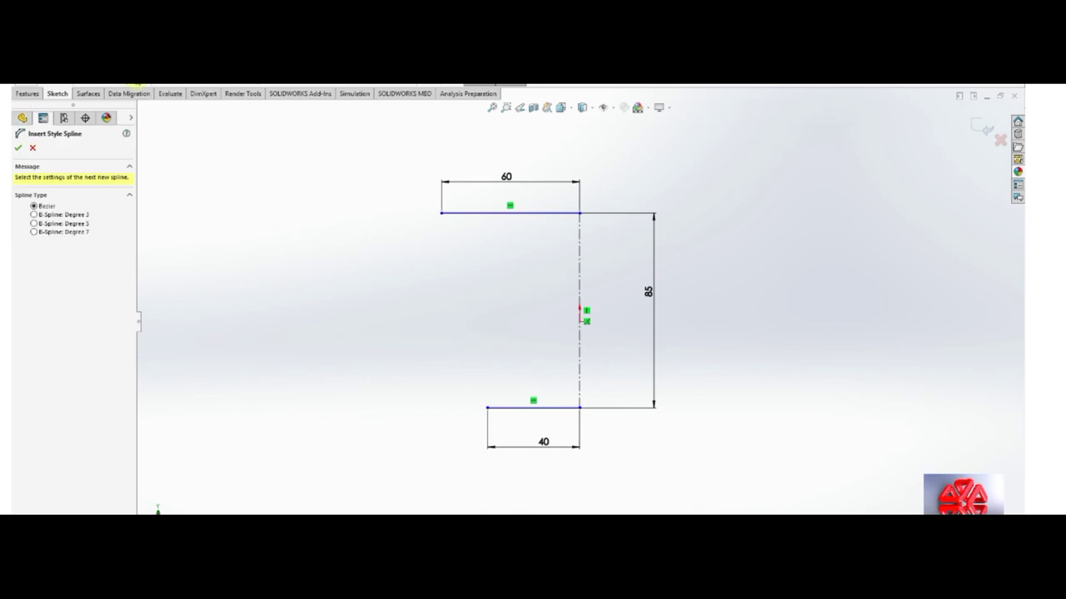
left_click(442, 214)
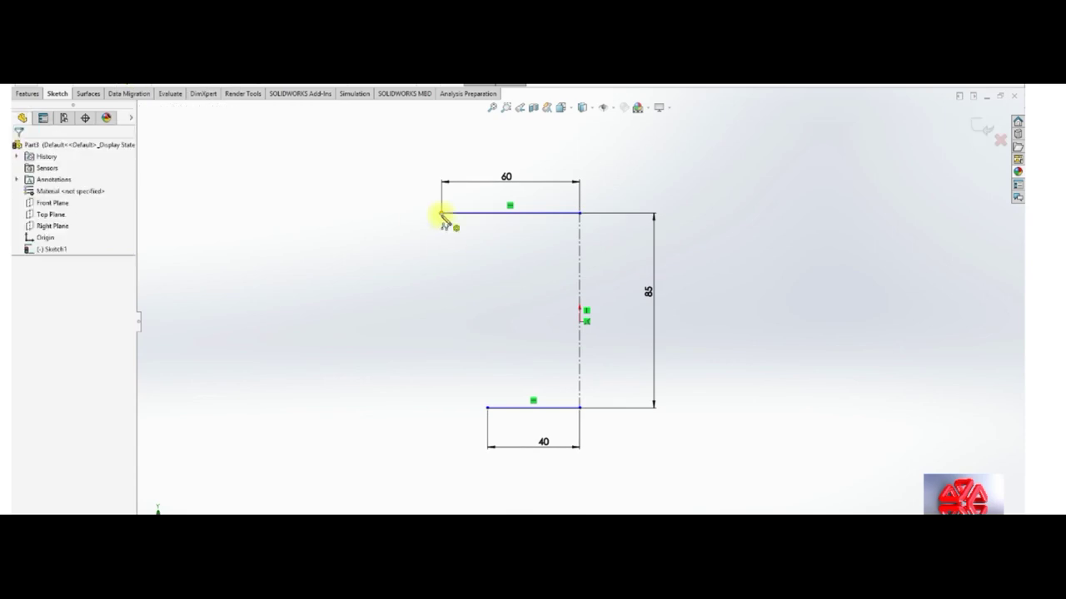
left_click(434, 239)
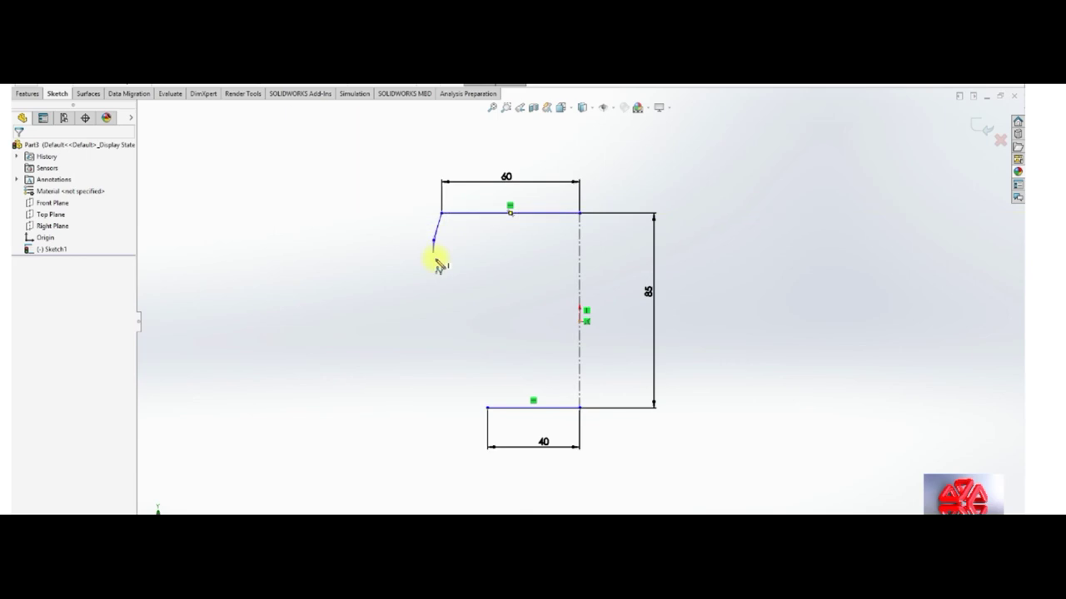
left_click(441, 327)
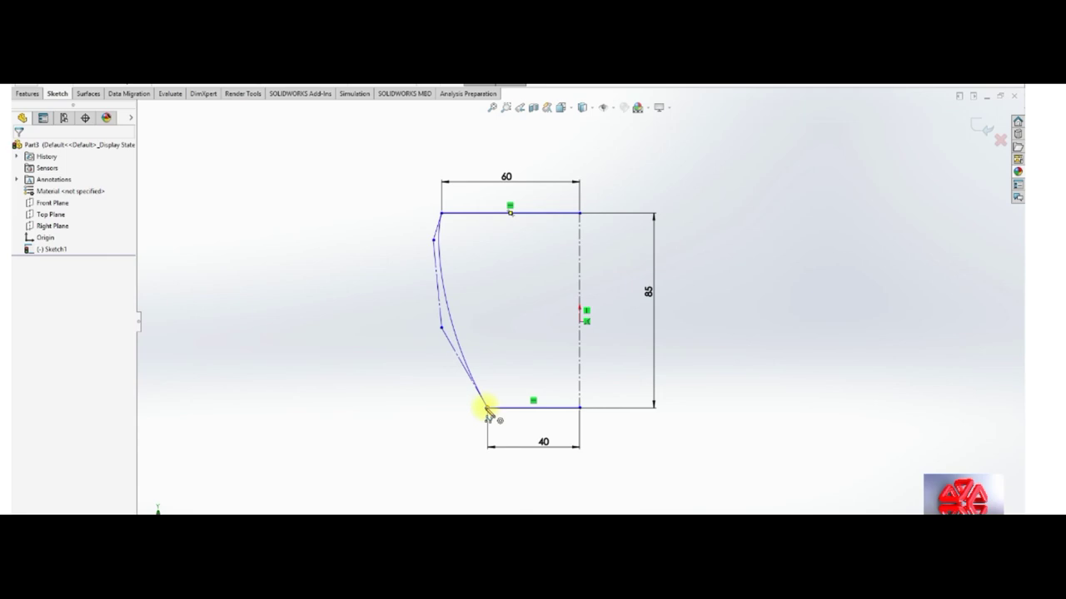
left_click(488, 408)
right_click(488, 408)
left_click(500, 414)
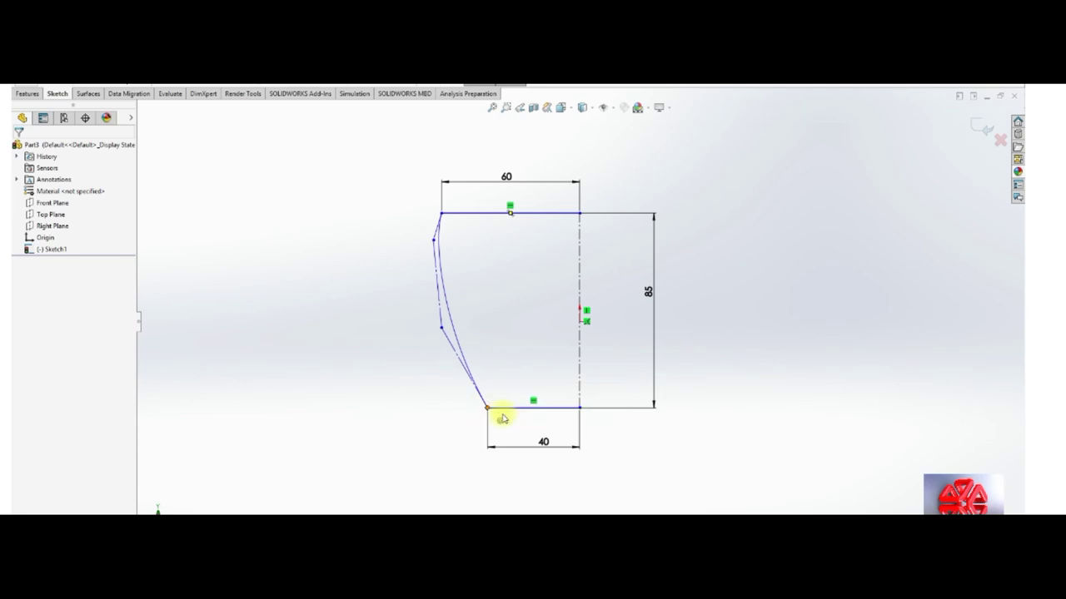
Drag the spline's control points to reshape the cup's curved side wall and confirm.
scroll(466, 325, "down", 2)
scroll(461, 317, "down", 1)
left_click(449, 342)
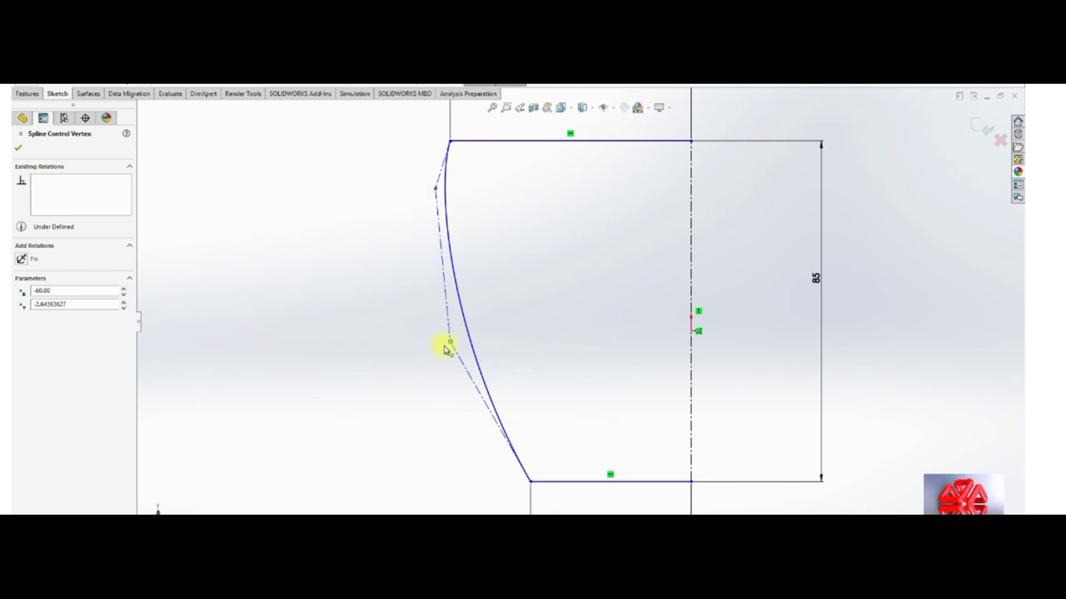
left_click_drag(440, 348, 437, 344)
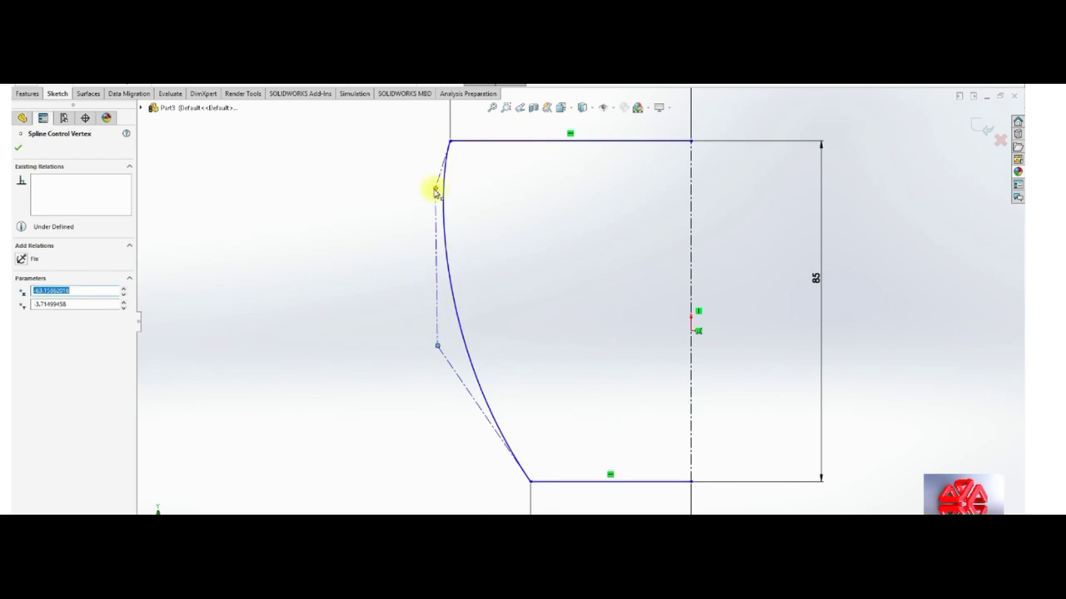
left_click_drag(435, 190, 432, 219)
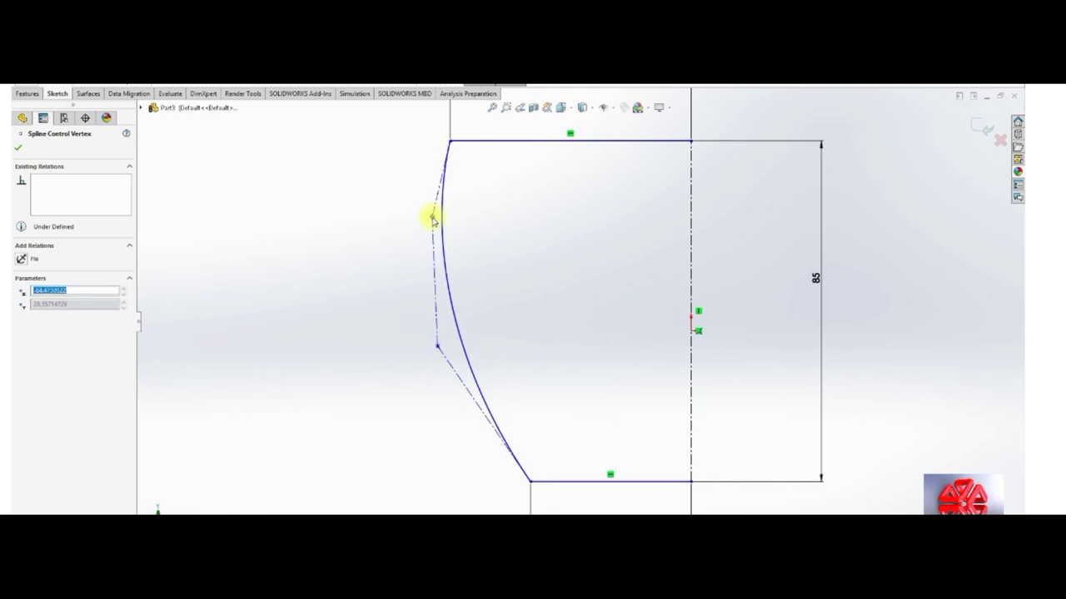
right_click(433, 218)
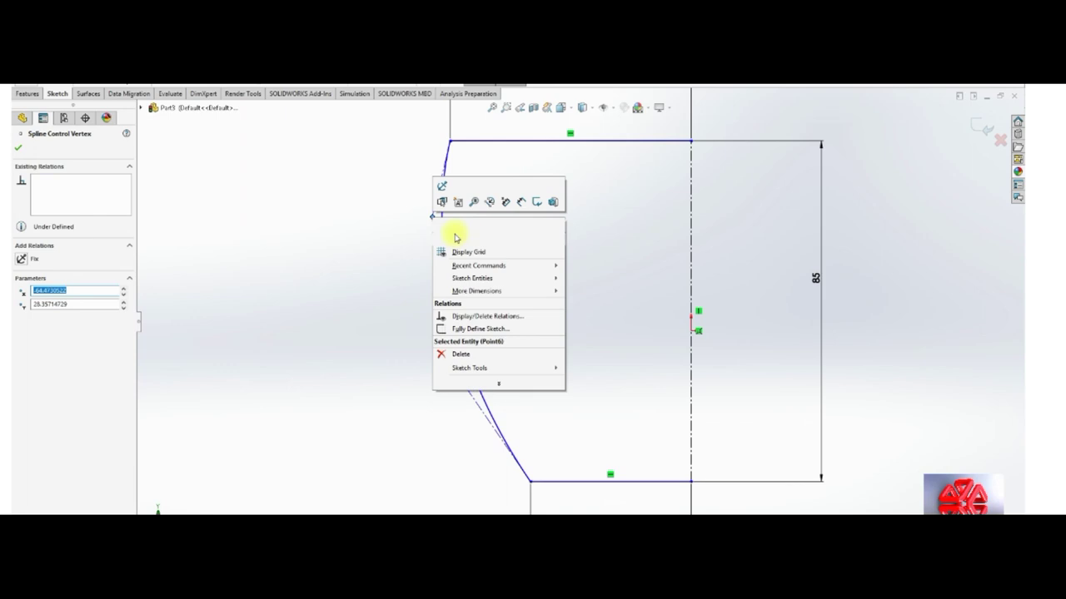
left_click(20, 149)
left_click(20, 150)
scroll(600, 237, "up", 3)
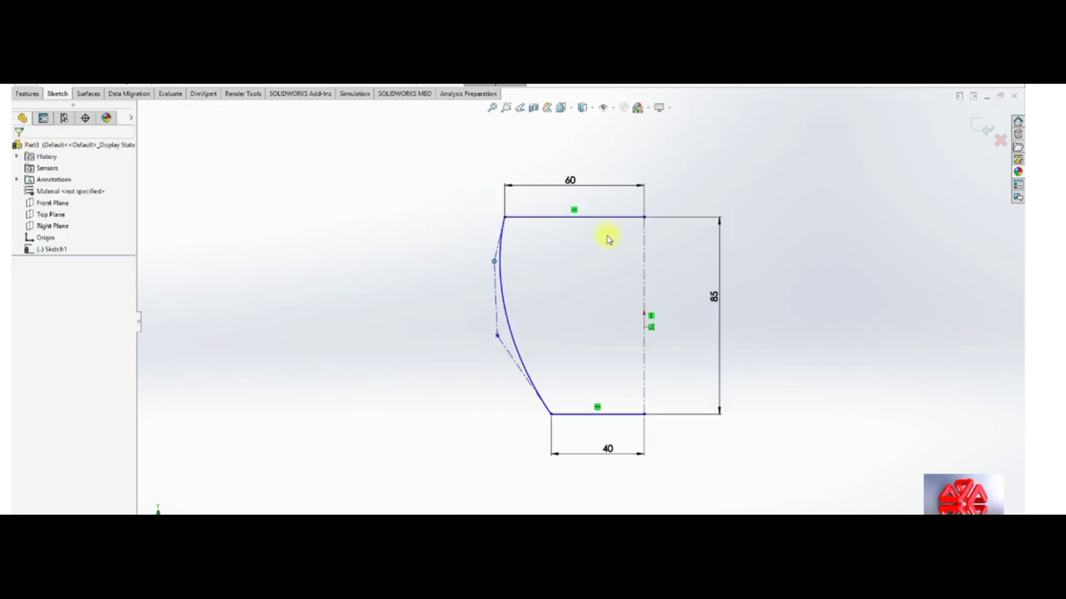
Revolve the profile 360° around the centerline into a solid body, Revolve1.
left_click(27, 94)
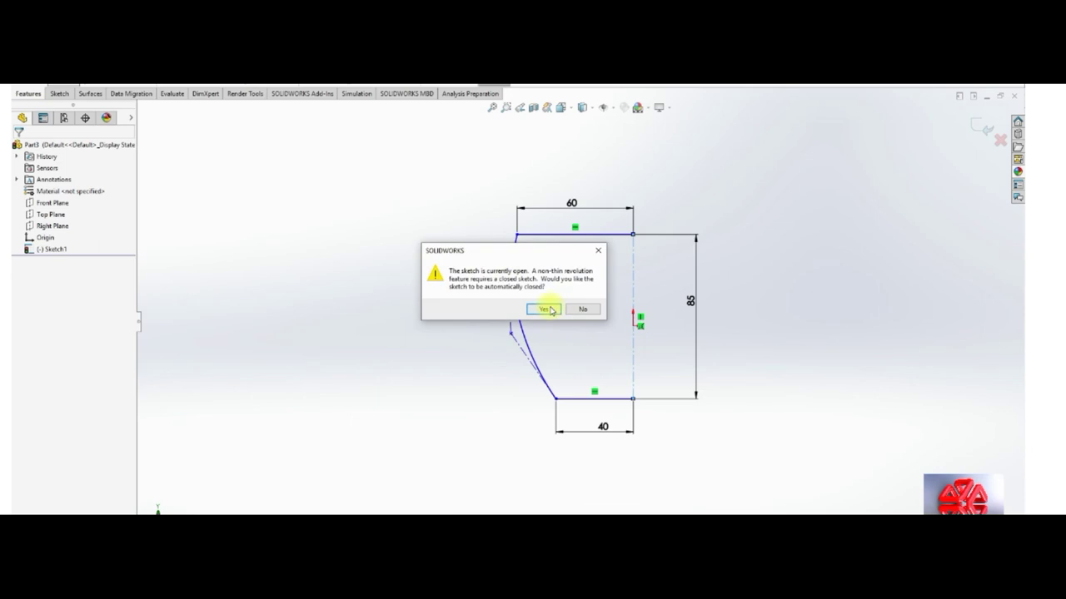
left_click(545, 309)
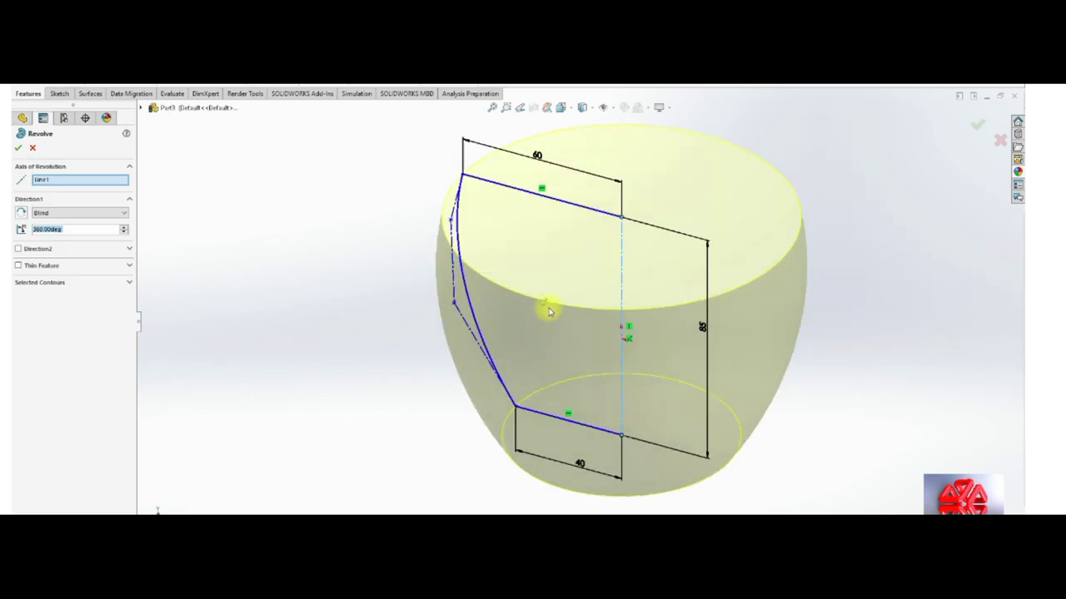
left_click(42, 179)
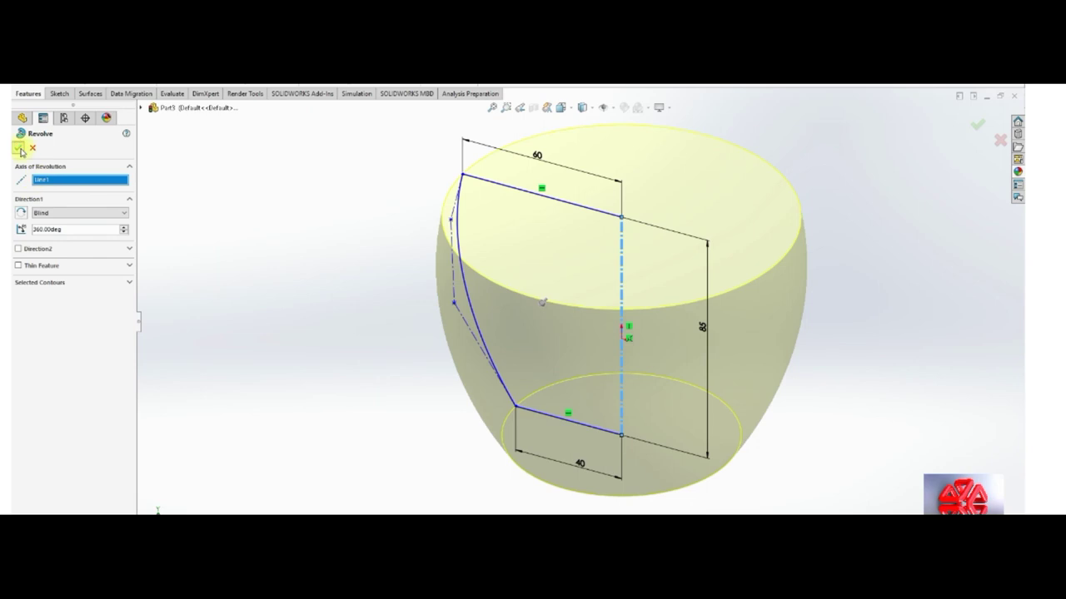
left_click(18, 147)
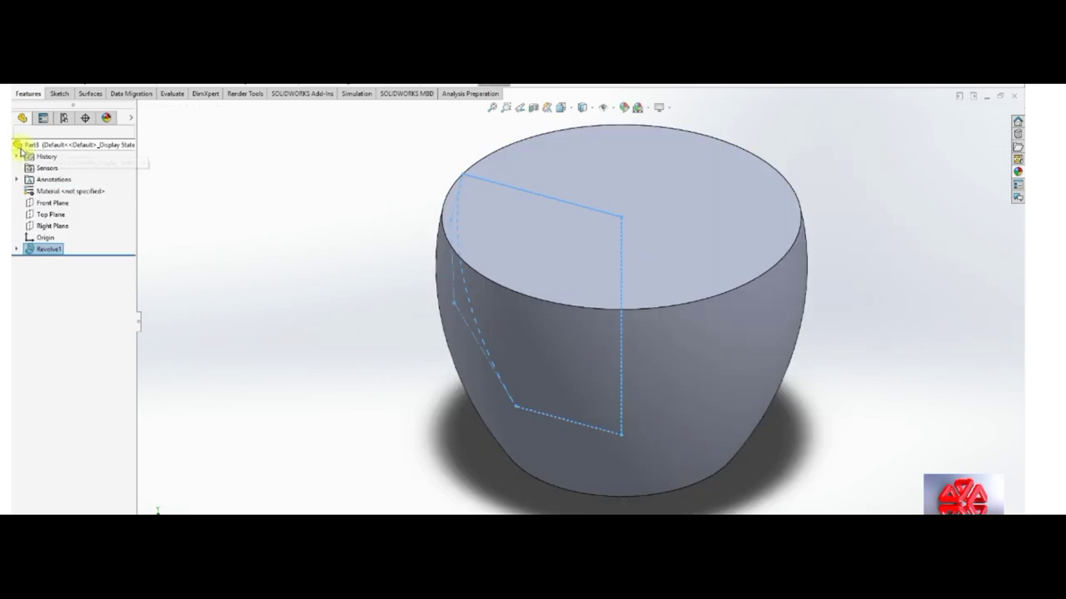
left_click(363, 84)
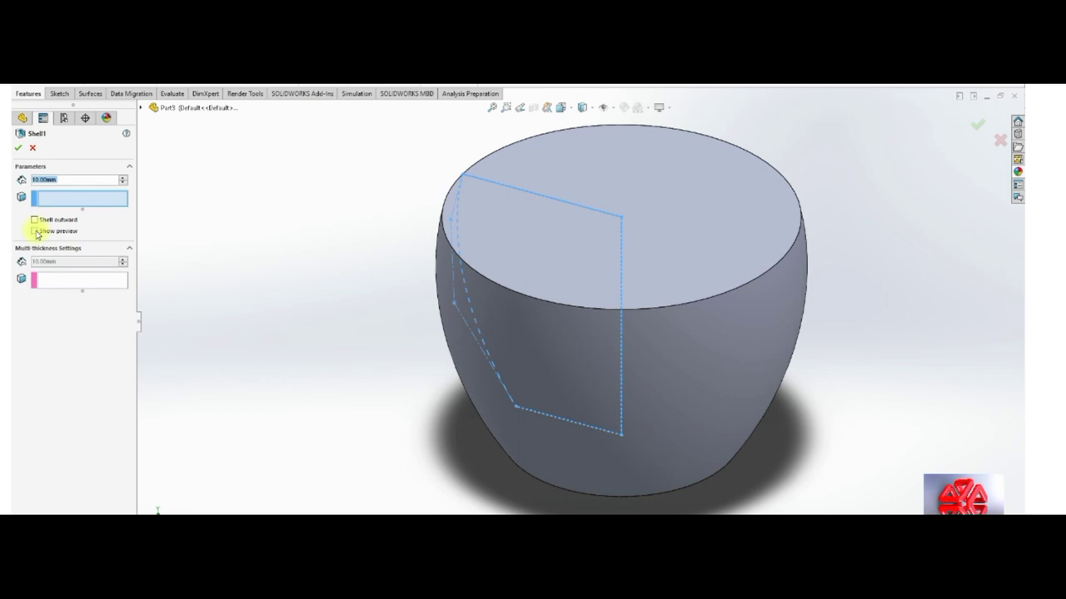
Shell the cup body to a 2.5 mm wall with the top face removed.
left_click(35, 231)
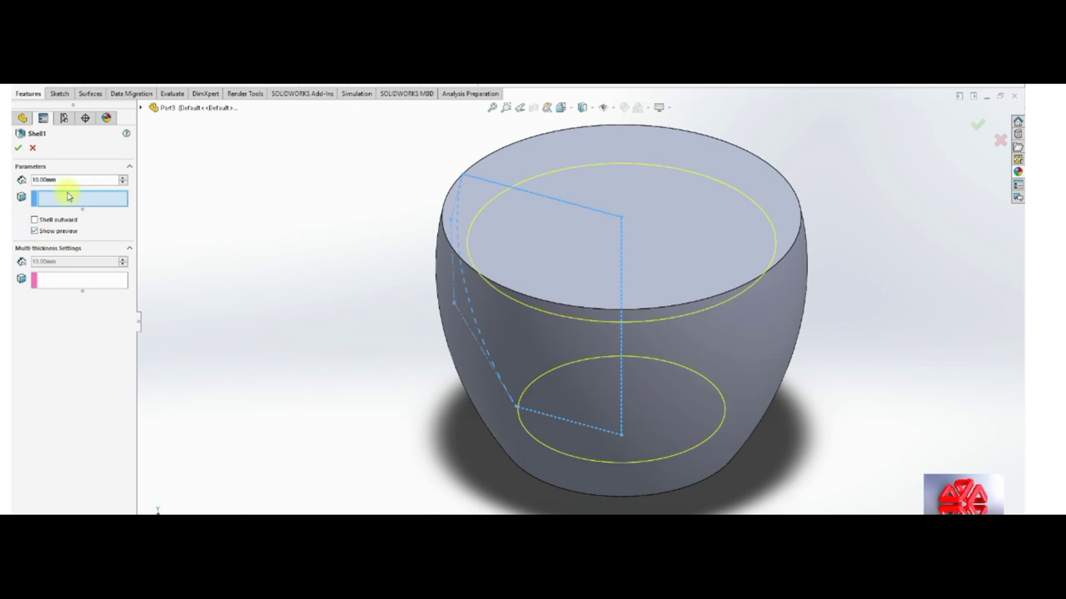
left_click(114, 197)
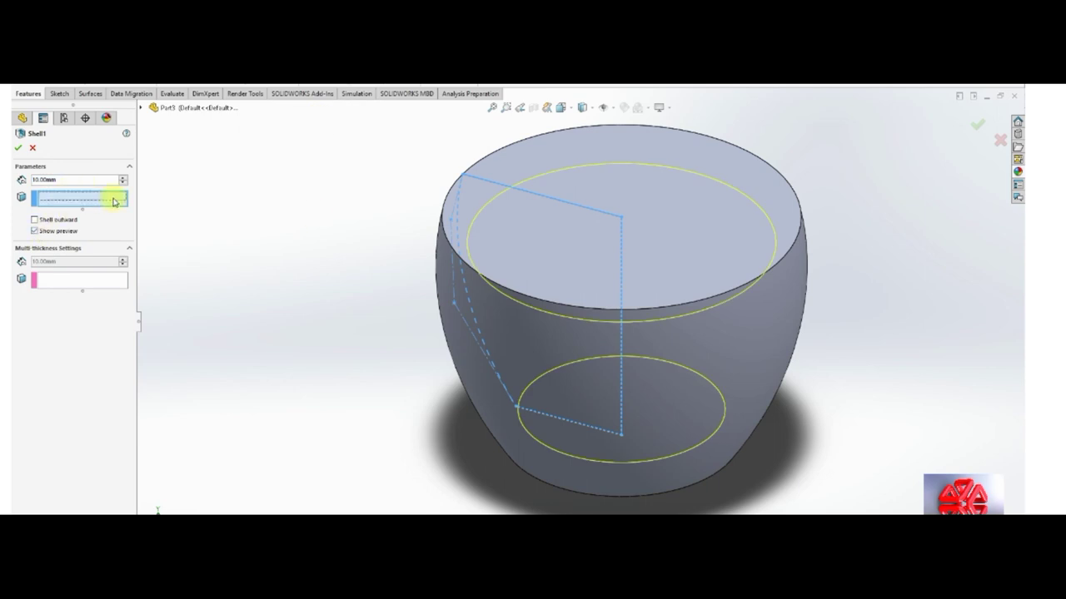
left_click(630, 199)
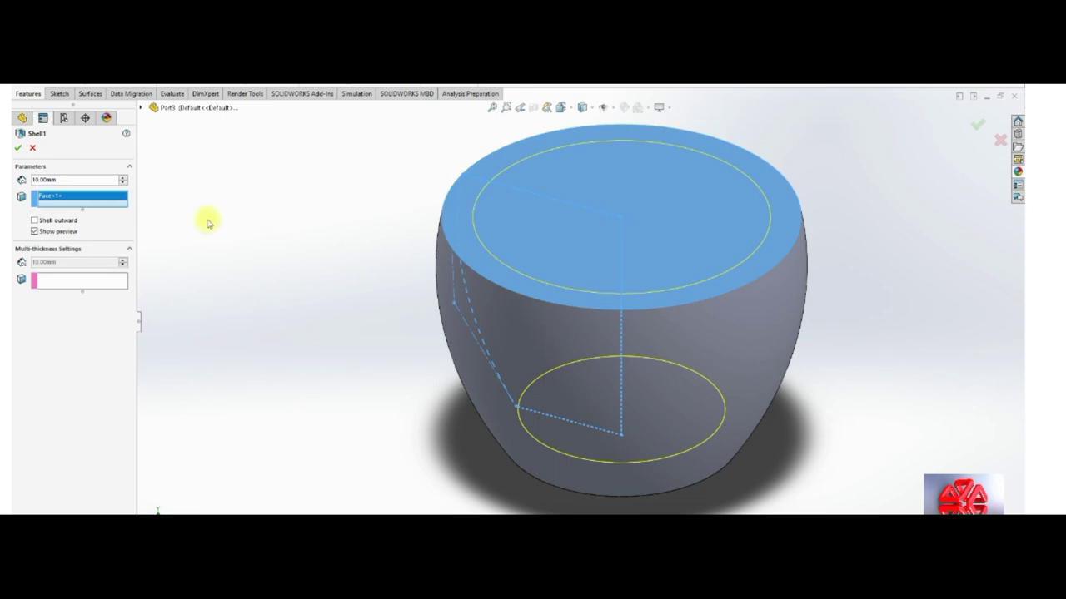
double_click(74, 178)
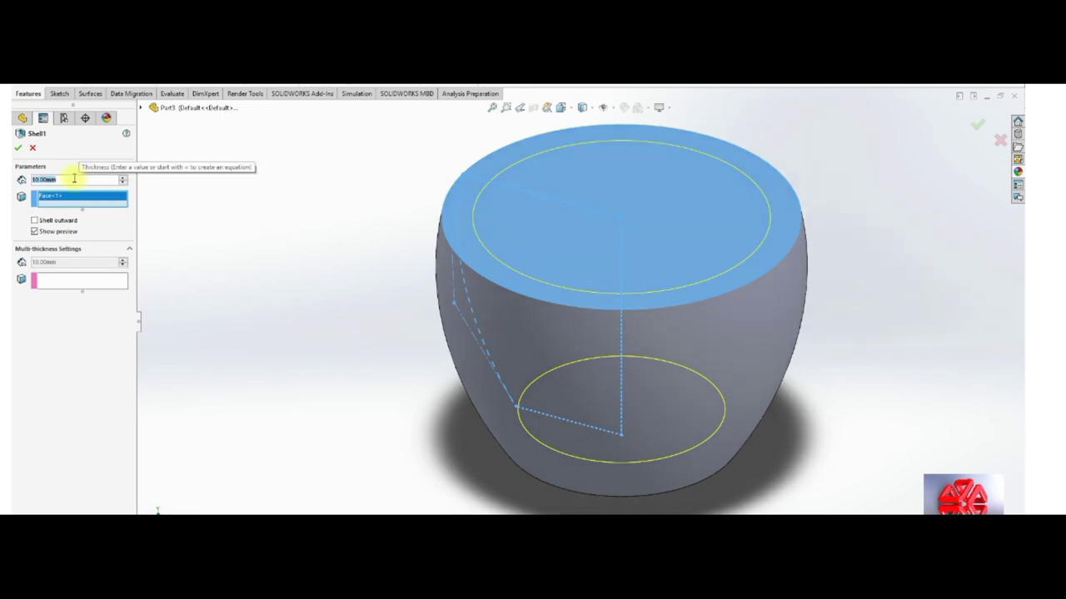
type("2.5")
key("Return")
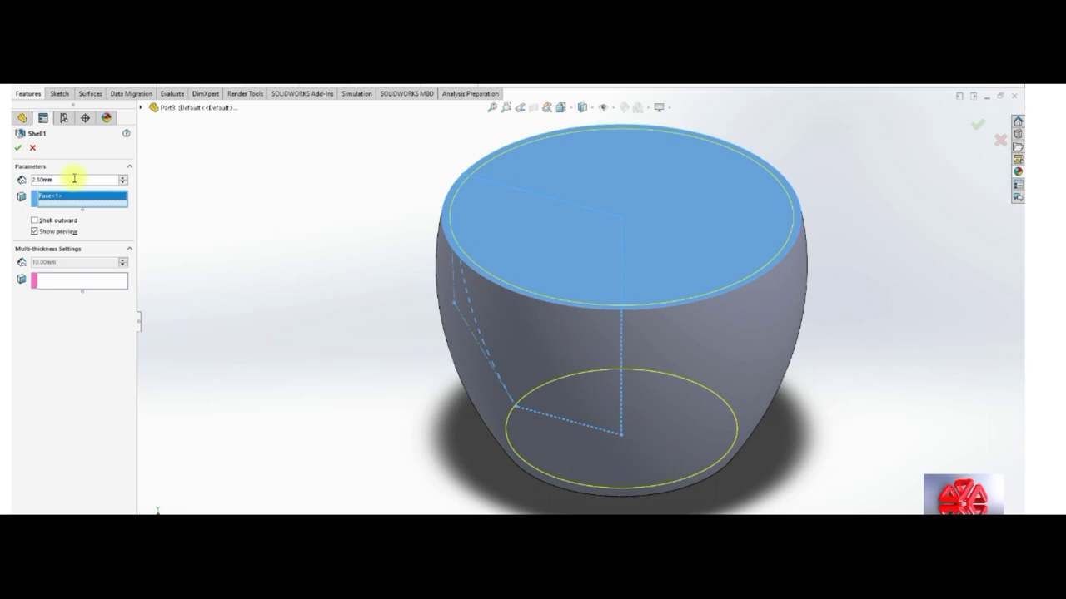
left_click(19, 149)
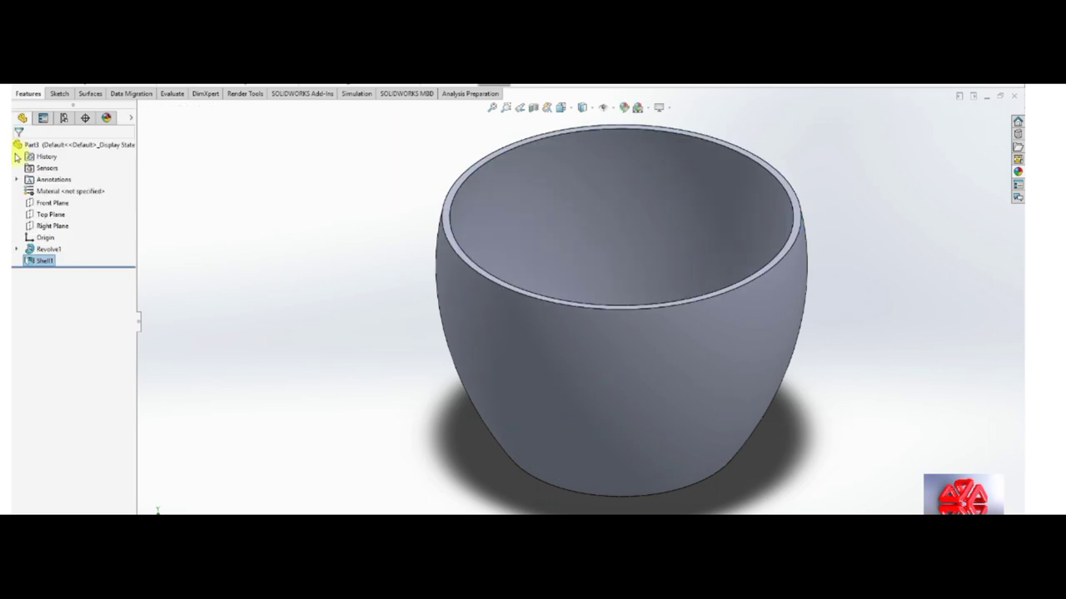
left_click(50, 226)
Sketch on the Right Plane, viewed face-on, a spline beside the cup's left wall for the handle path.
left_click(99, 213)
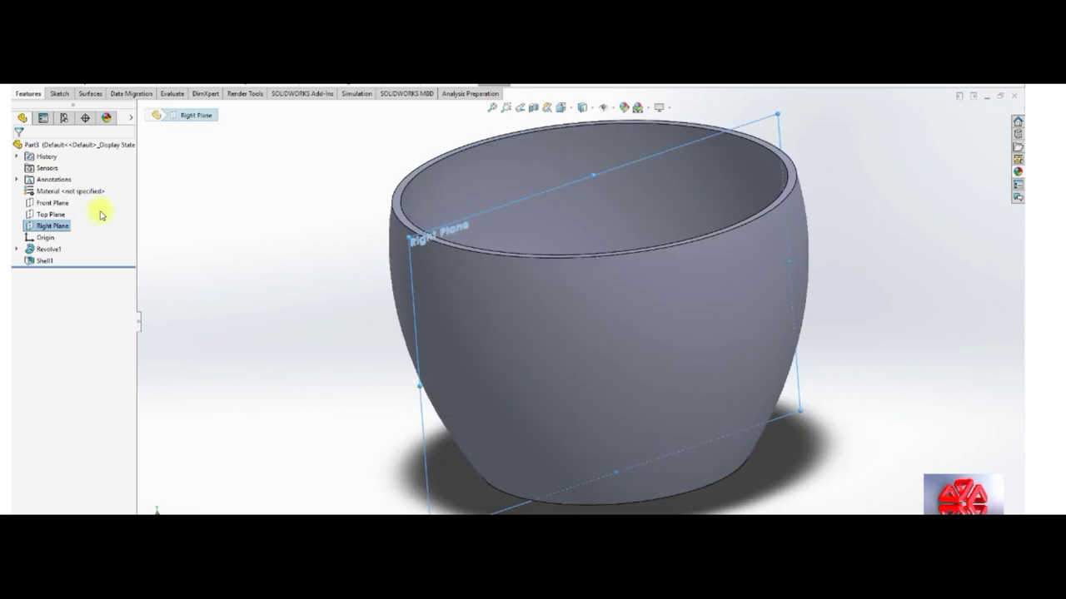
right_click(70, 223)
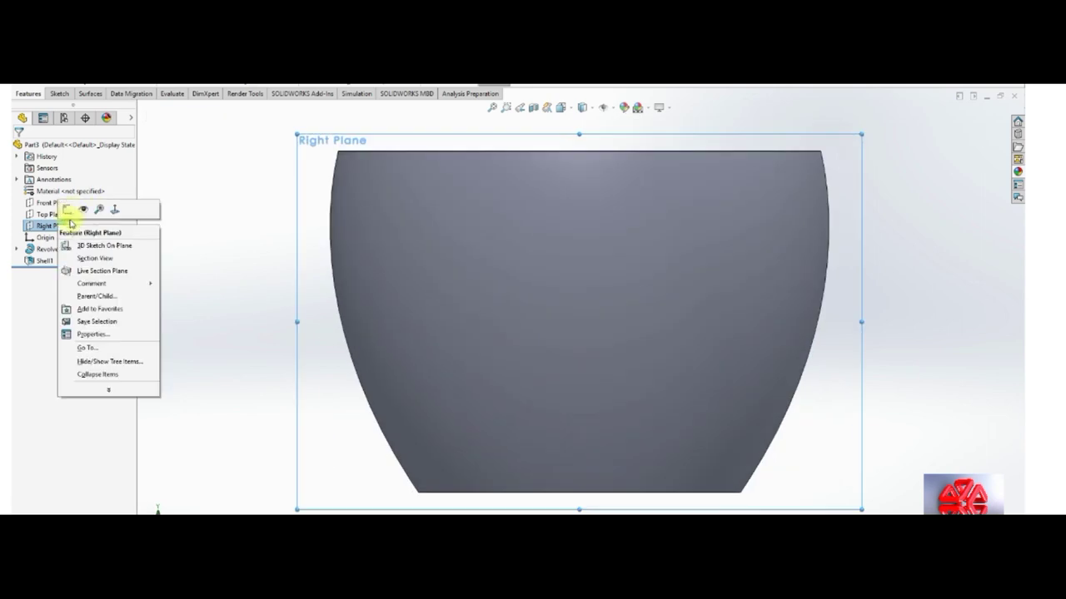
left_click(69, 210)
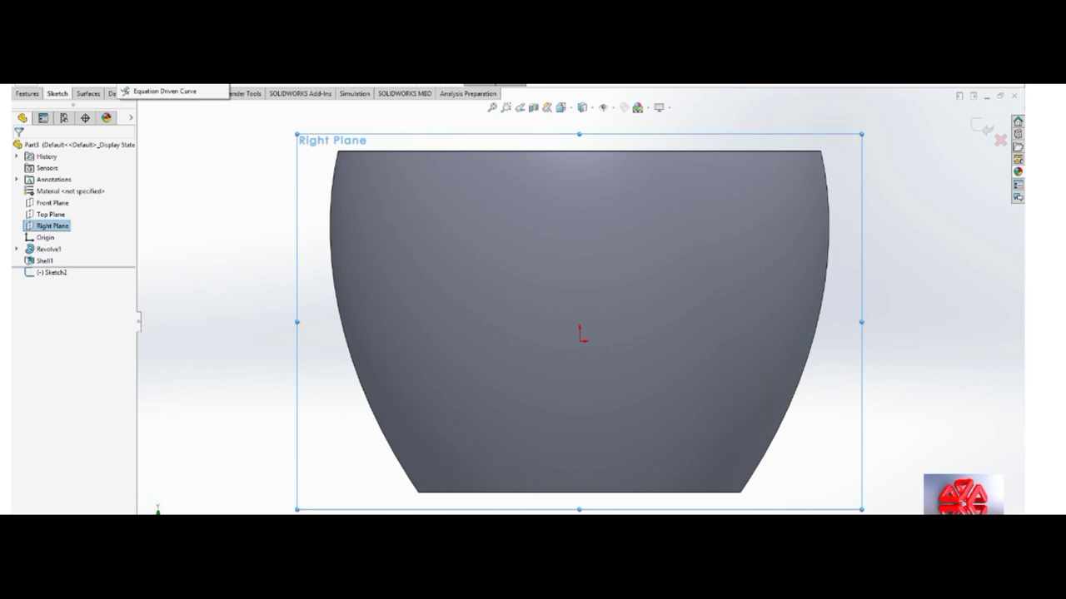
scroll(321, 245, "up", 2)
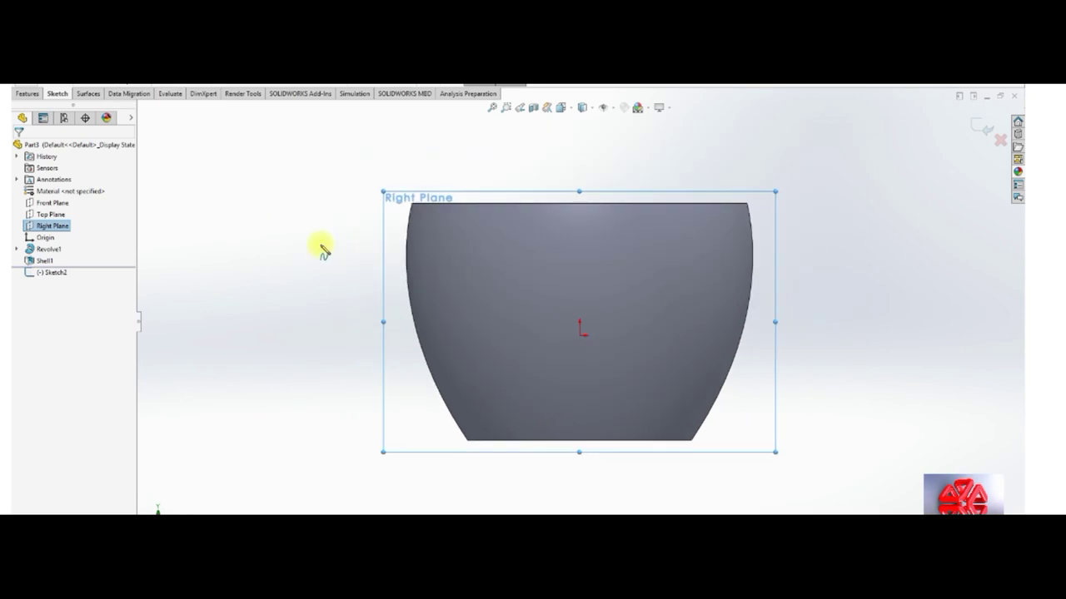
left_click(385, 245)
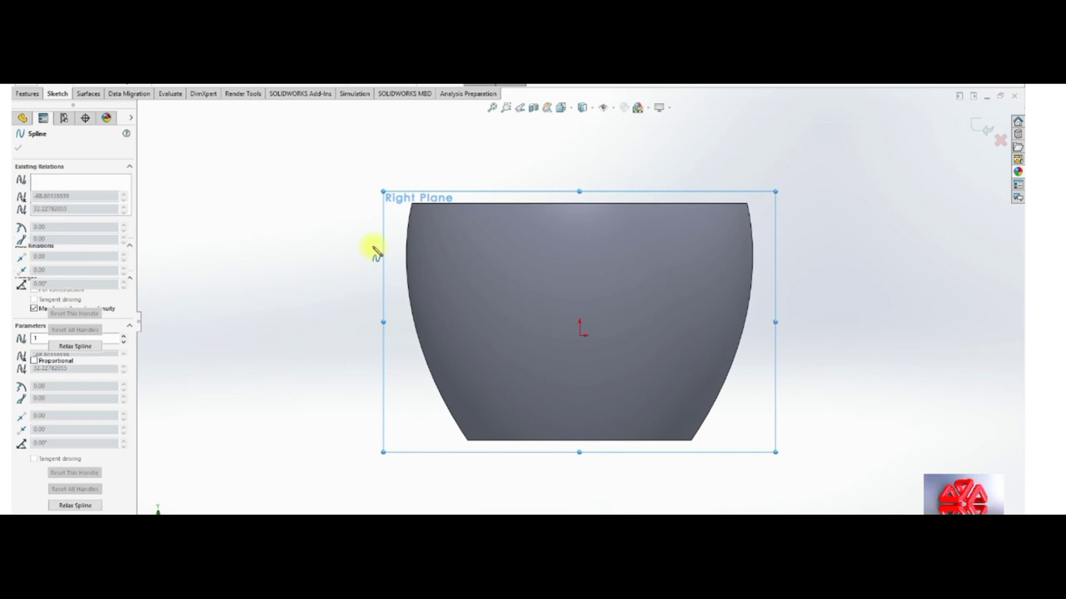
left_click(357, 245)
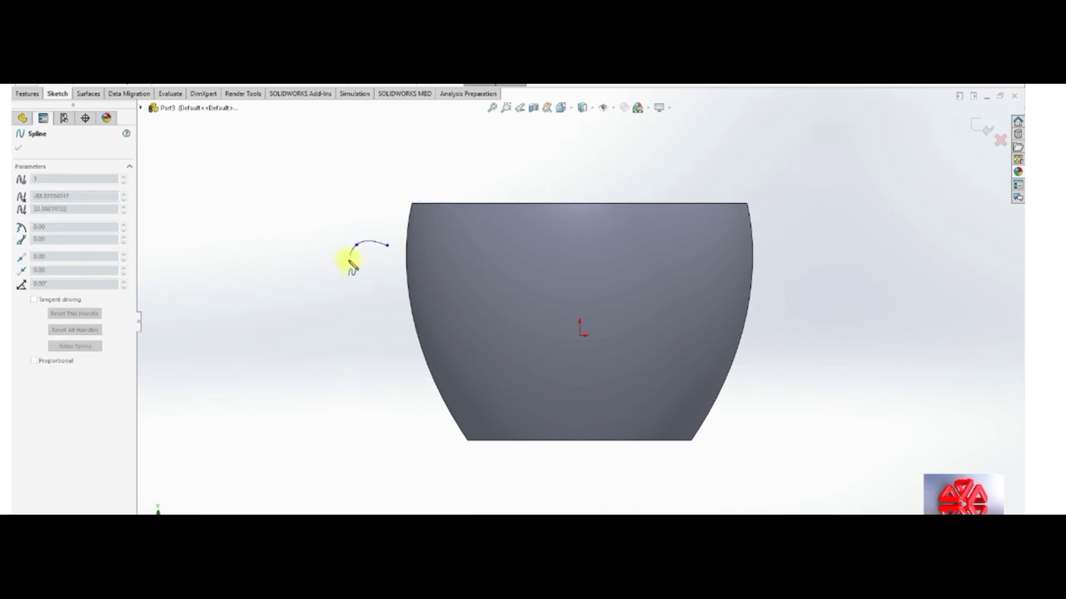
left_click(340, 342)
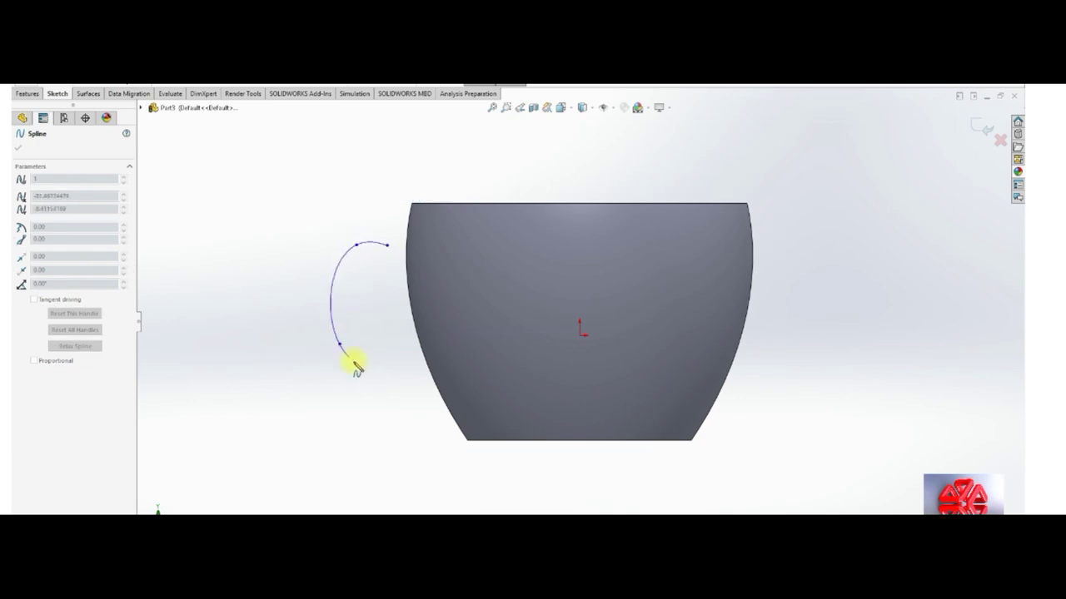
right_click(390, 398)
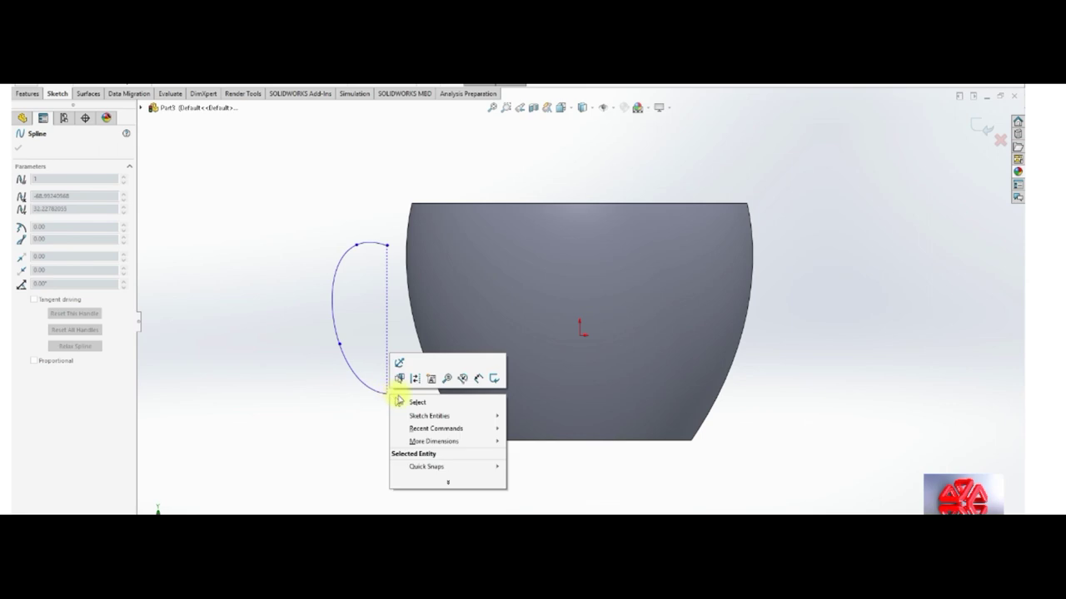
left_click(398, 400)
right_click(400, 398)
left_click(419, 405)
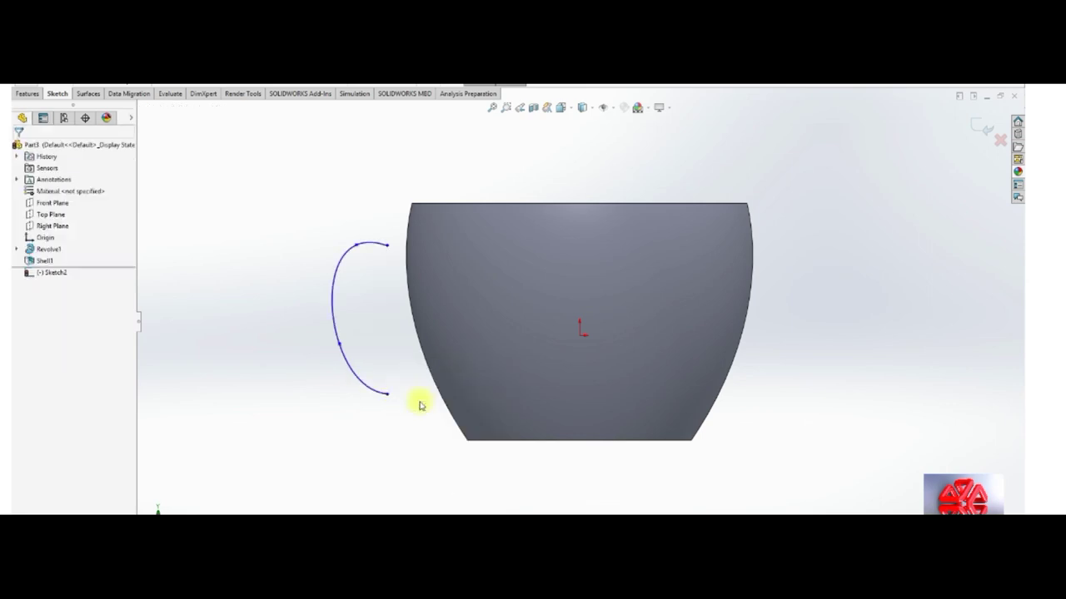
Set the handle spline's top-end tangent angle to 10 so it runs horizontal.
left_click(379, 246)
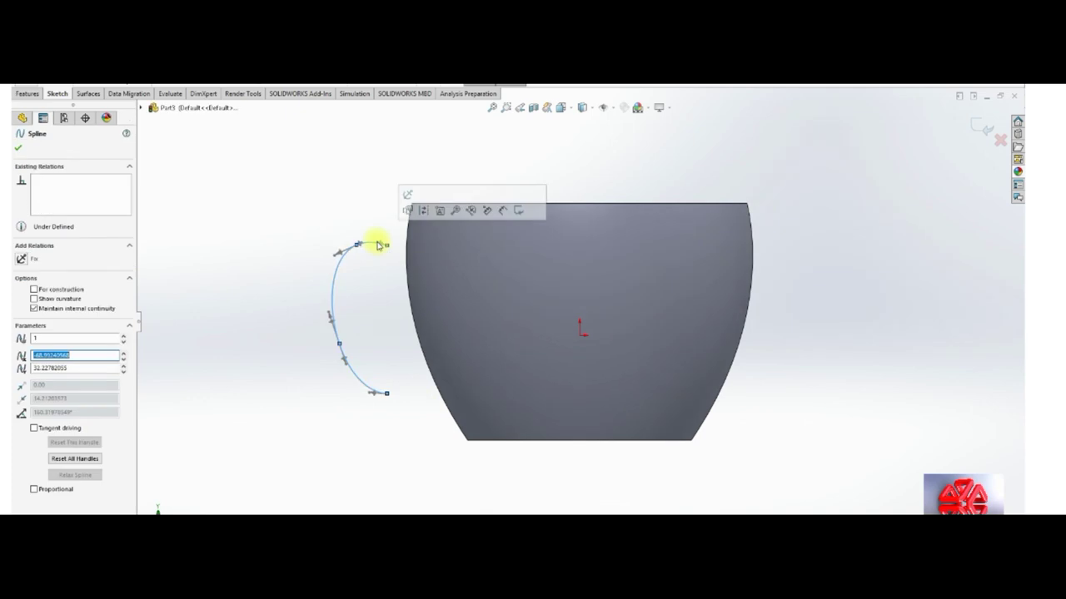
scroll(399, 254, "down", 3)
scroll(467, 279, "down", 2)
scroll(489, 283, "down", 1)
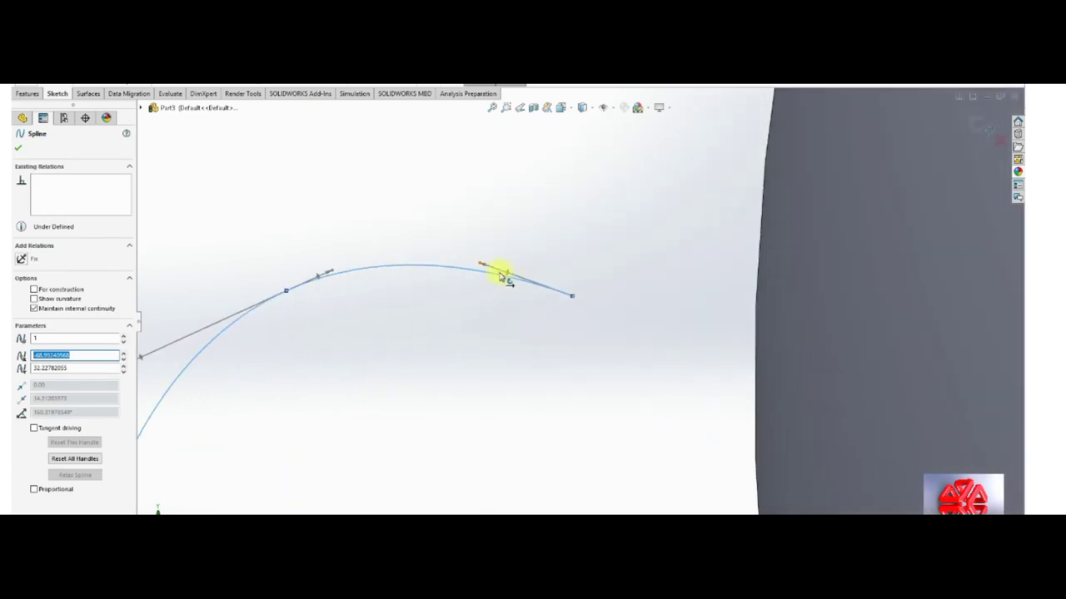
left_click_drag(507, 280, 503, 285)
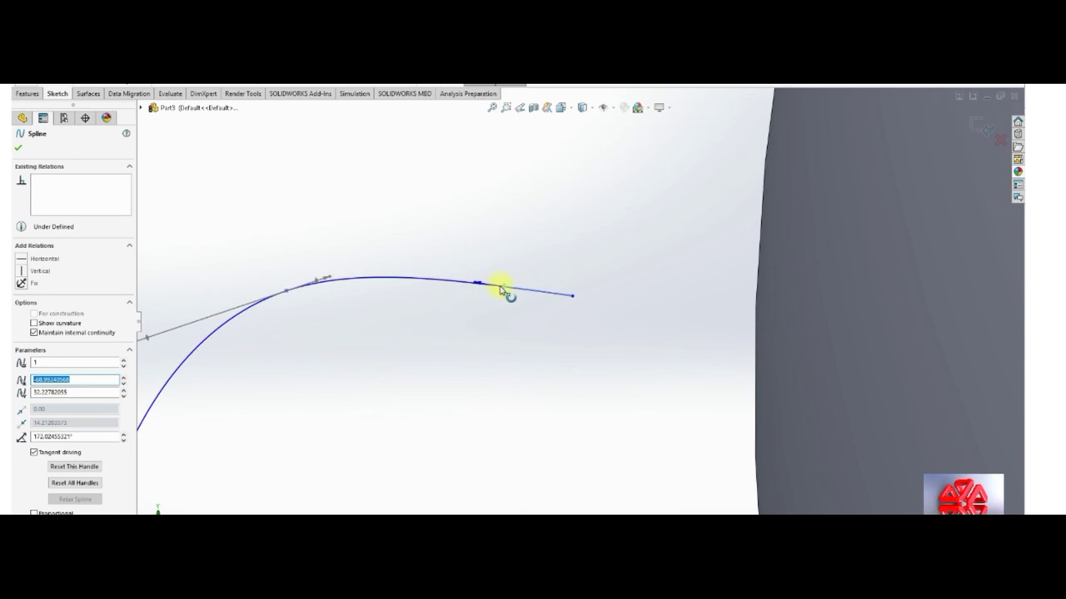
double_click(88, 435)
type("10")
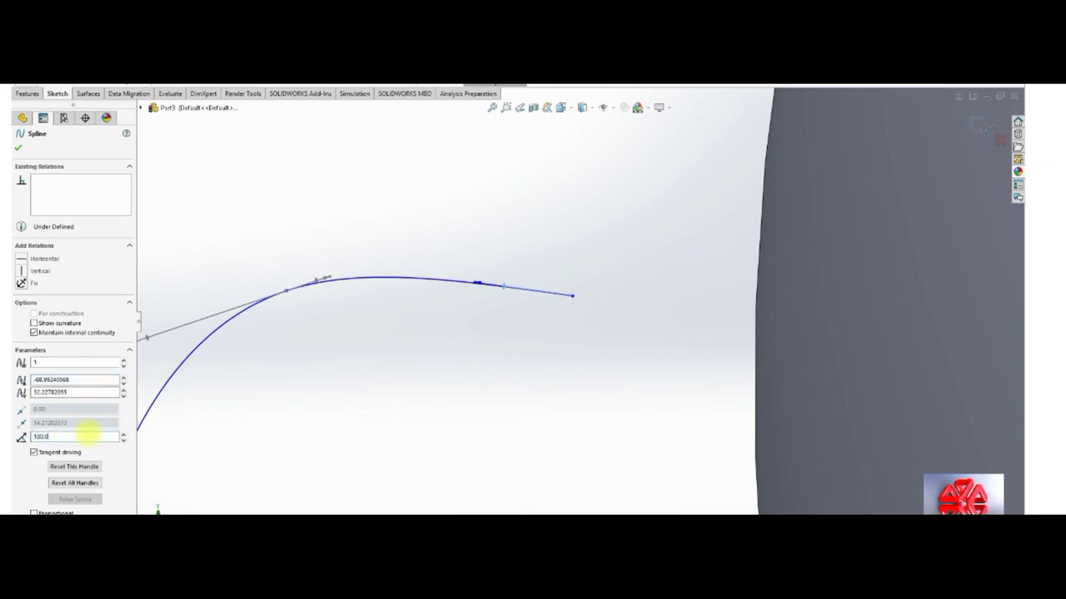
key("Return")
Pull the handle spline's points leftward into a C-shaped curve and close the point settings.
key("z")
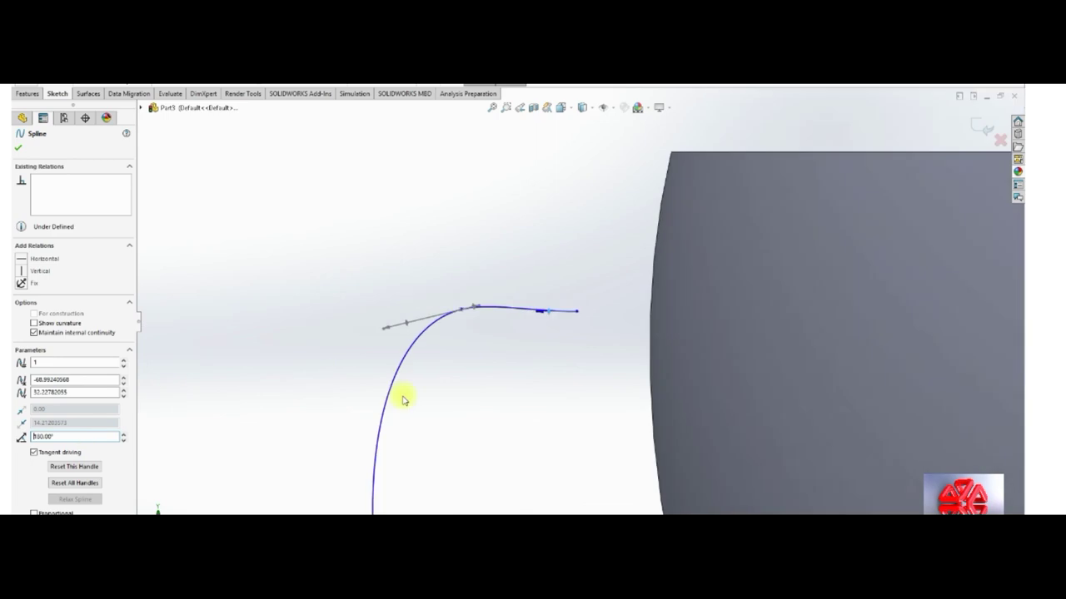
left_click_drag(464, 312, 399, 321)
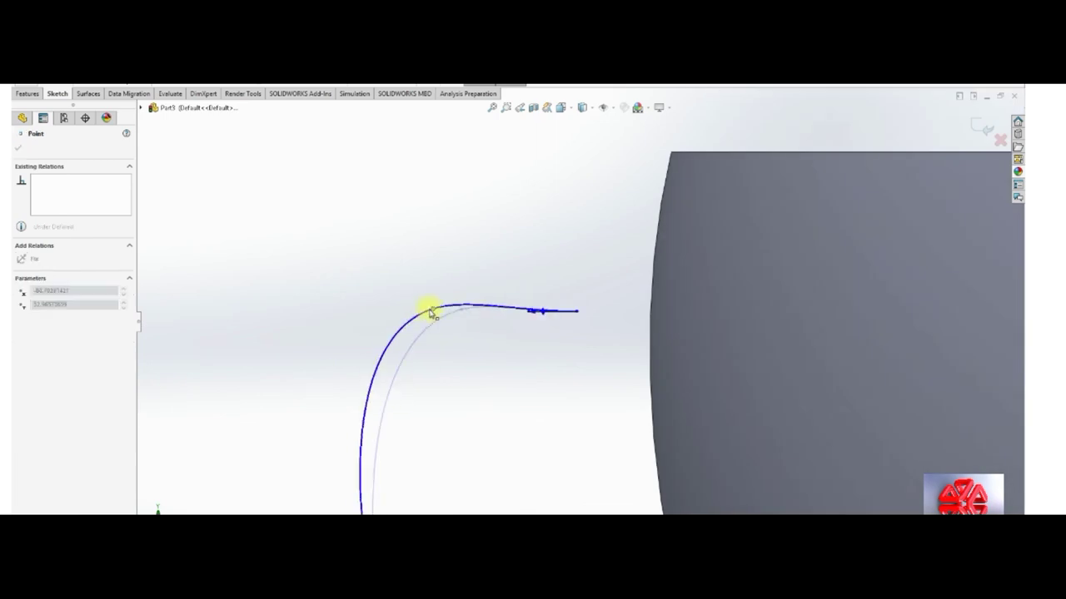
key("z")
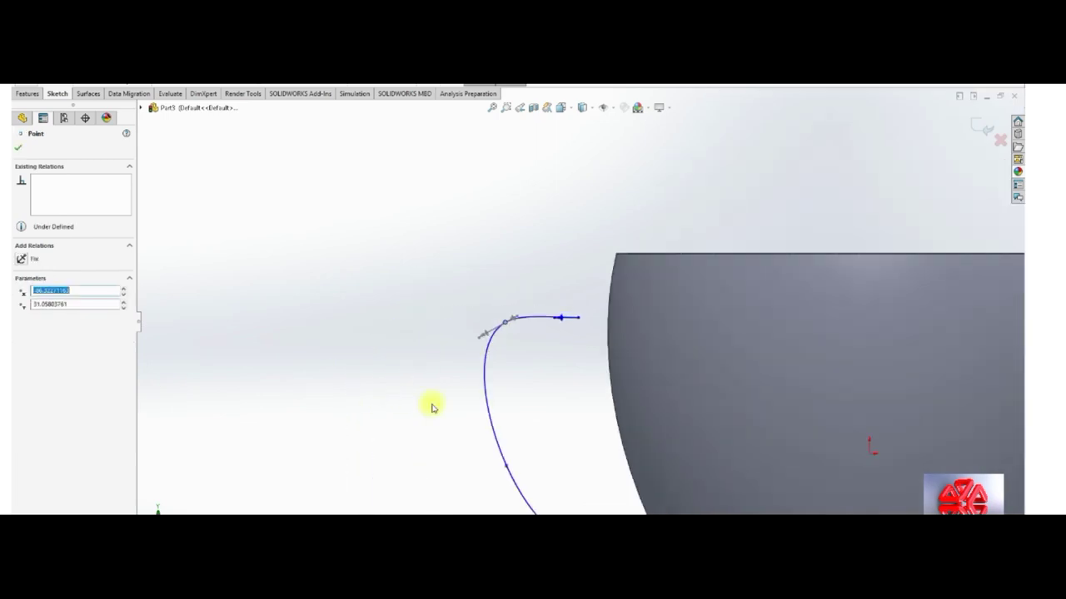
left_click_drag(503, 470, 495, 478)
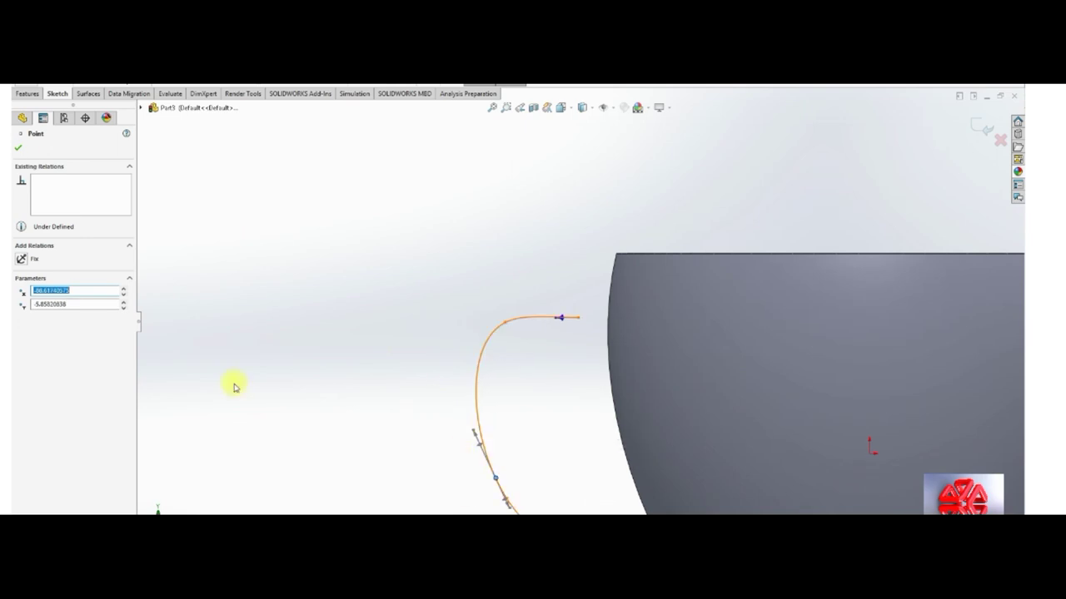
left_click(18, 147)
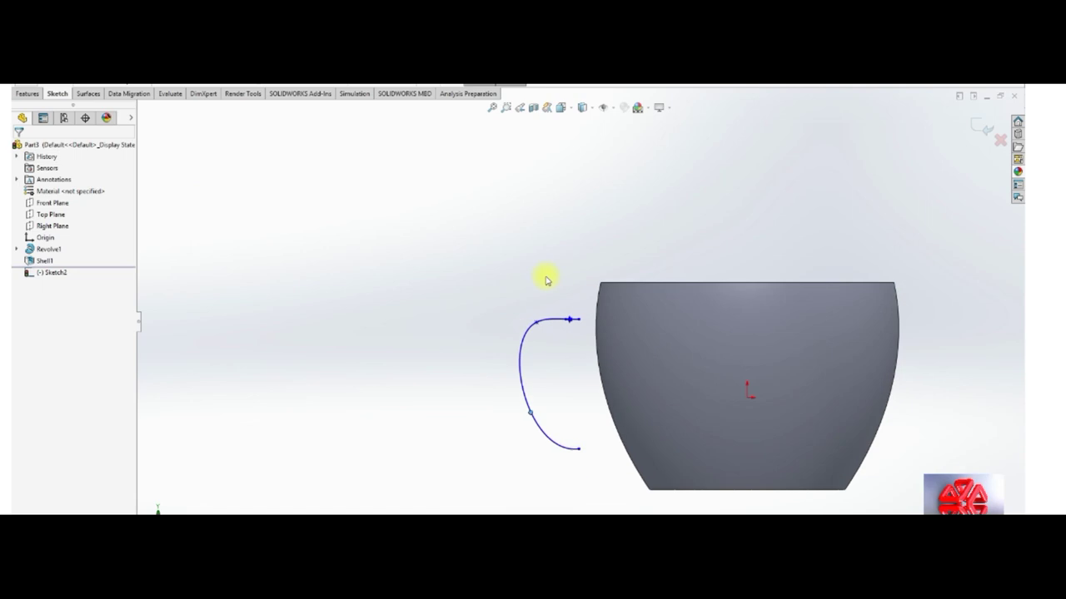
Exit the handle sketch and create Plane1 at the spline's top endpoint, perpendicular to the curve.
key("z")
left_click(983, 127)
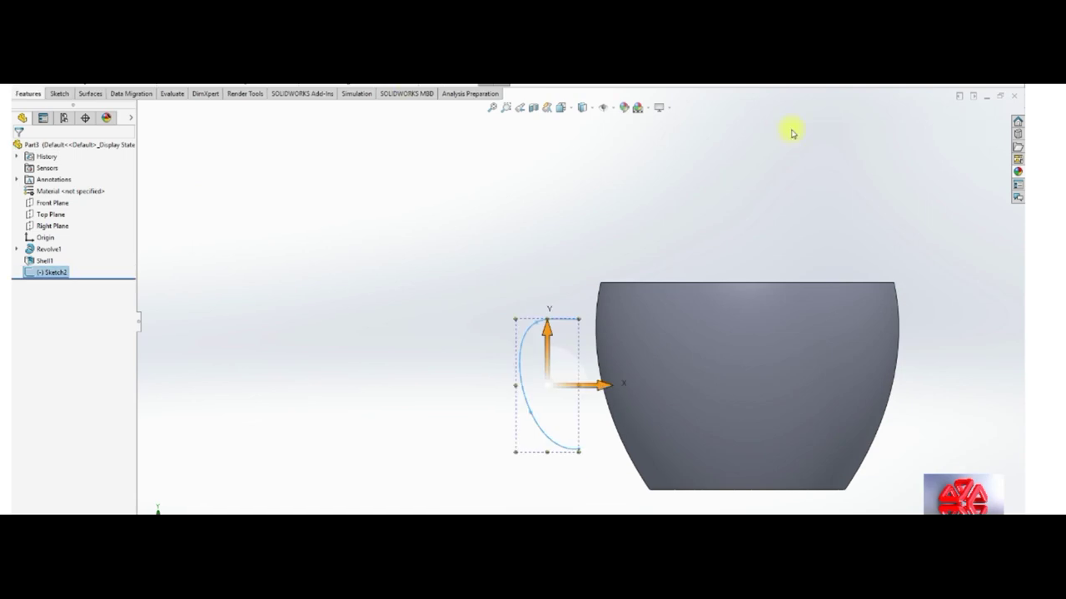
left_click(179, 84)
mouse_move(208, 170)
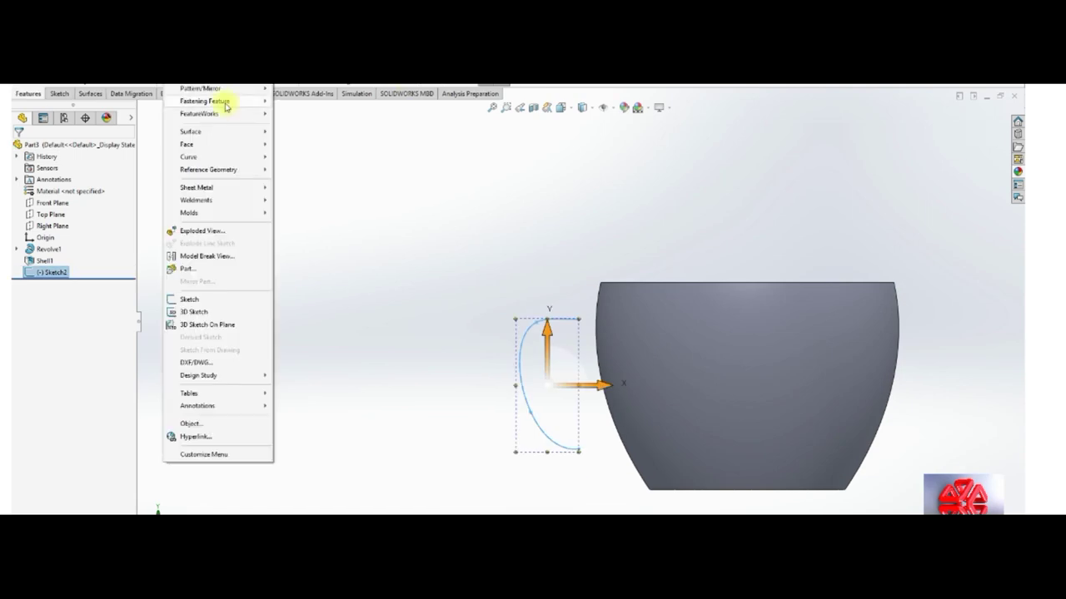
left_click(299, 172)
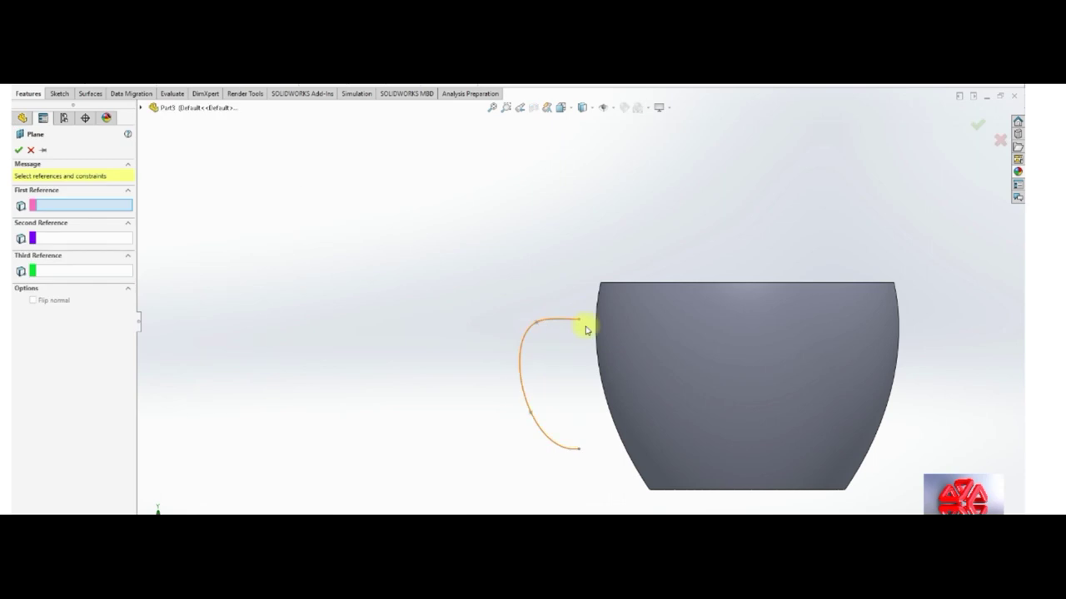
scroll(583, 327, "down", 5)
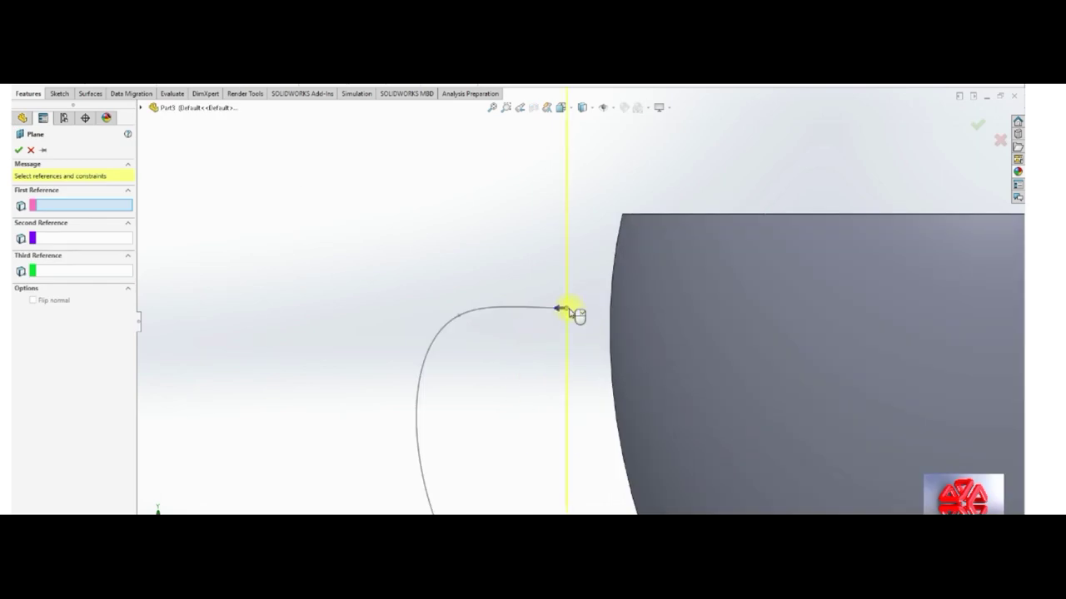
left_click(568, 309)
left_click(556, 313)
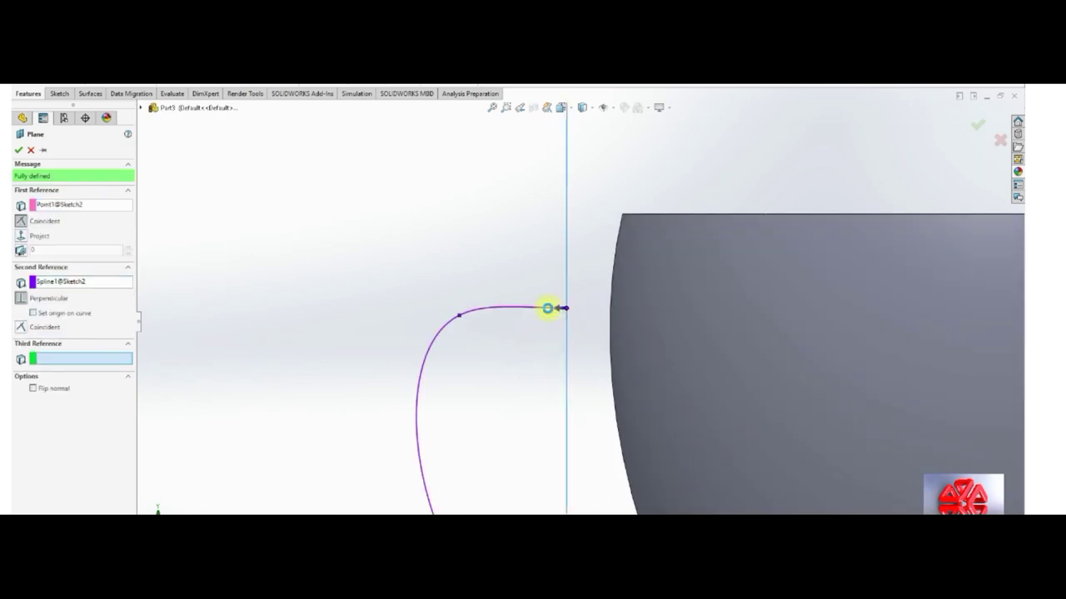
key("Return")
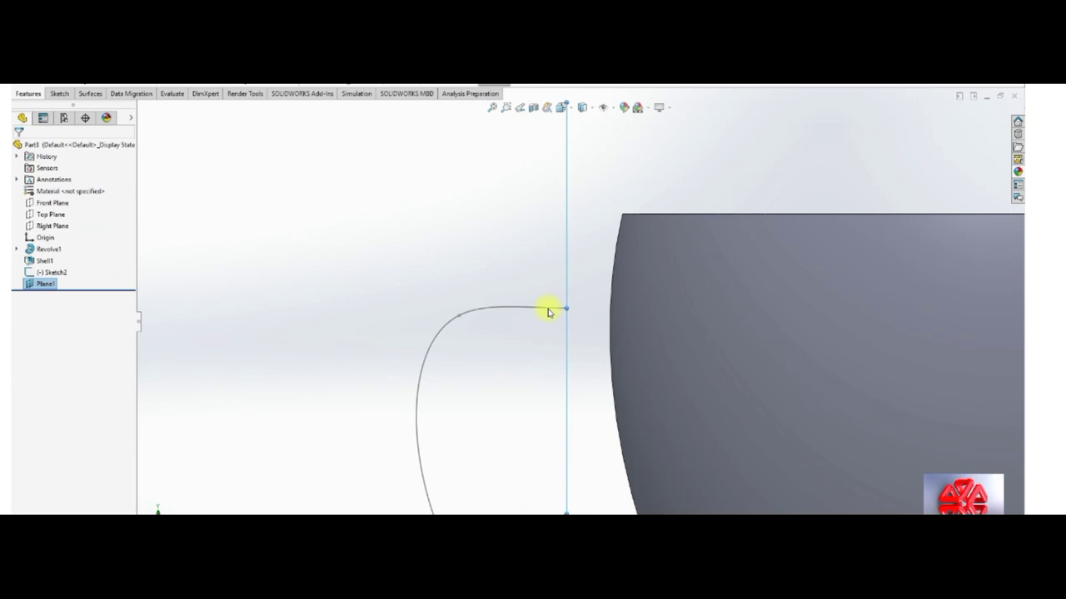
Orbit the view to show the cup, handle curve and Plane1, then select Plane1.
left_click(64, 202)
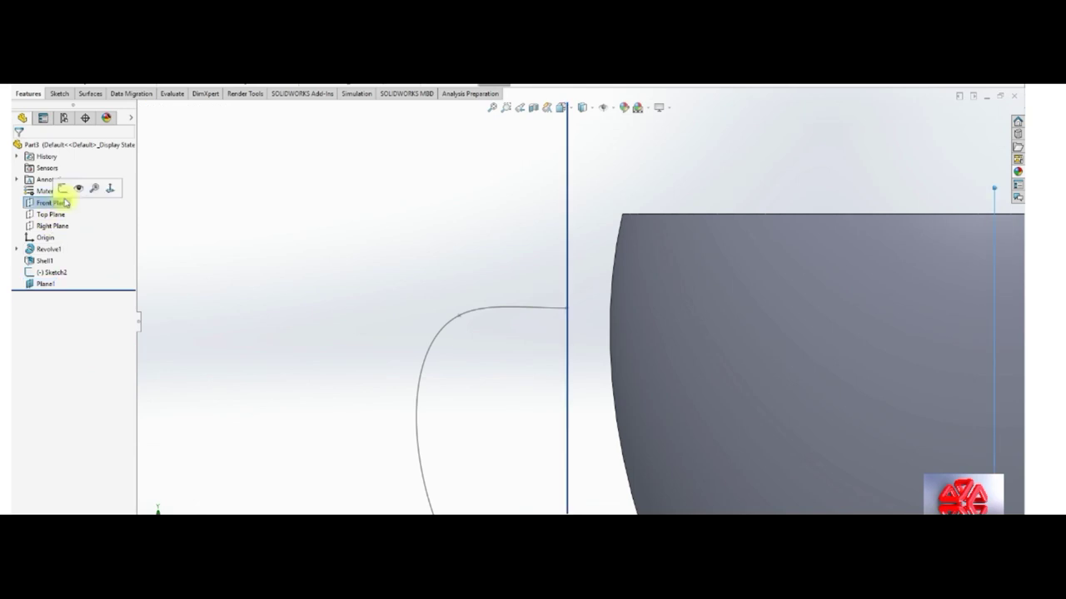
left_click(256, 213)
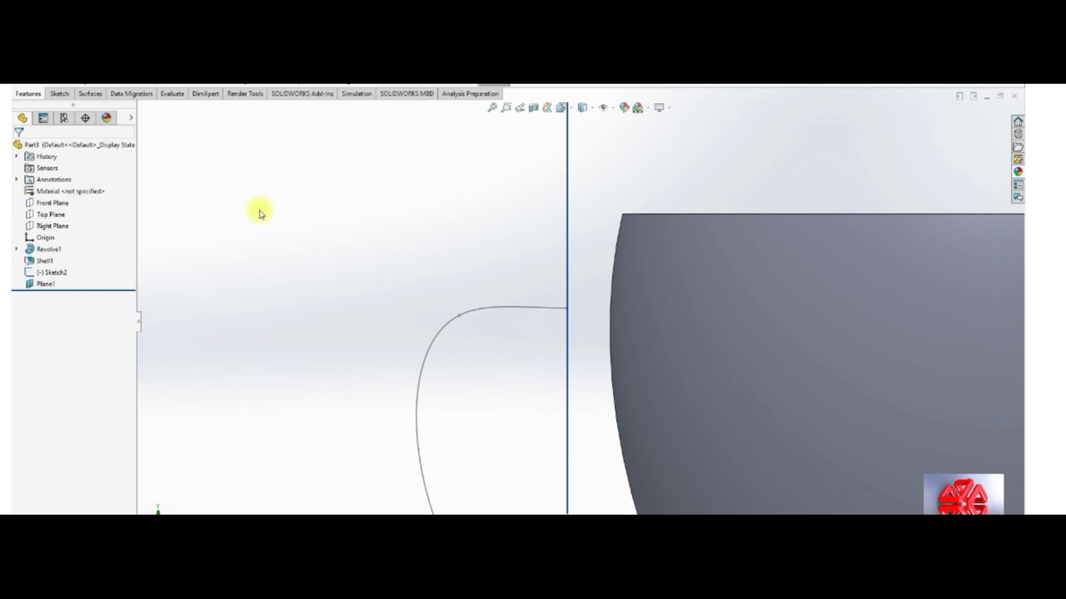
scroll(350, 267, "up", 5)
middle_click_drag(483, 285, 471, 290)
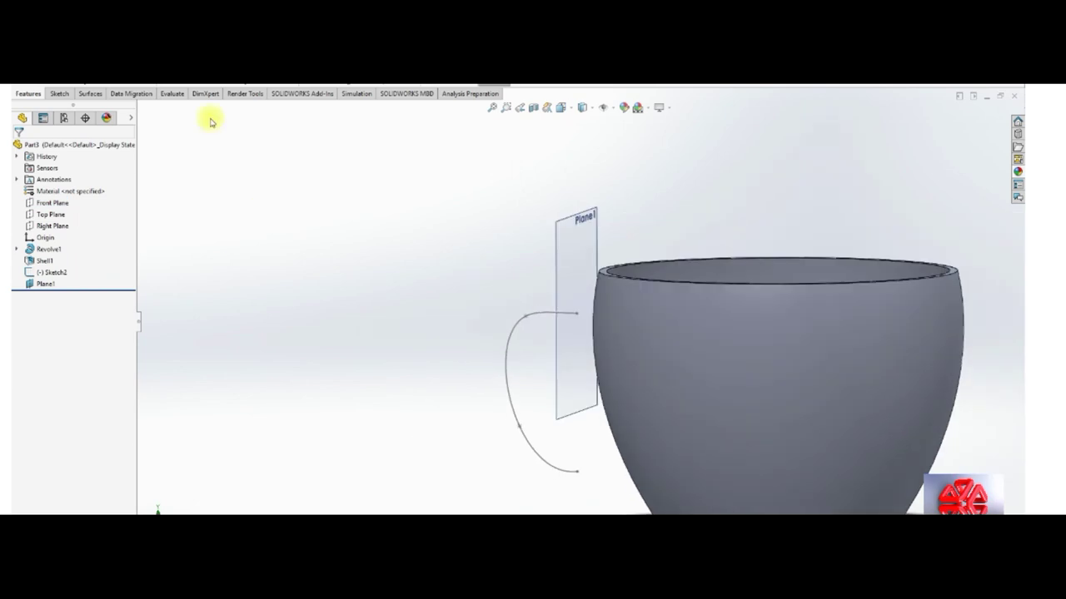
left_click(45, 284)
Sketch a first ellipse on Plane1, view the plane face-on, and delete the misplaced ellipse.
left_click(55, 269)
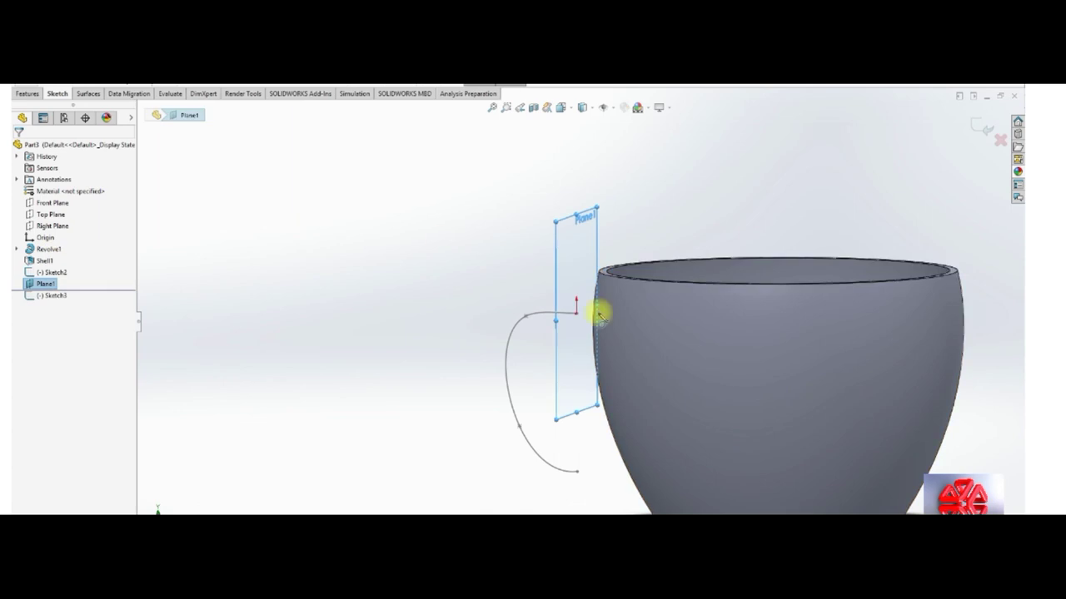
scroll(576, 317, "down", 4)
scroll(576, 320, "down", 5)
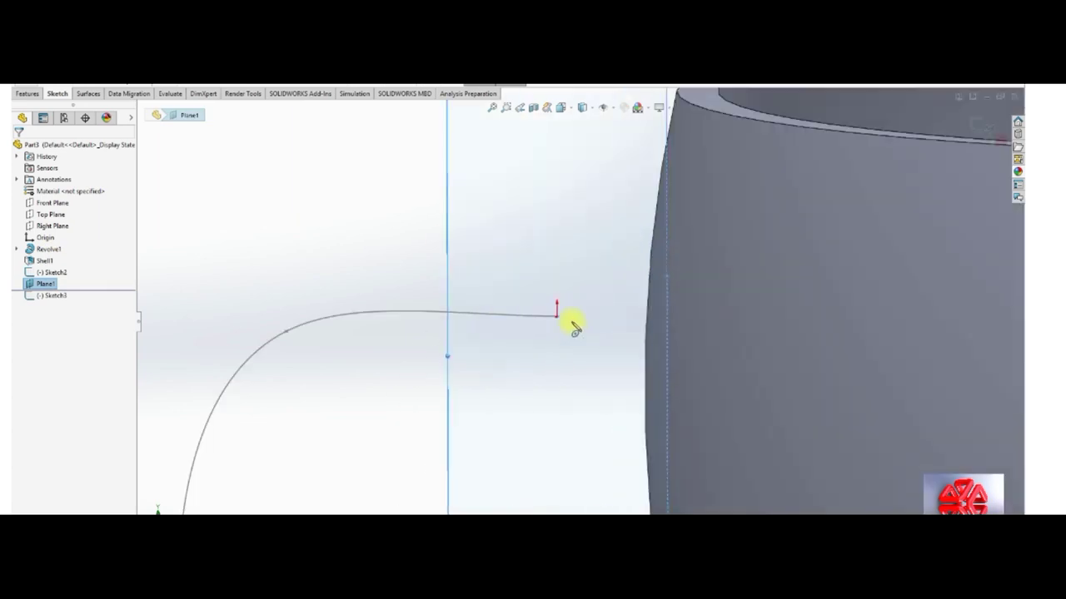
left_click(556, 315)
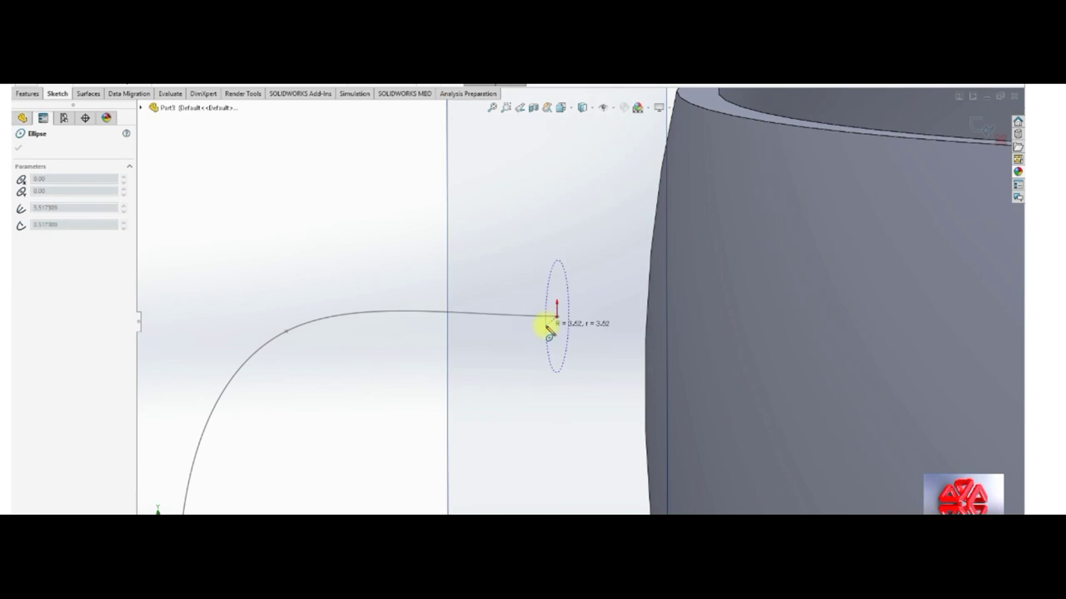
left_click(551, 328)
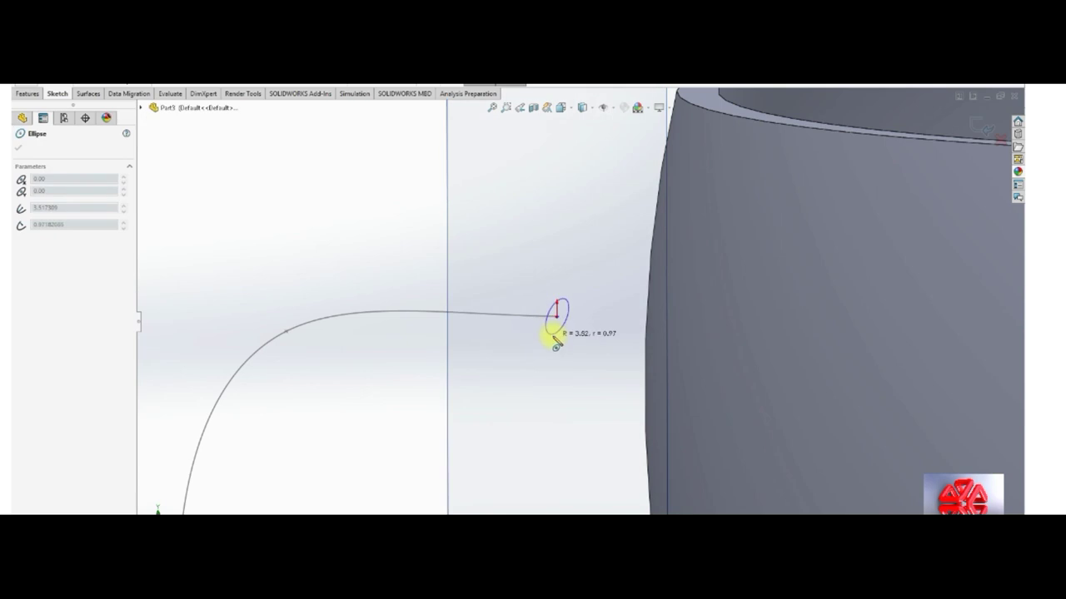
left_click(557, 344)
right_click(557, 344)
left_click(575, 343)
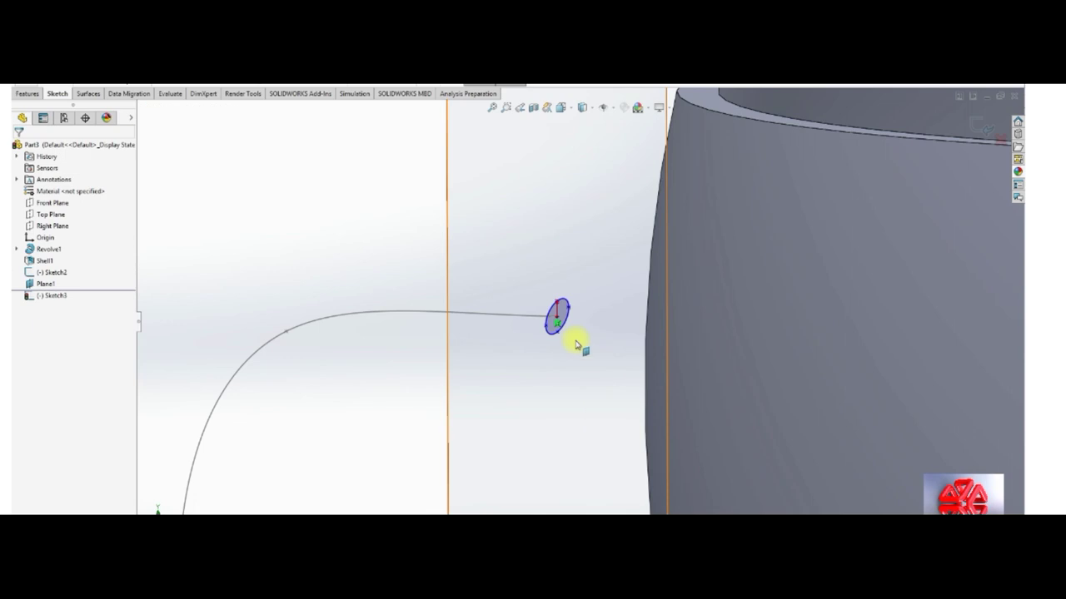
right_click(58, 296)
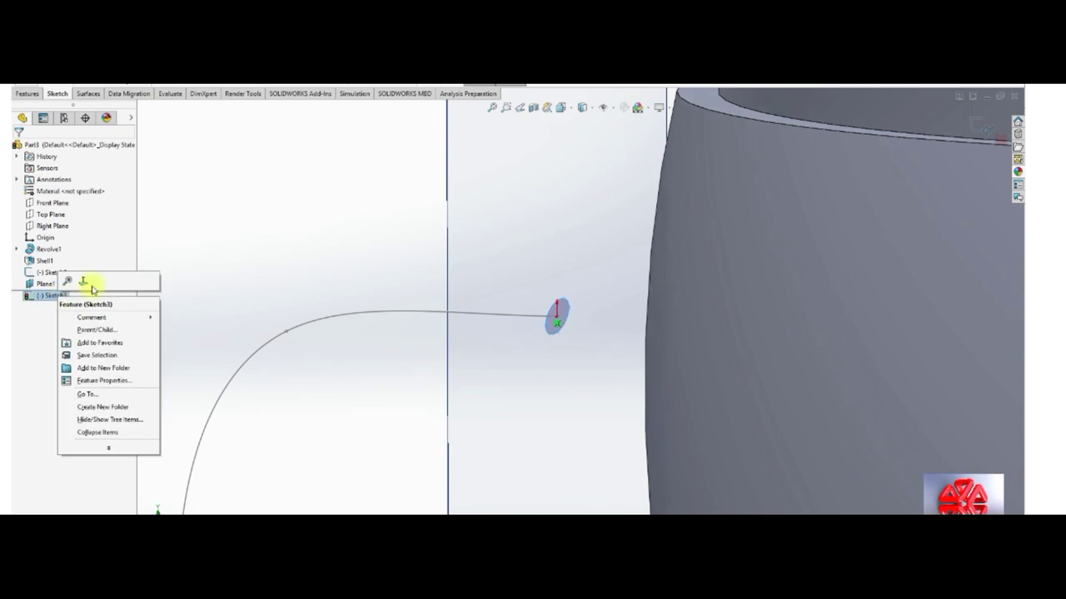
left_click(85, 283)
scroll(554, 263, "down", 3)
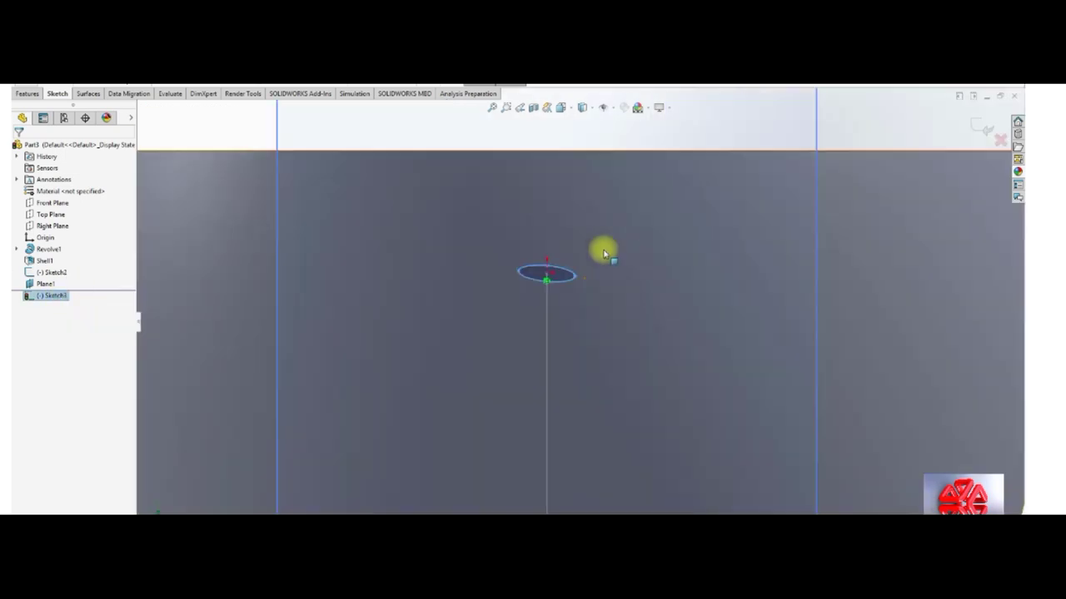
scroll(568, 277, "down", 3)
scroll(569, 277, "down", 2)
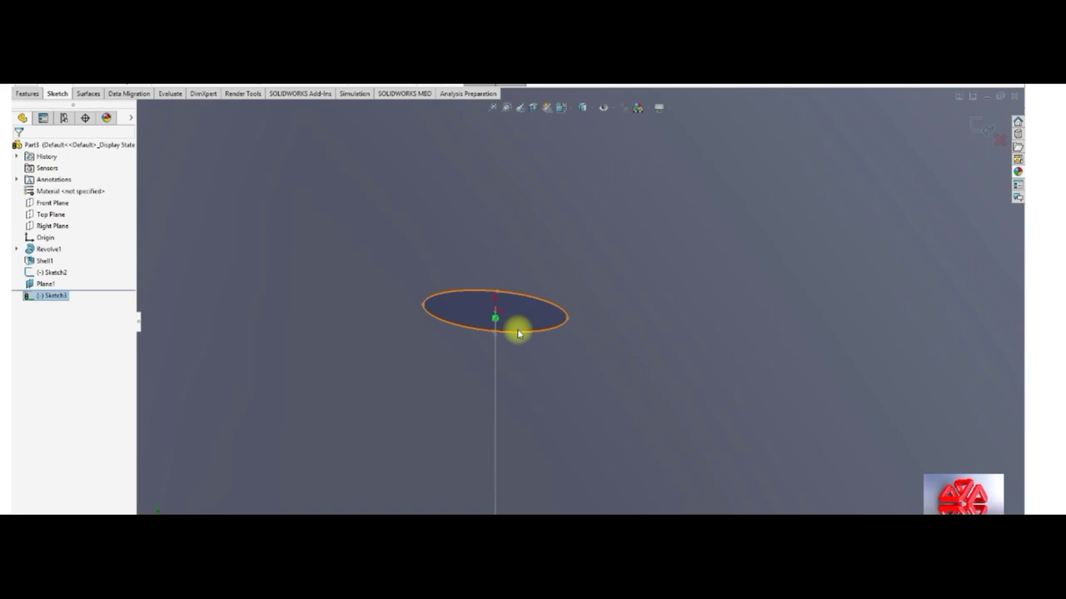
left_click(517, 330)
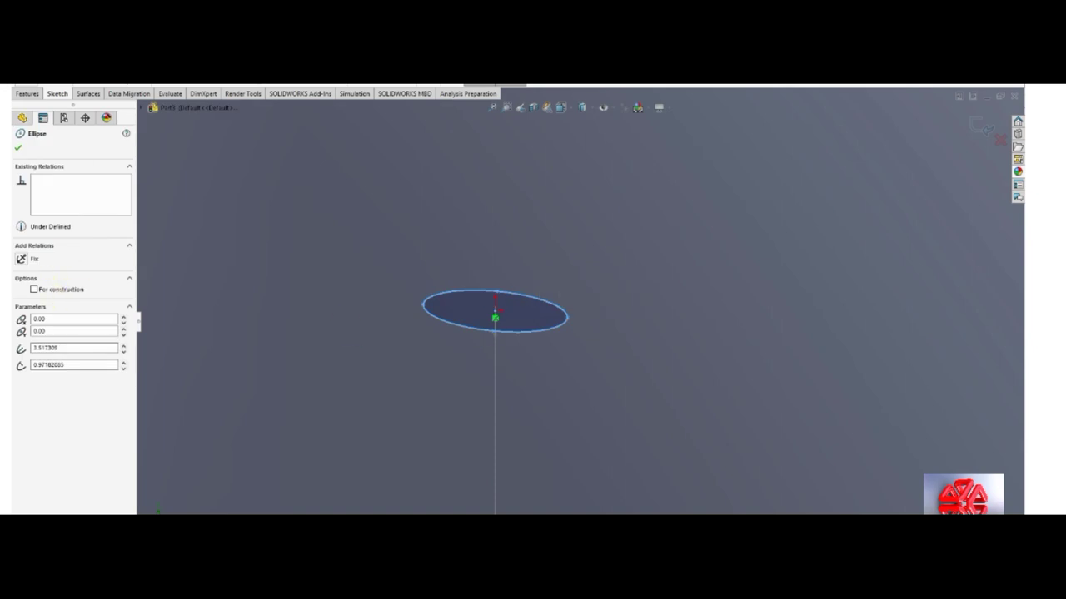
key("Delete")
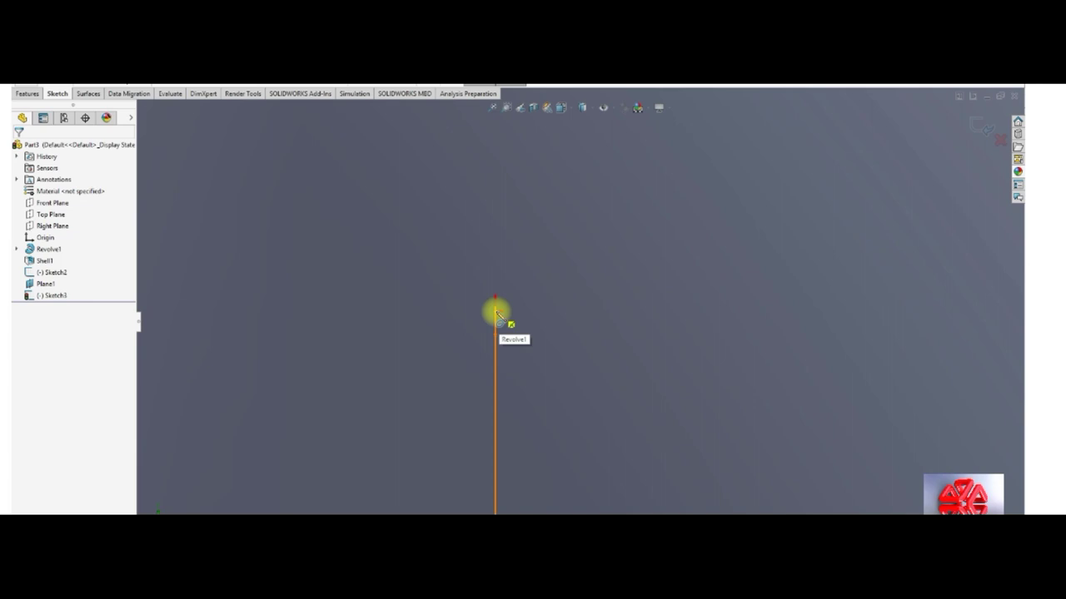
Draw a new ellipse centred on the path's end with axes 2.50 and 1.50, and exit the sketch.
left_click(495, 311)
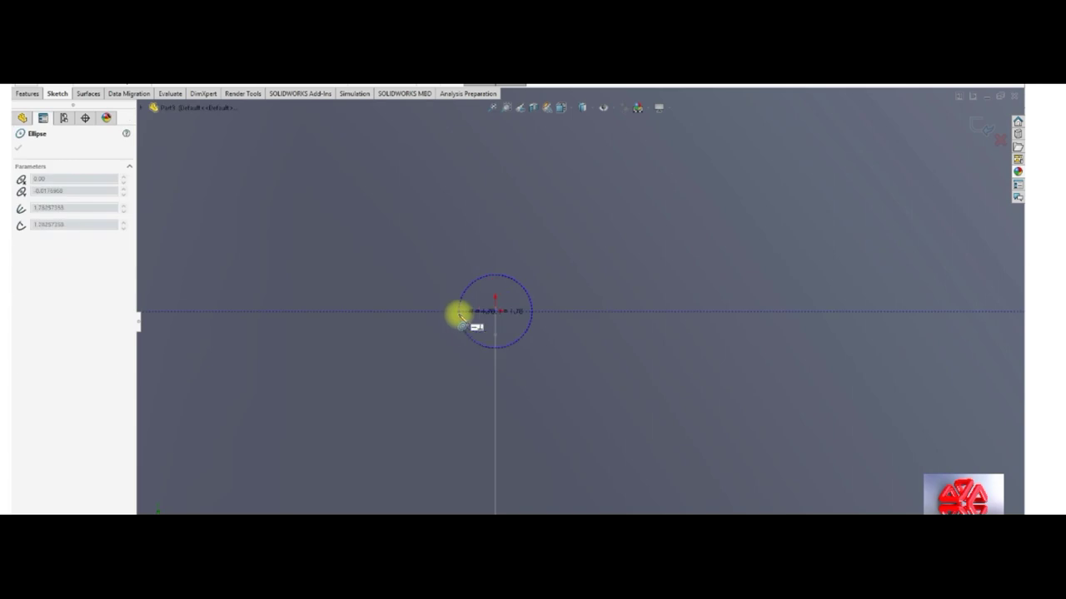
left_click(460, 313)
left_click(468, 335)
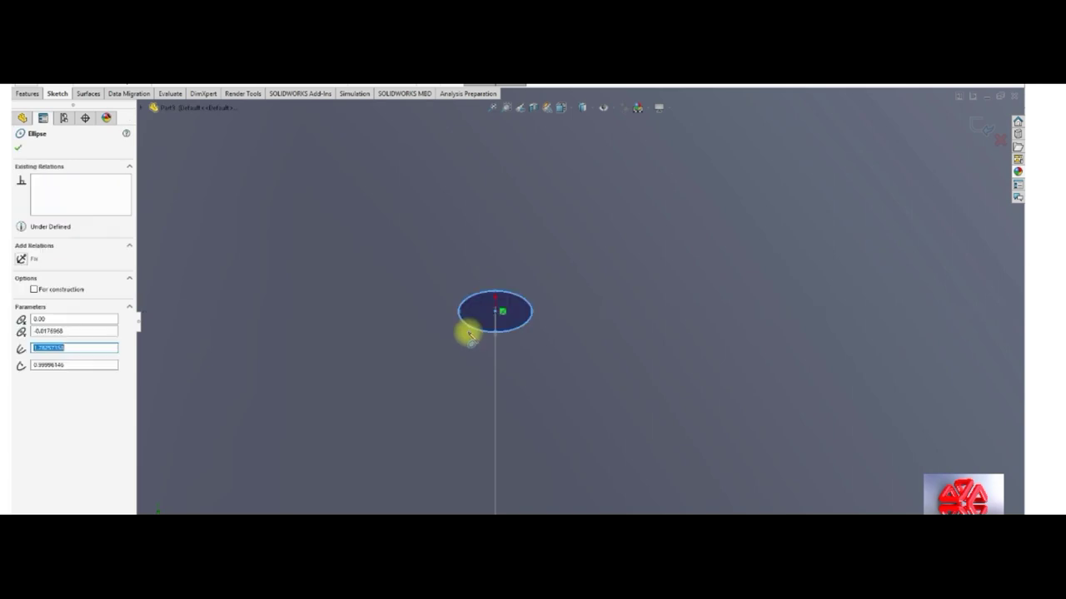
type("2.5")
key("Tab")
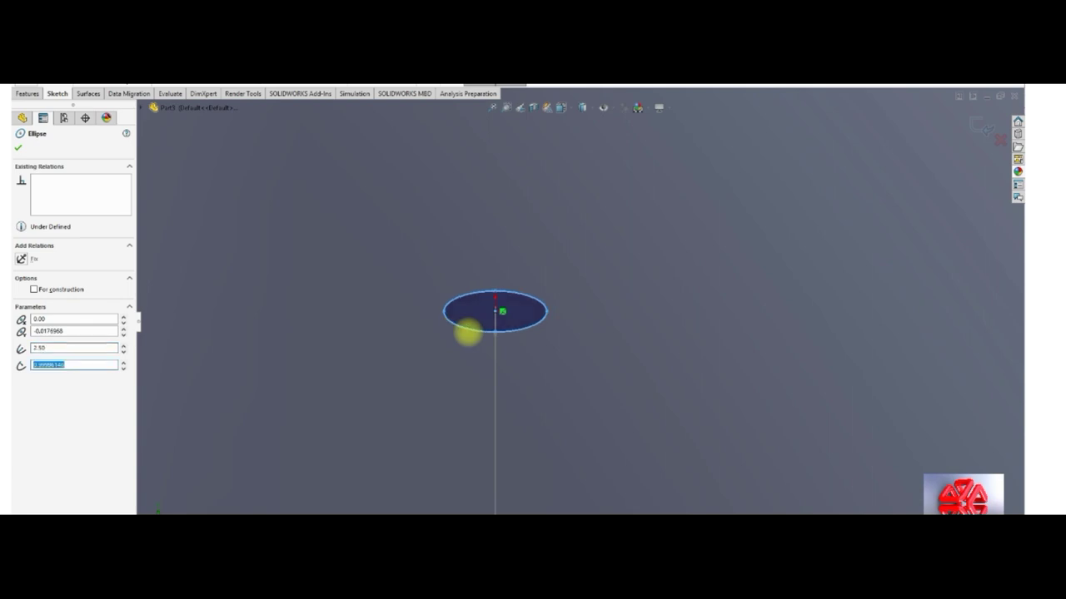
type("1.5")
key("Tab")
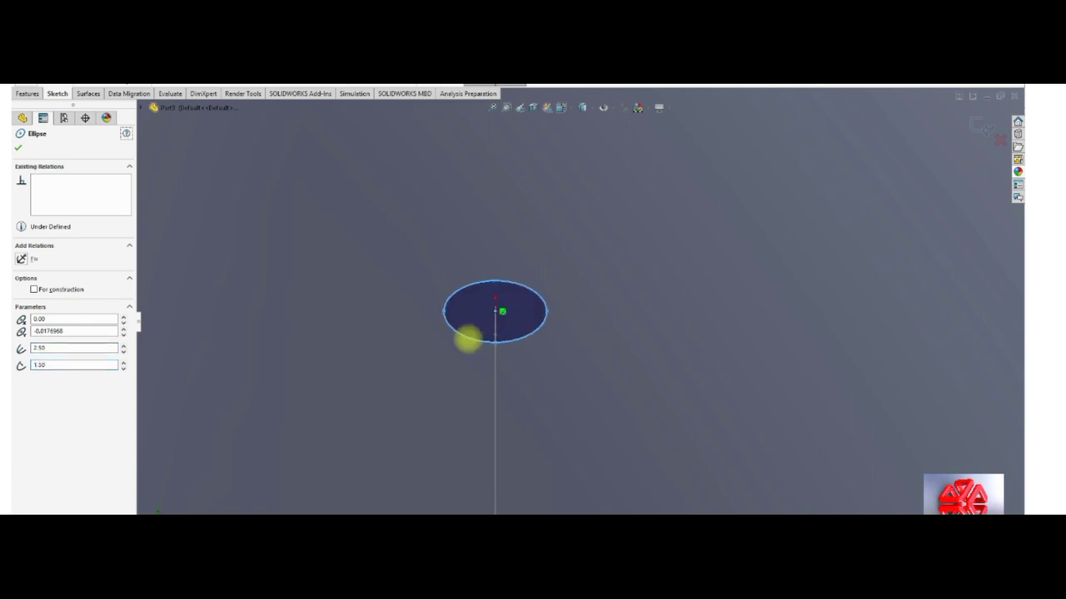
left_click(980, 131)
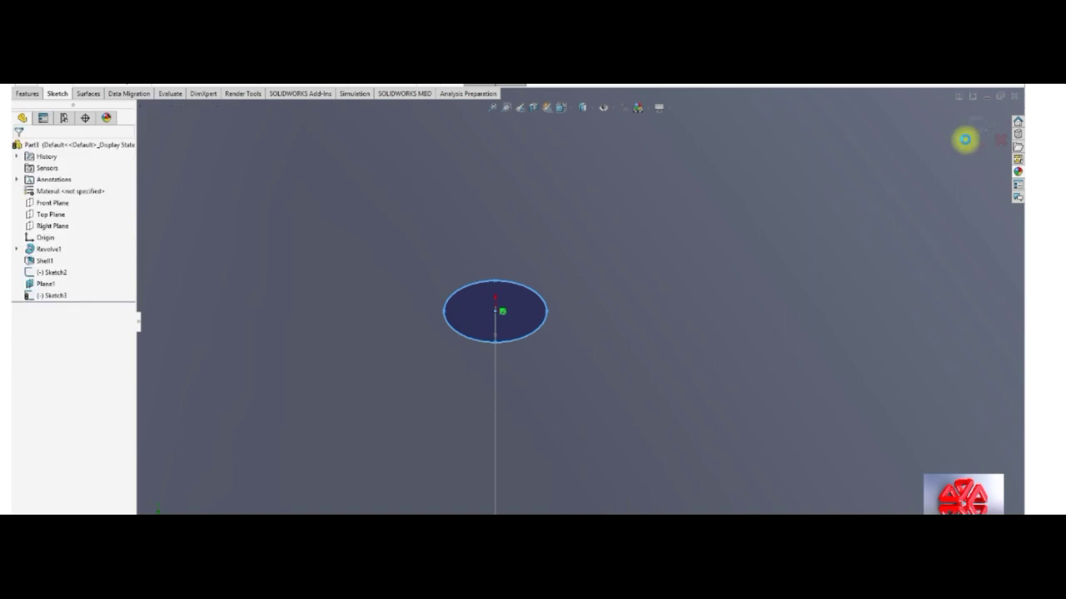
left_click(967, 135)
Create Sweep1 using the Sketch3 ellipse as the profile and Sketch2 as the path.
mouse_move(635, 278)
middle_mouse_down()
mouse_move(583, 307)
mouse_move(671, 325)
mouse_move(635, 319)
middle_mouse_up()
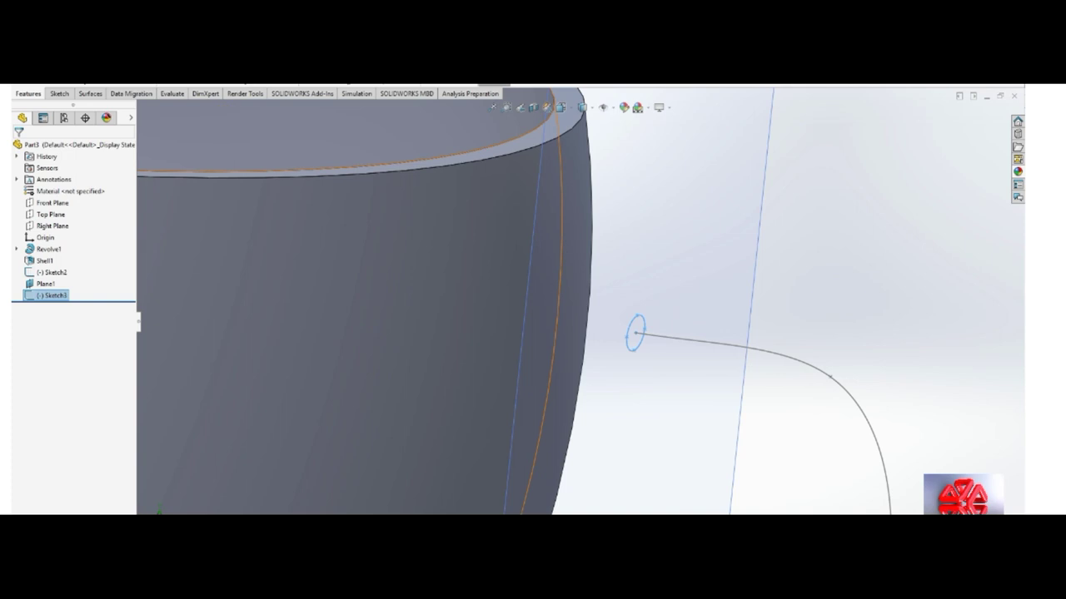
left_click(108, 75)
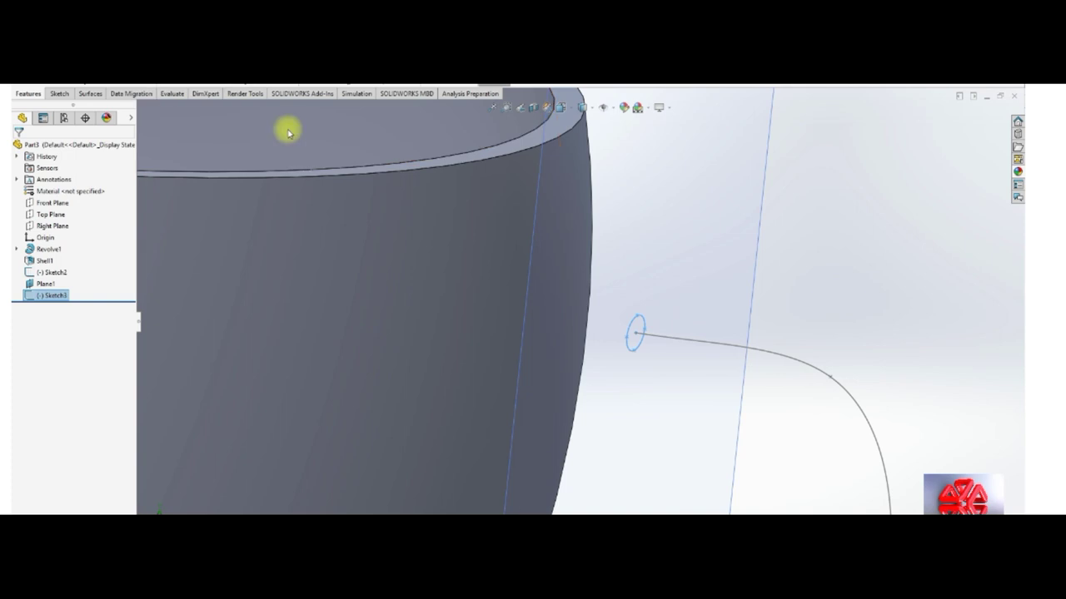
left_click(714, 348)
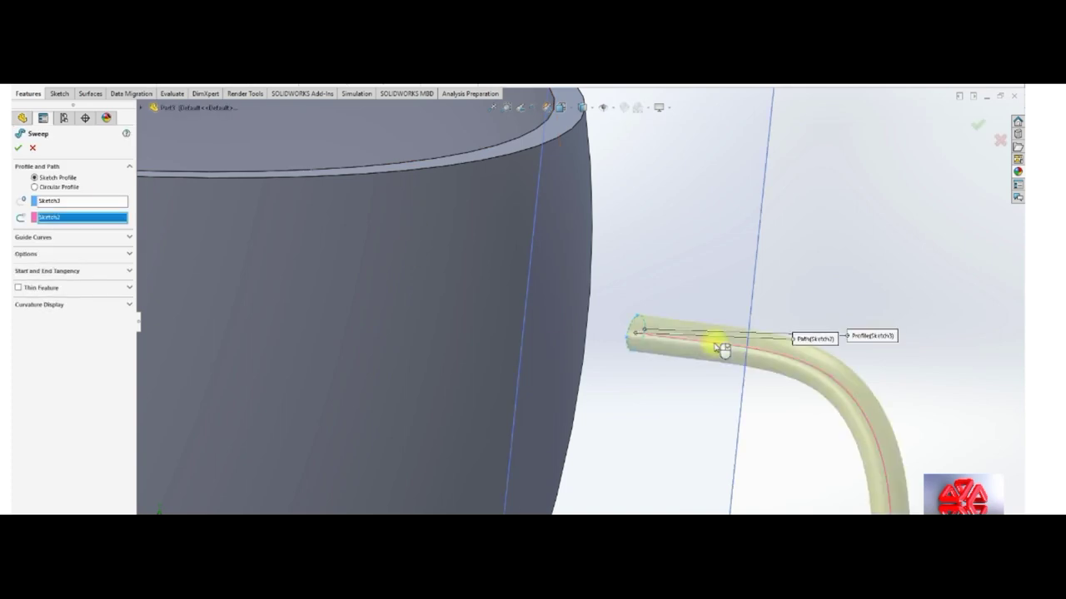
key("f")
right_click(744, 419)
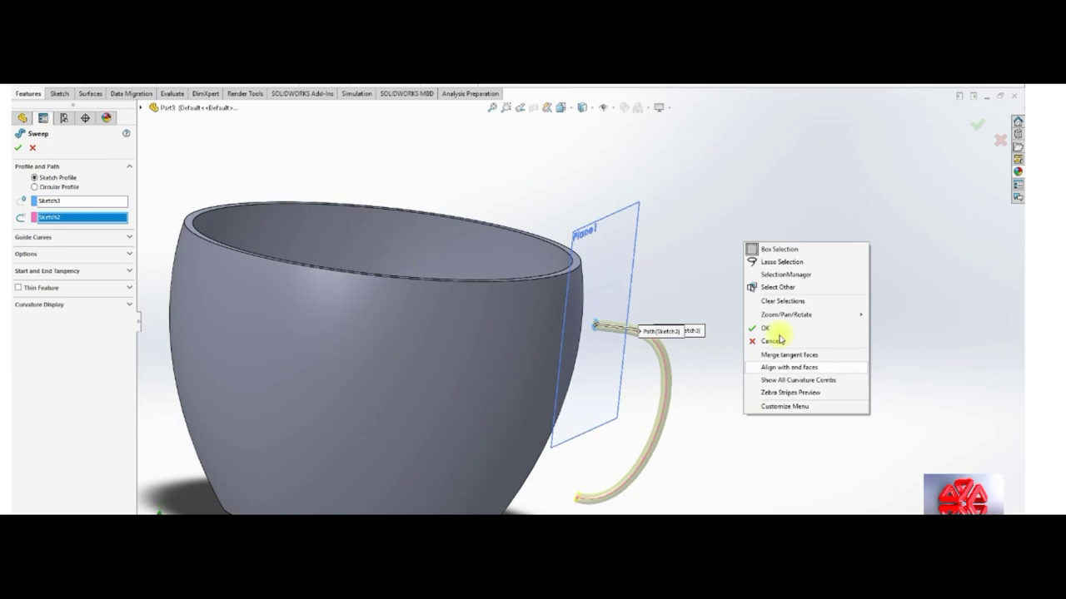
left_click(776, 329)
mouse_move(704, 385)
middle_mouse_down()
mouse_move(559, 382)
mouse_move(482, 425)
mouse_move(499, 449)
mouse_move(457, 442)
middle_mouse_up()
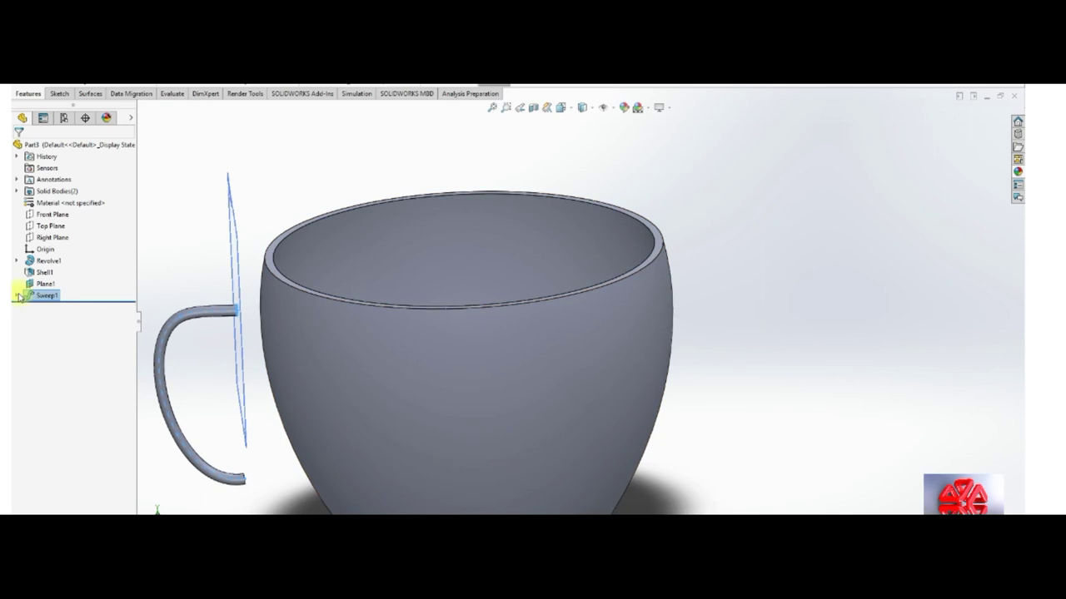
Expand Sweep1 and edit its profile sketch, Sketch3.
left_click(50, 215)
right_click(50, 215)
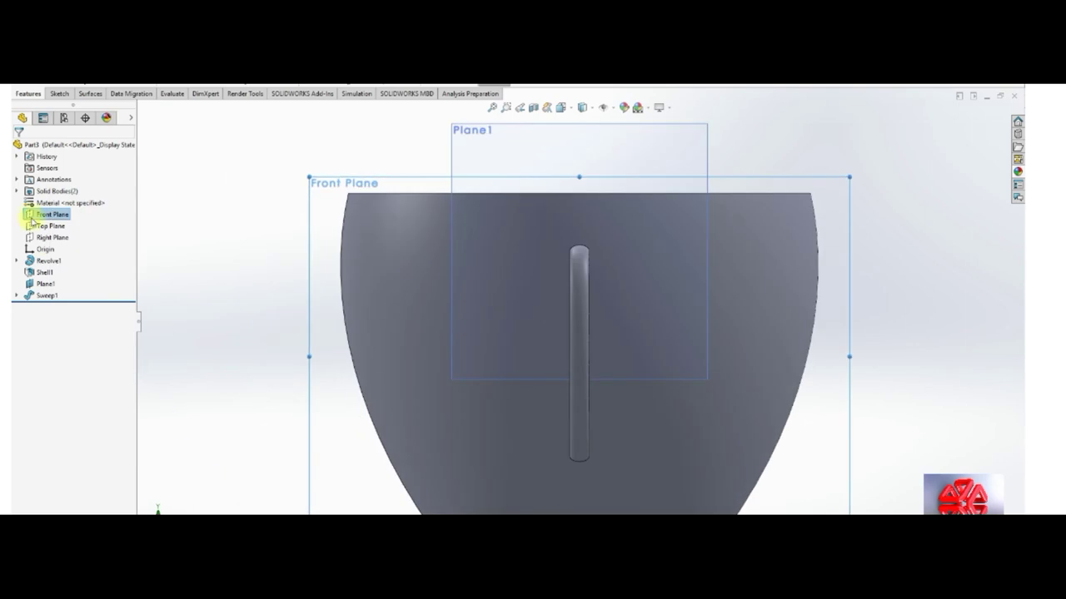
left_click(17, 295)
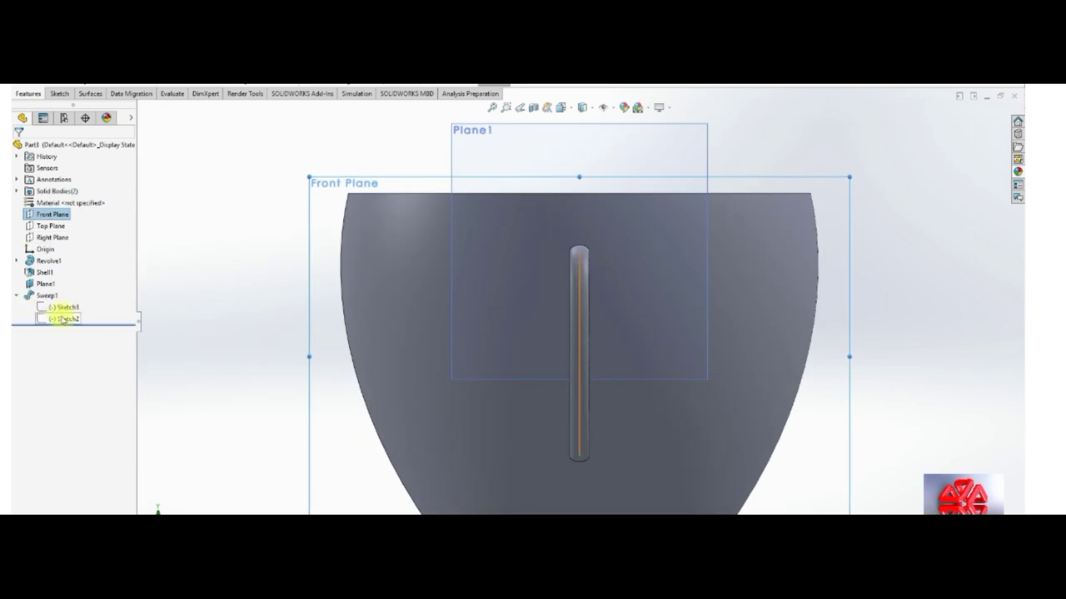
left_click(60, 307)
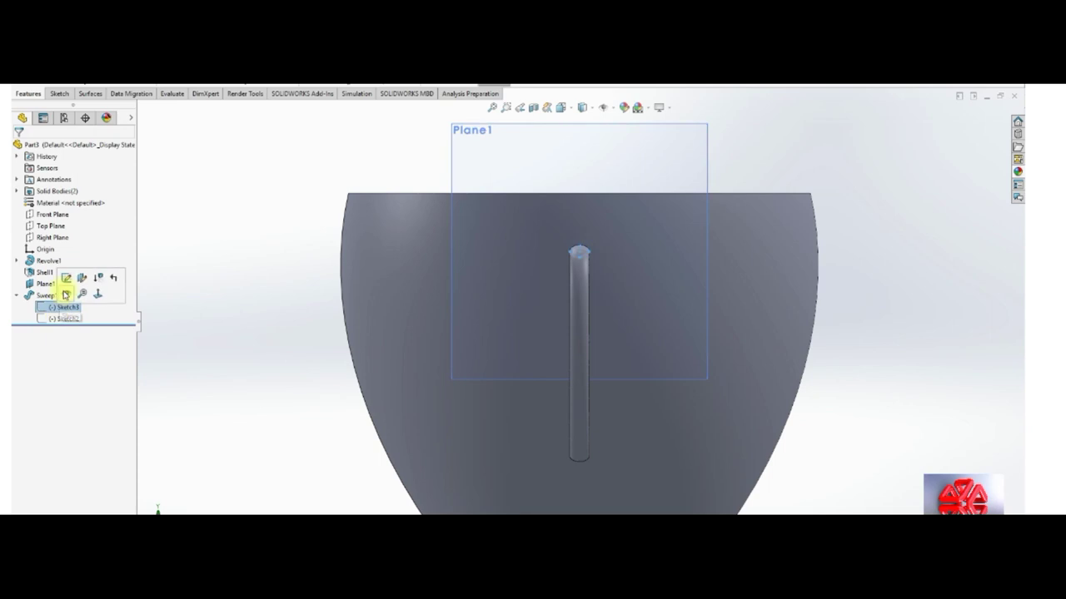
left_click(66, 277)
scroll(606, 269, "down", 5)
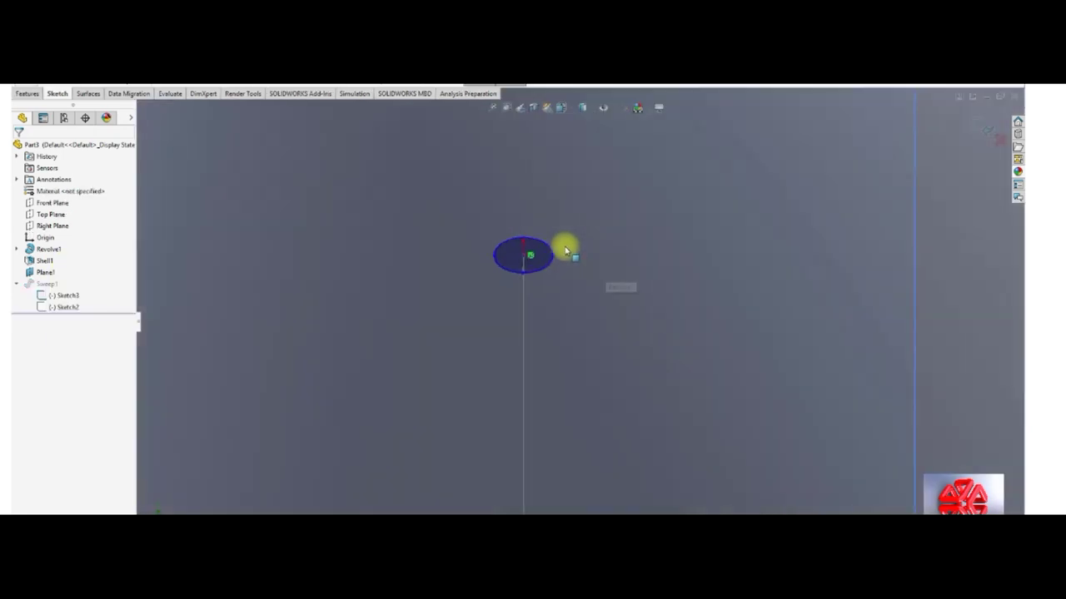
Dimension the ellipse 6.50 mm wide and 3.90 mm tall, then exit the sketch.
left_click(480, 262)
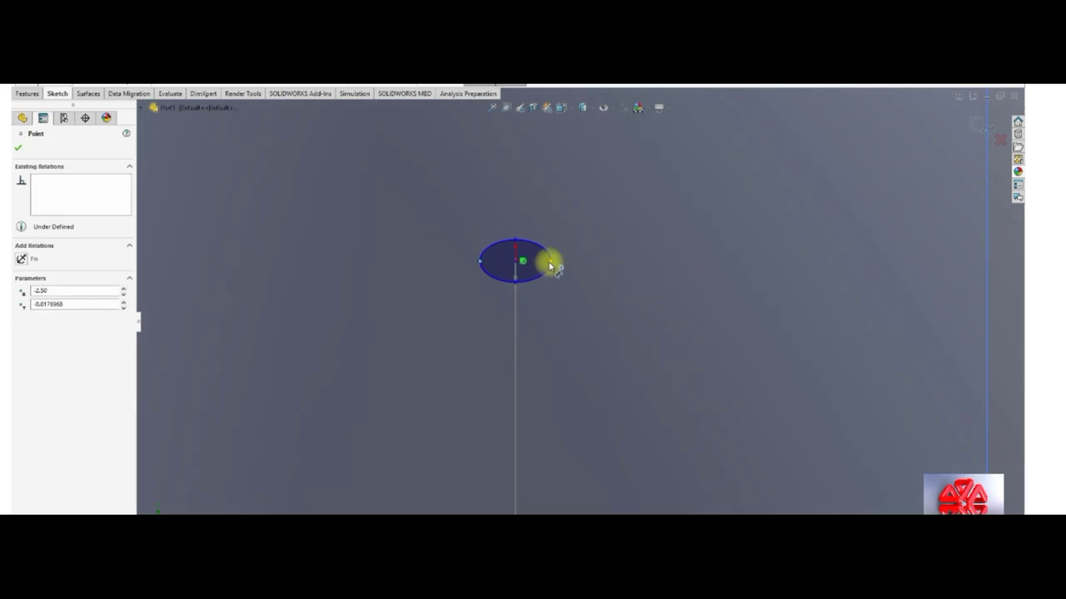
left_click(549, 261)
left_click(533, 303)
type("6")
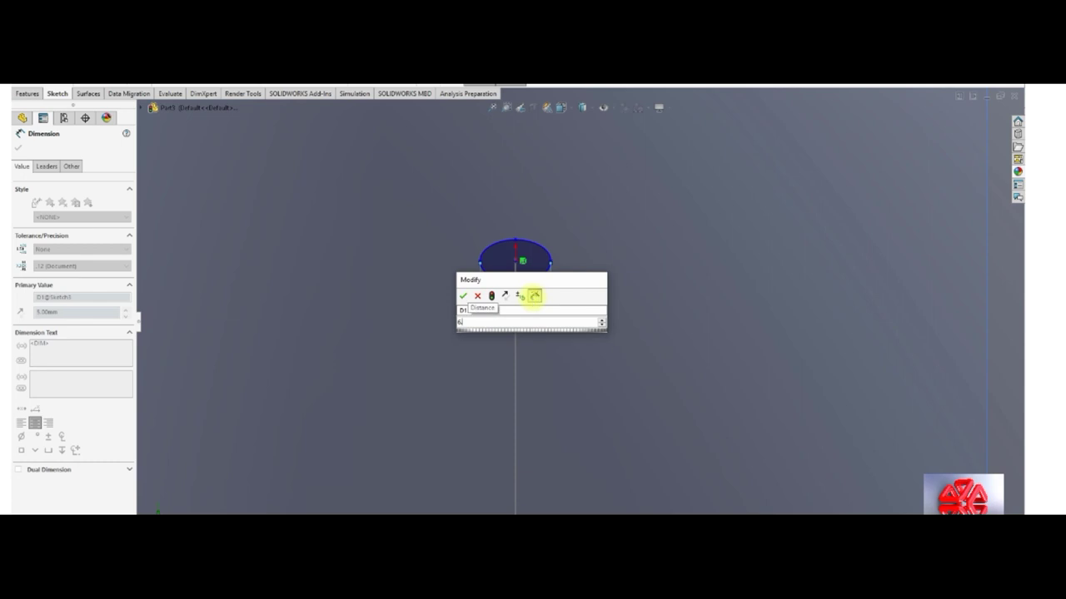
type(".5")
key("Return")
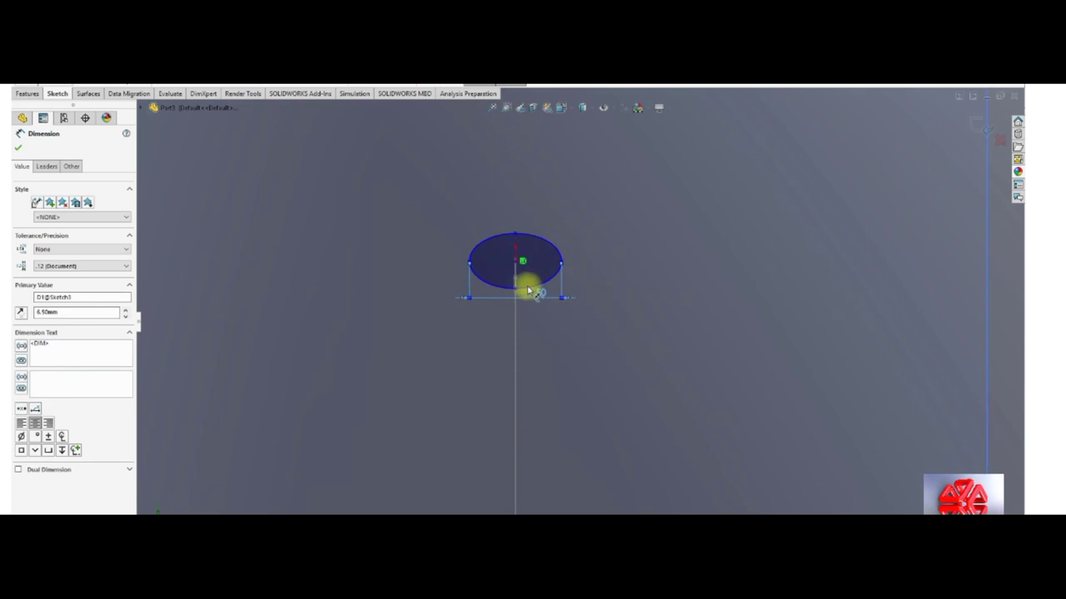
left_click(517, 240)
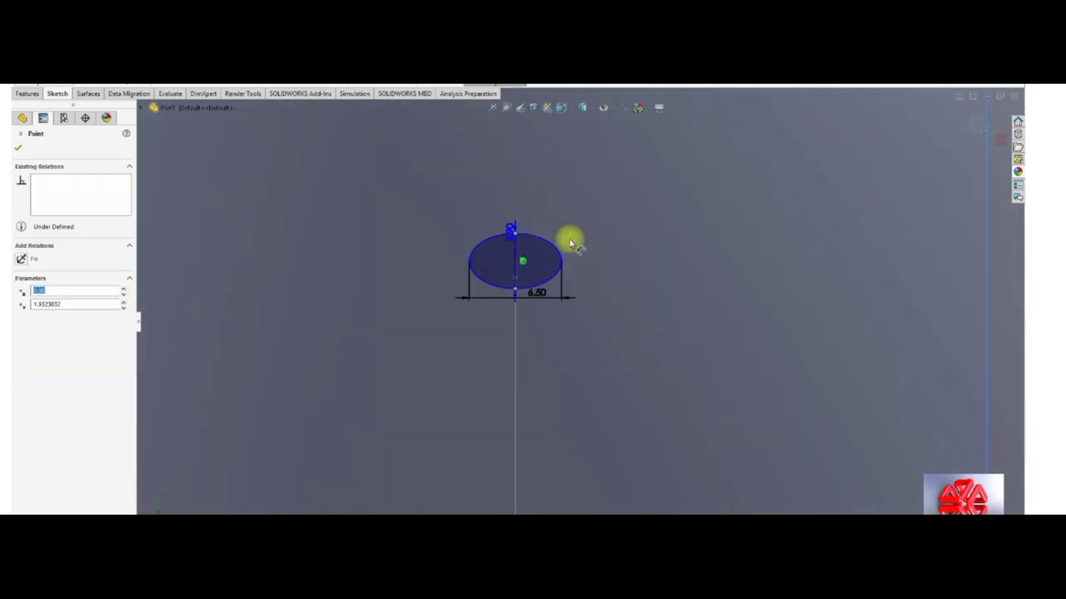
left_click(598, 261)
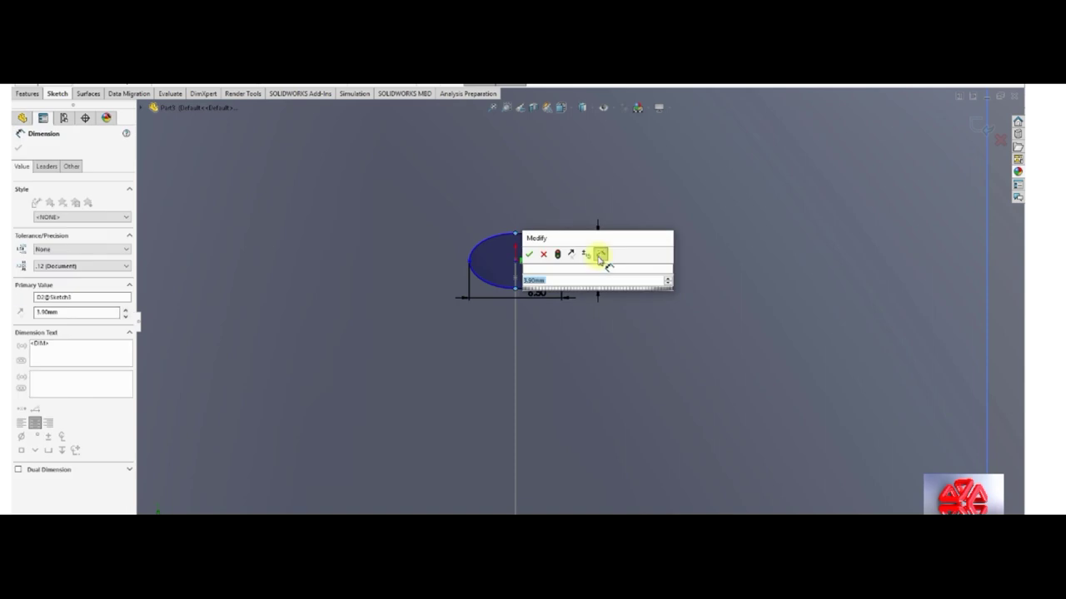
key("Return")
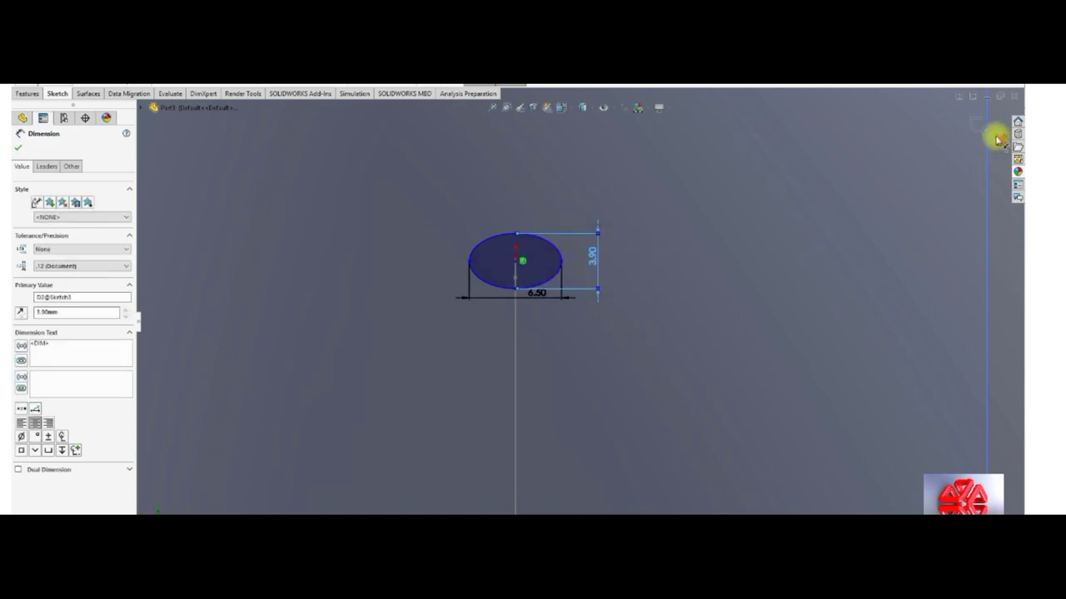
left_click(982, 126)
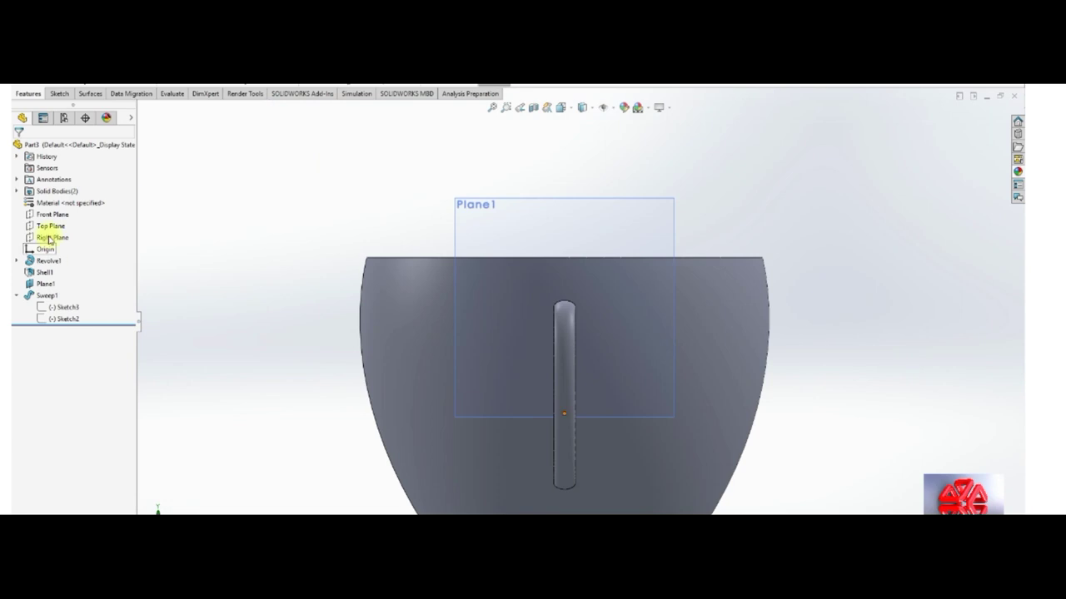
View the cup from the back with Hidden Lines Visible display.
left_click(52, 213)
key("ctrl+8")
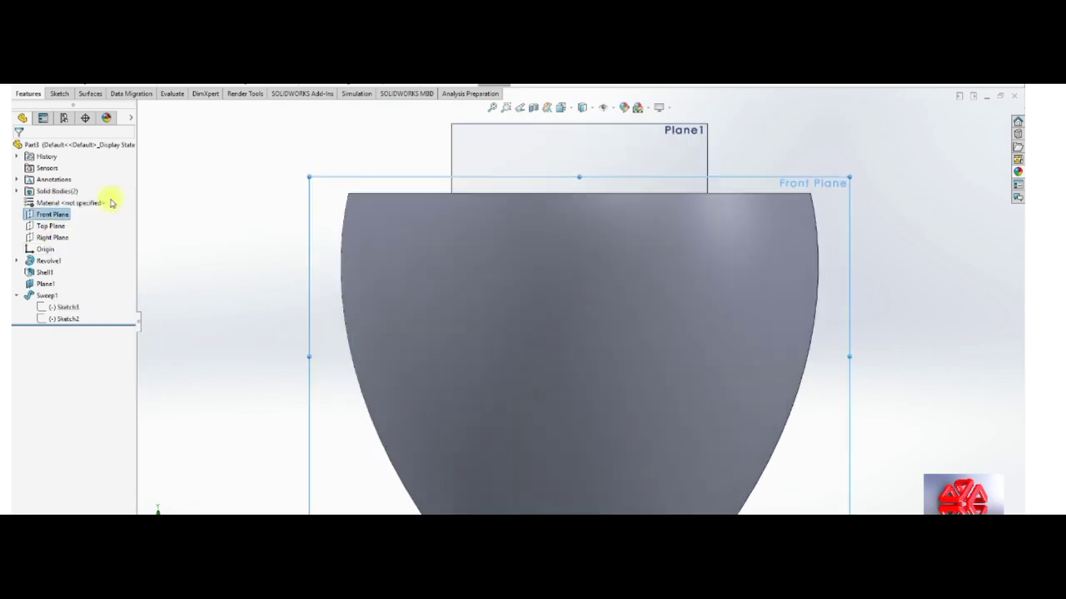
left_click(588, 108)
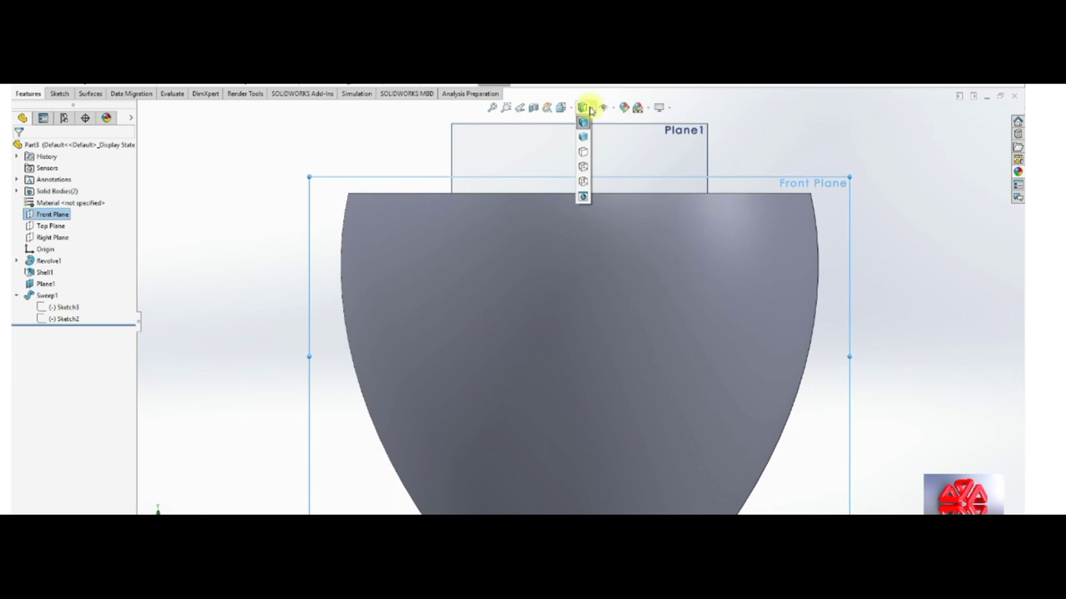
left_click(583, 169)
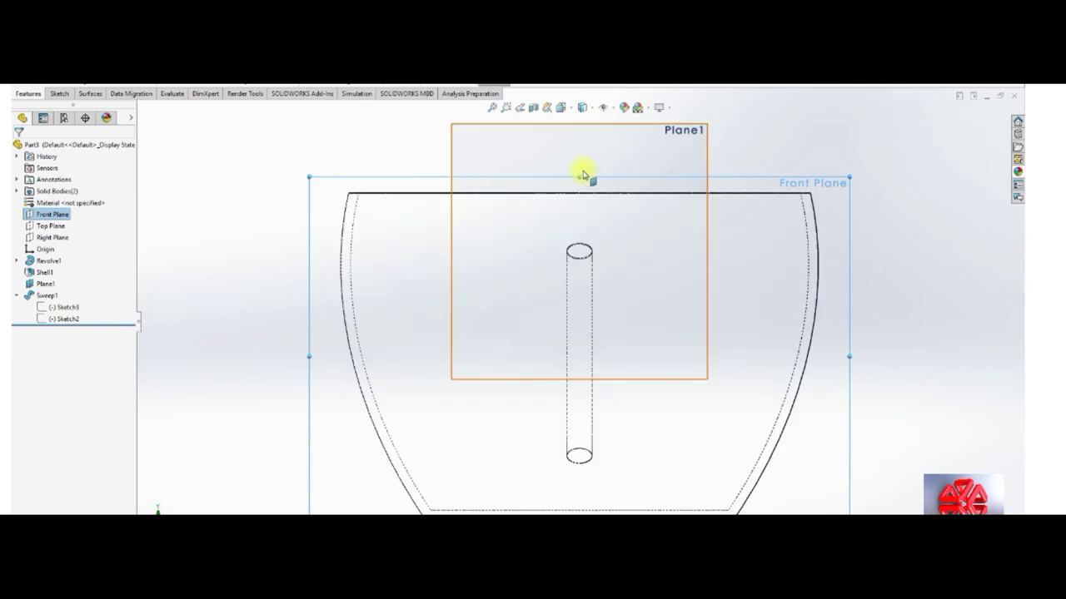
Start a Front Plane sketch and draw an ellipse around the tube's top end.
right_click(52, 218)
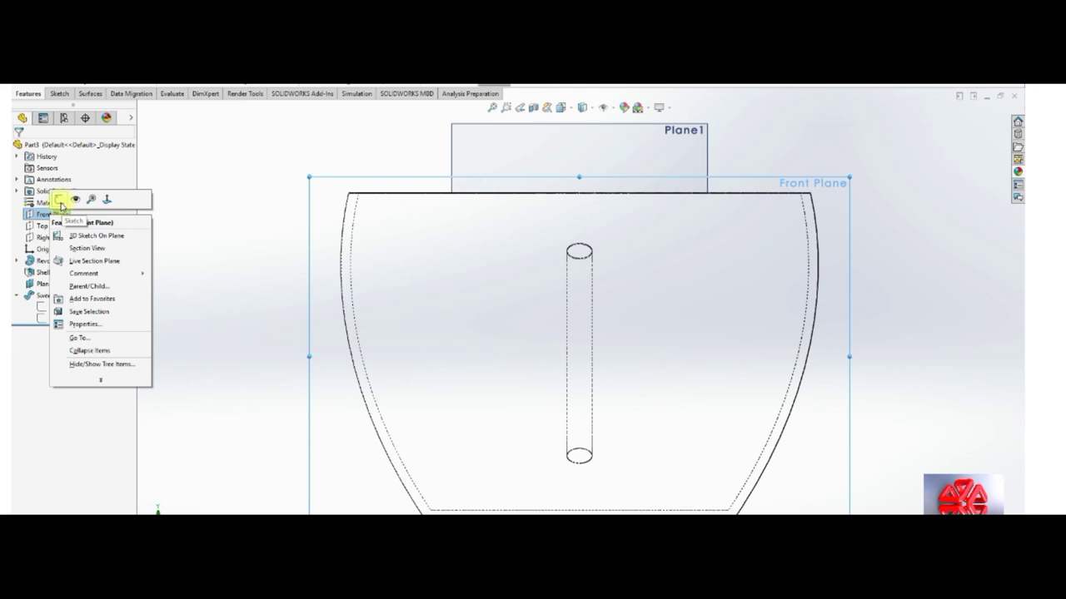
left_click(60, 200)
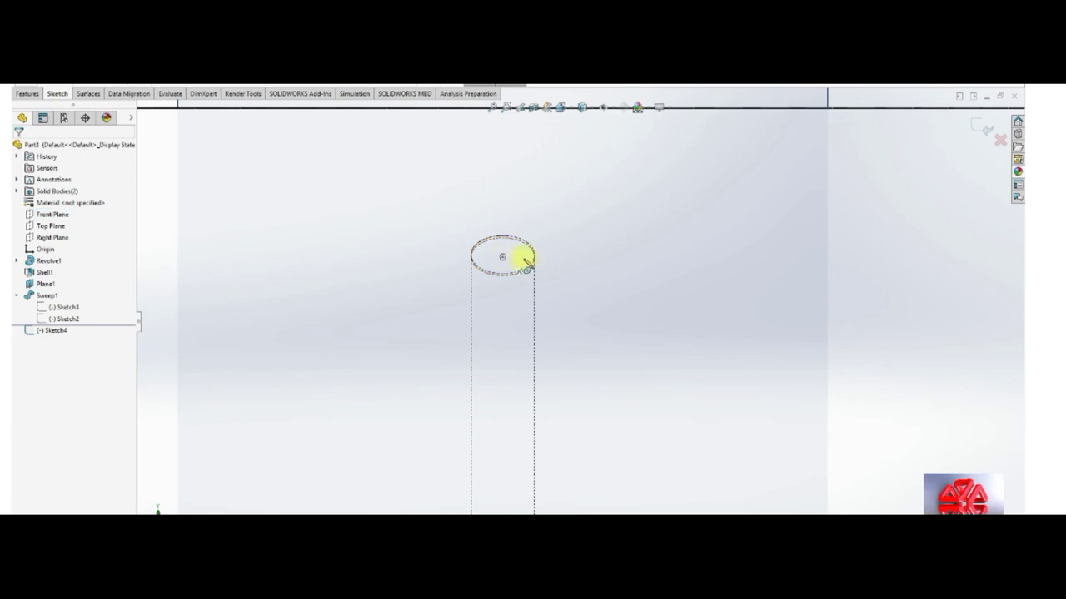
left_click(502, 257)
left_click(542, 258)
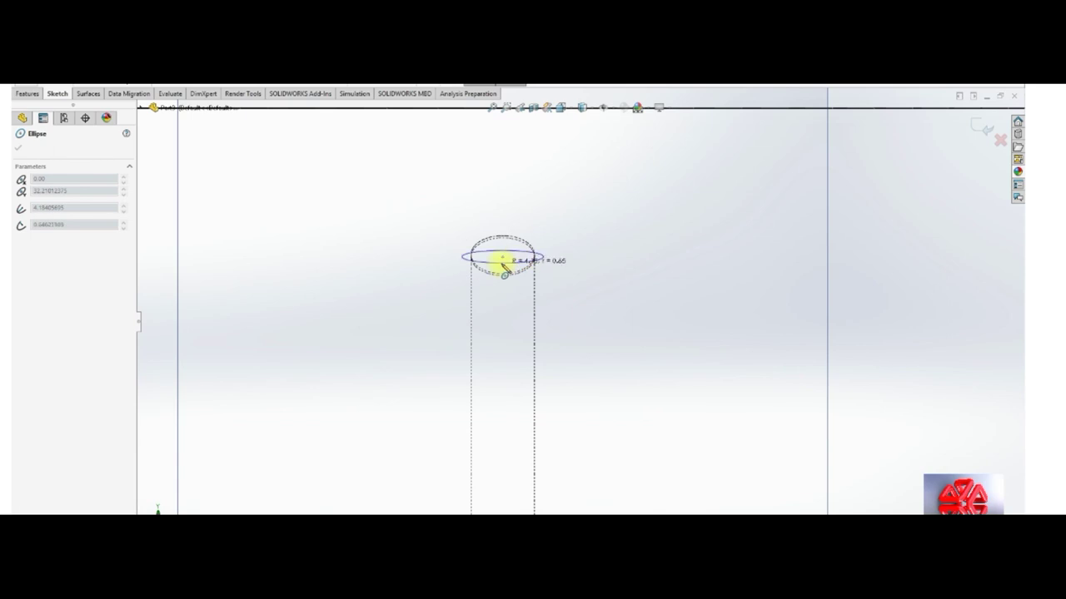
left_click(503, 275)
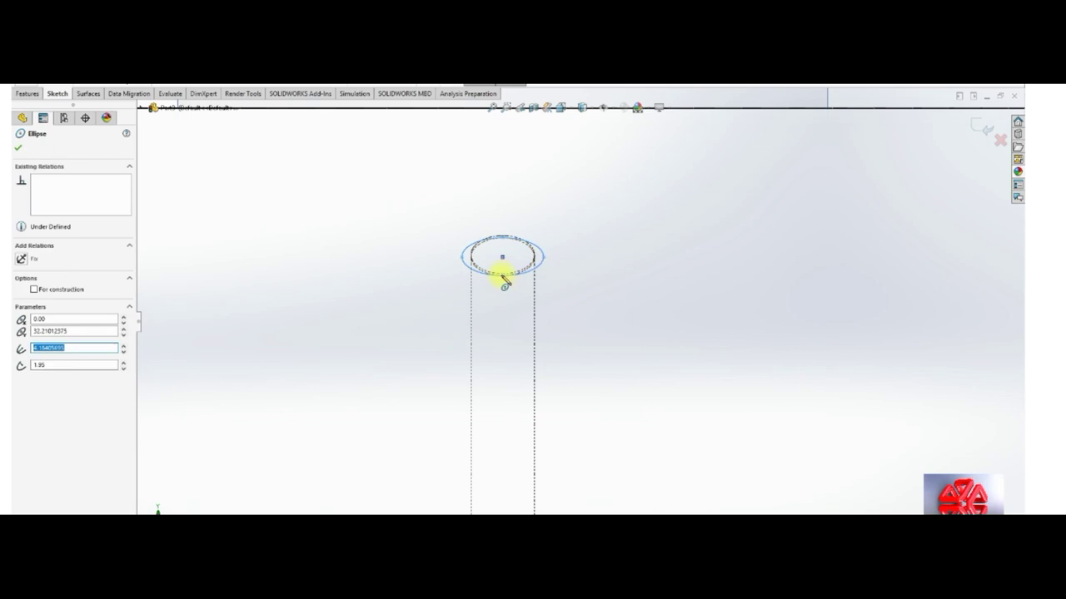
scroll(499, 275, "down", 3)
scroll(536, 292, "down", 2)
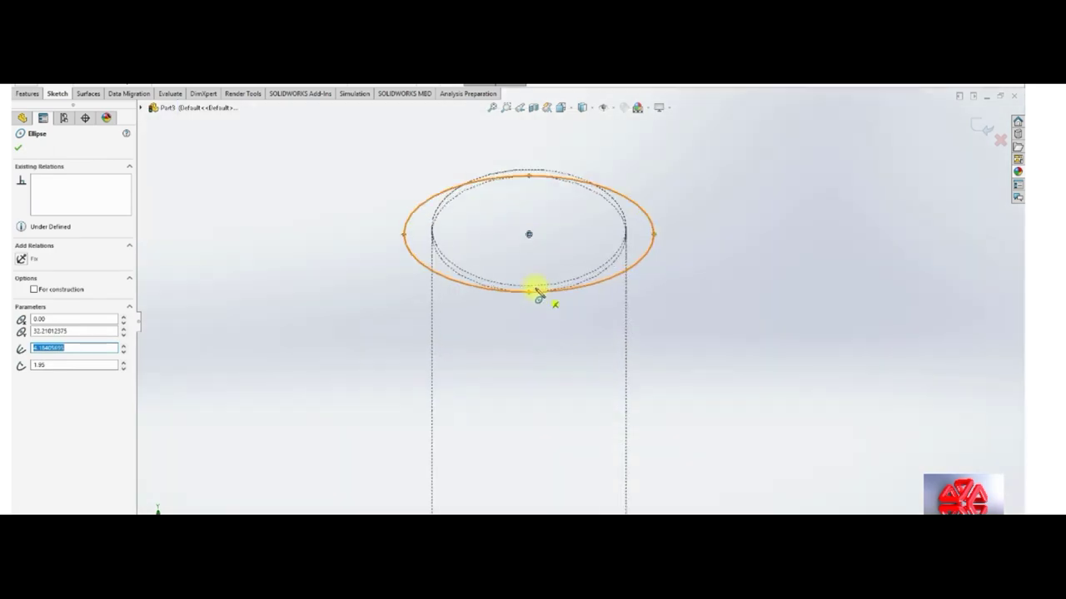
left_click(537, 293)
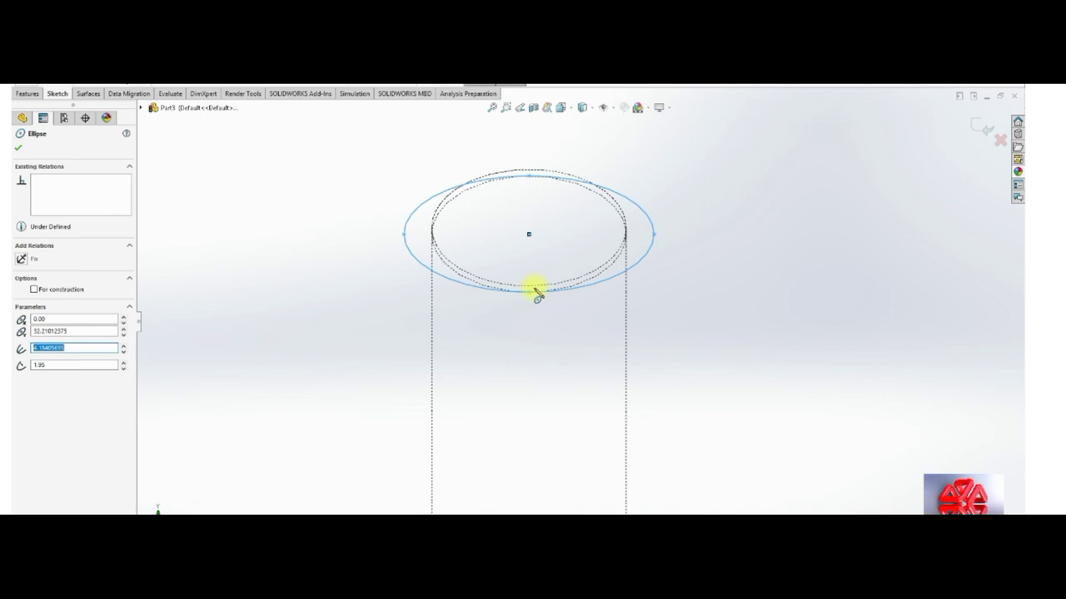
left_click(985, 129)
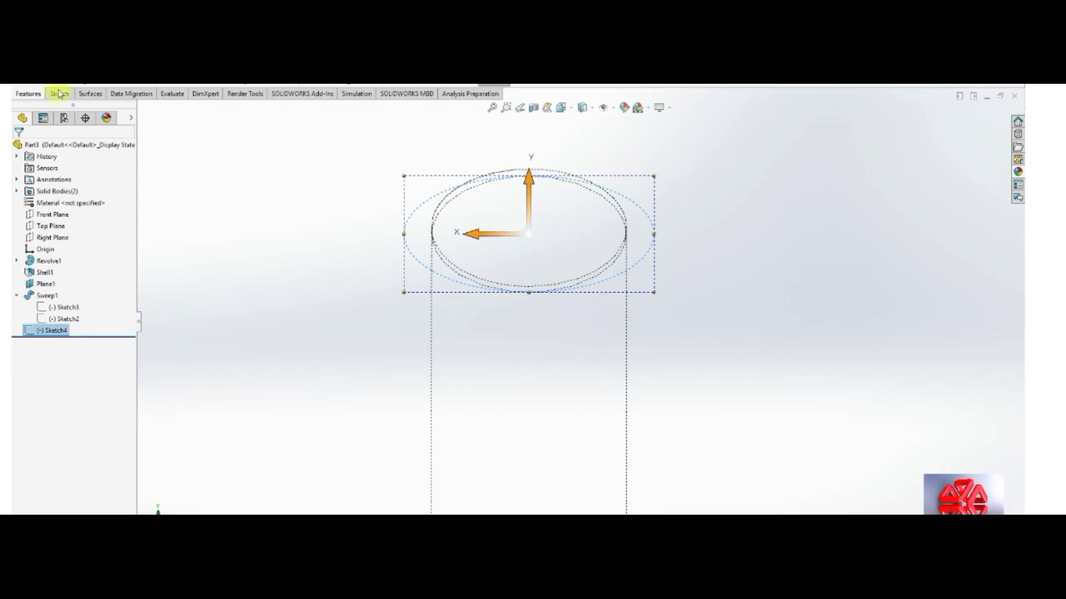
left_click(56, 94)
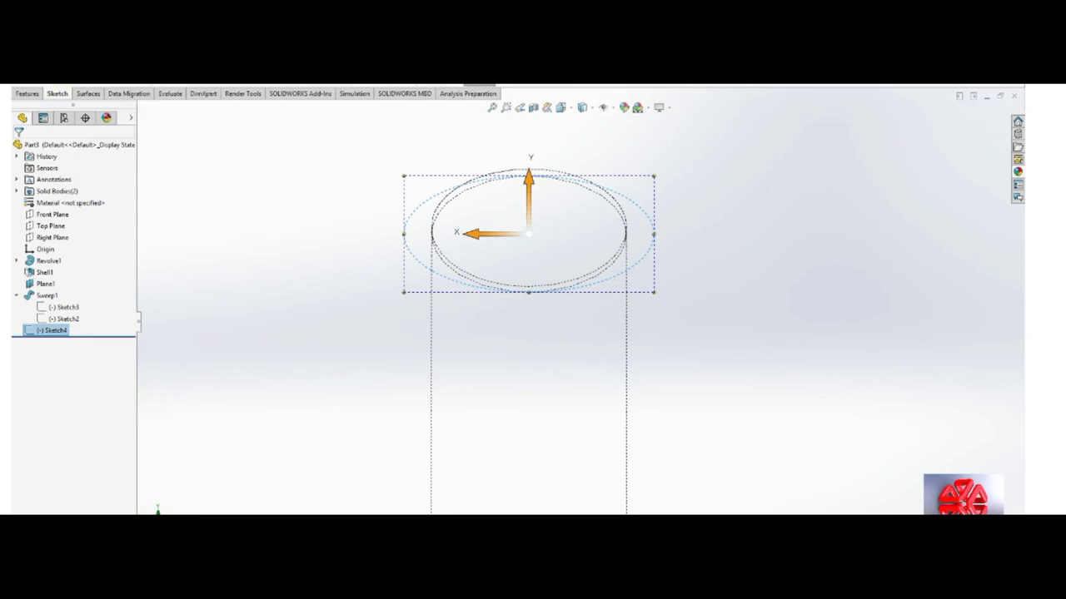
Draw a second, larger ellipse centred on the tube's bottom end.
scroll(541, 358, "up", 3)
scroll(595, 405, "up", 5)
scroll(602, 442, "down", 2)
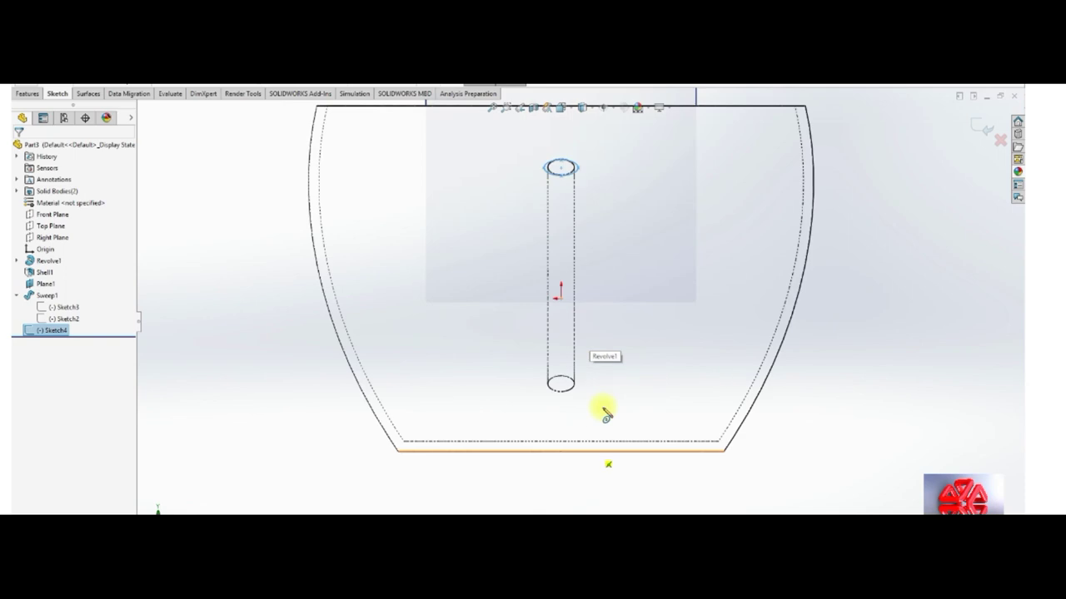
scroll(588, 392, "down", 2)
scroll(469, 343, "down", 2)
scroll(450, 320, "down", 1)
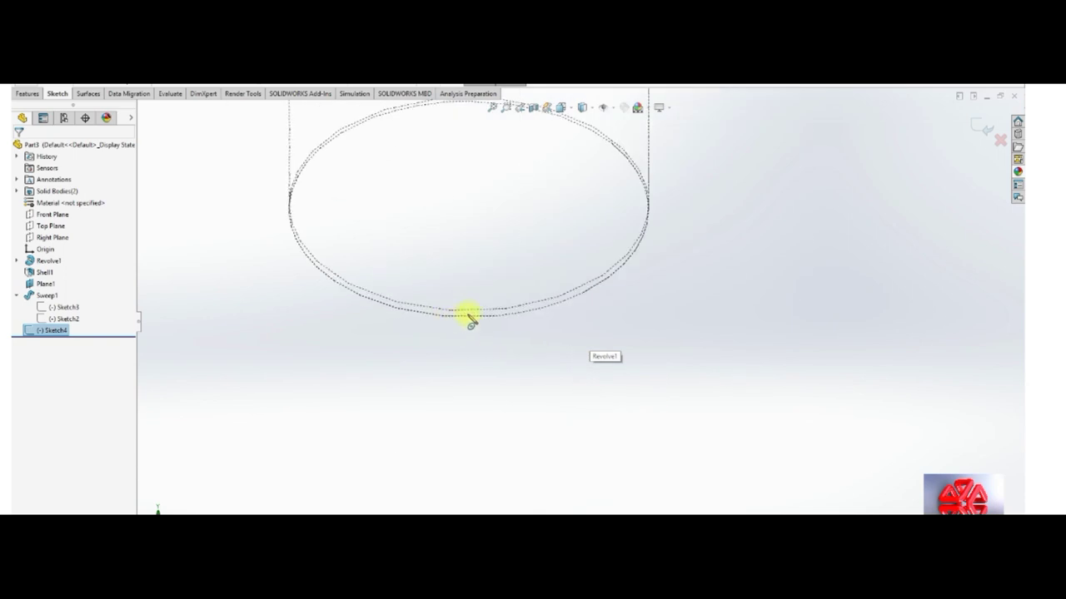
scroll(491, 204, "up", 2)
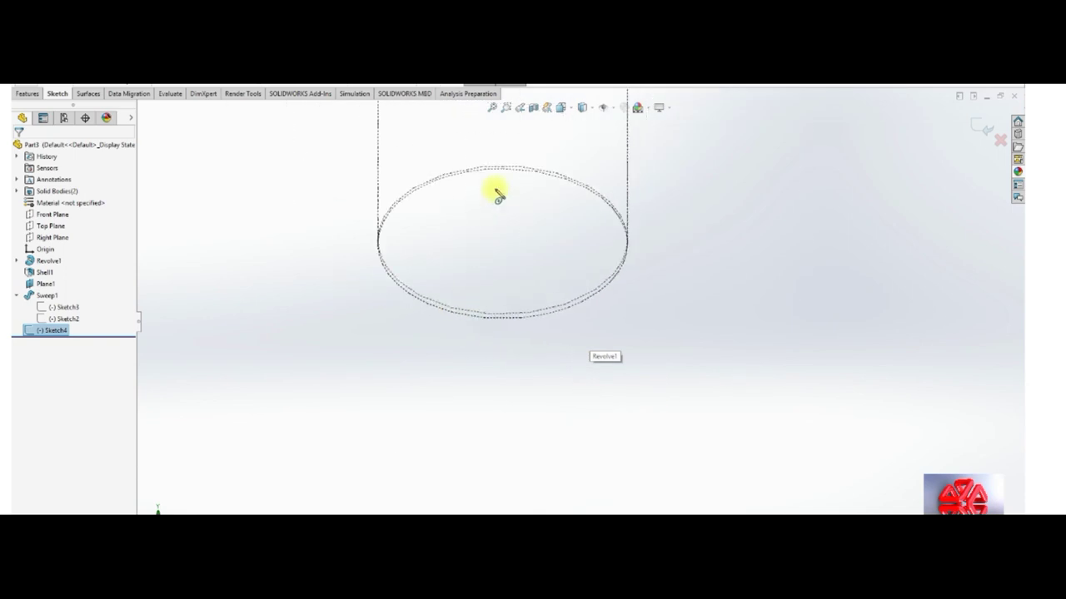
left_click(503, 241)
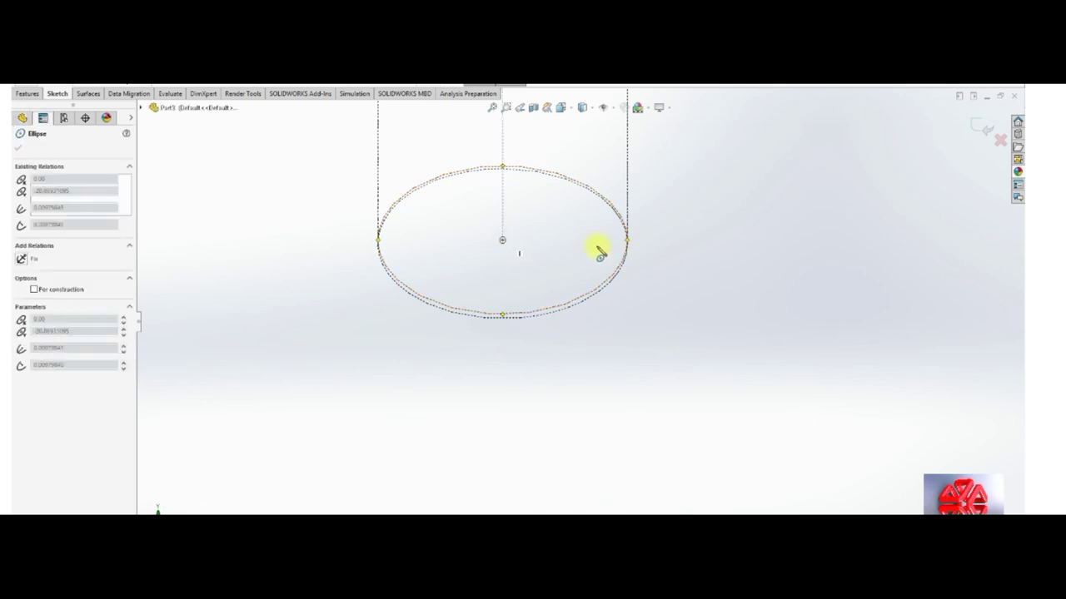
left_click(646, 242)
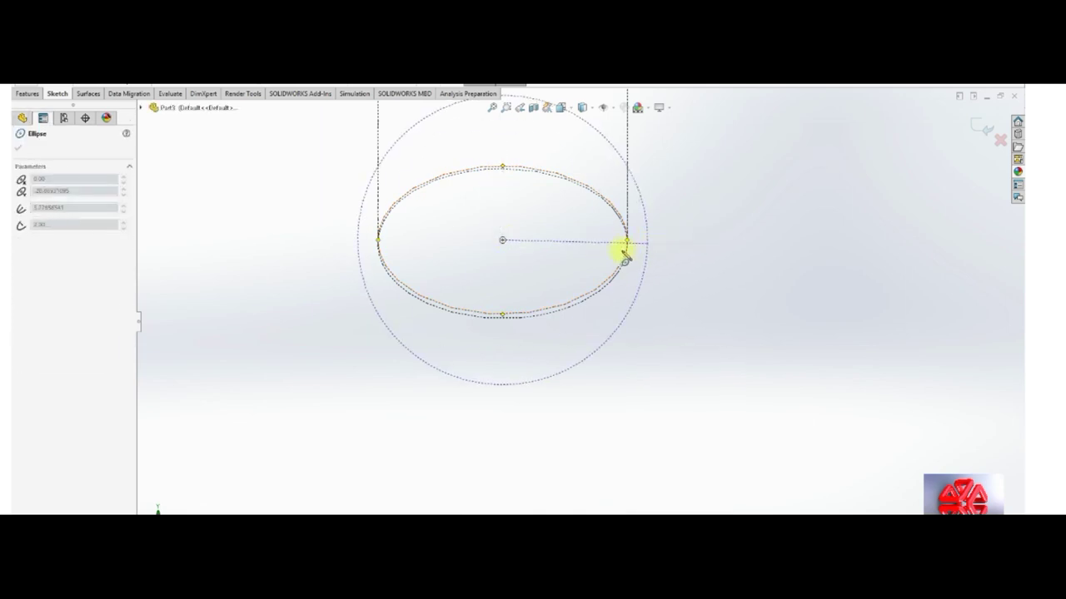
left_click(505, 320)
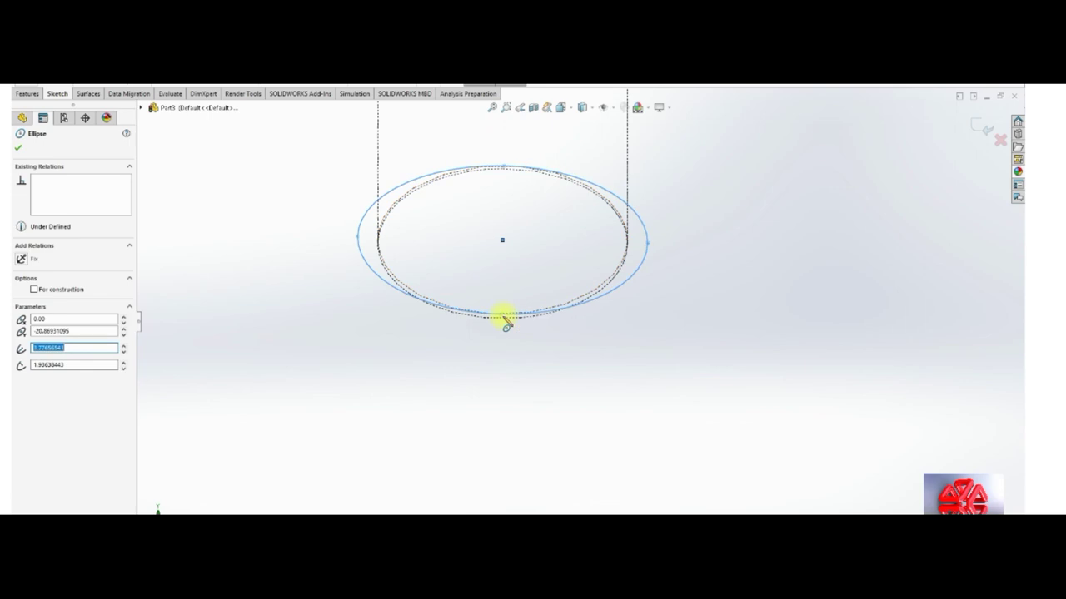
End the ellipse command and exit Sketch4.
right_click(505, 319)
left_click(533, 326)
scroll(549, 321, "up", 2)
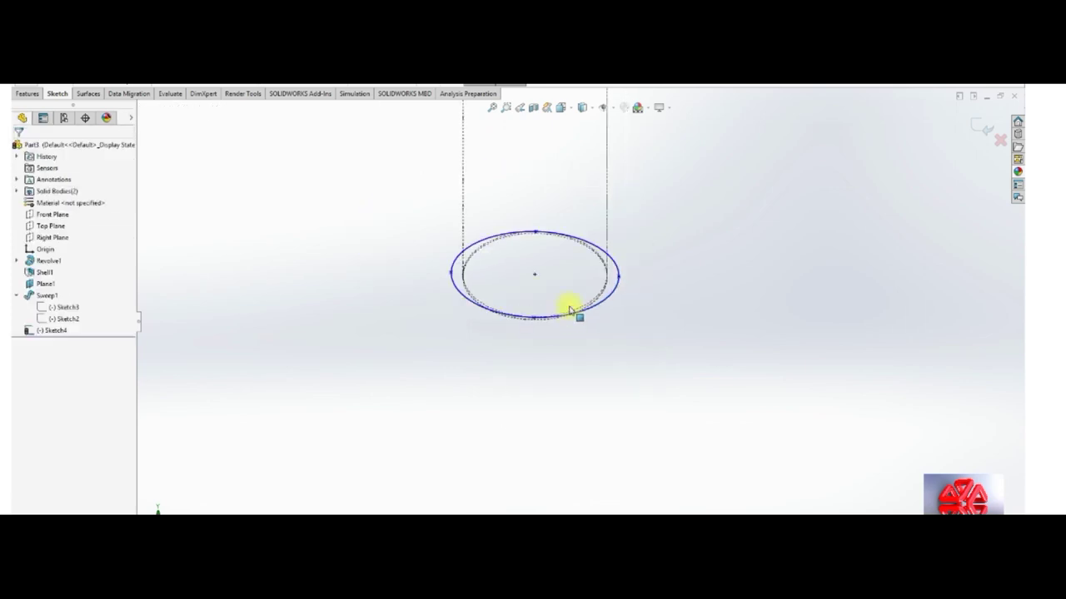
scroll(571, 308, "up", 2)
left_click(979, 128)
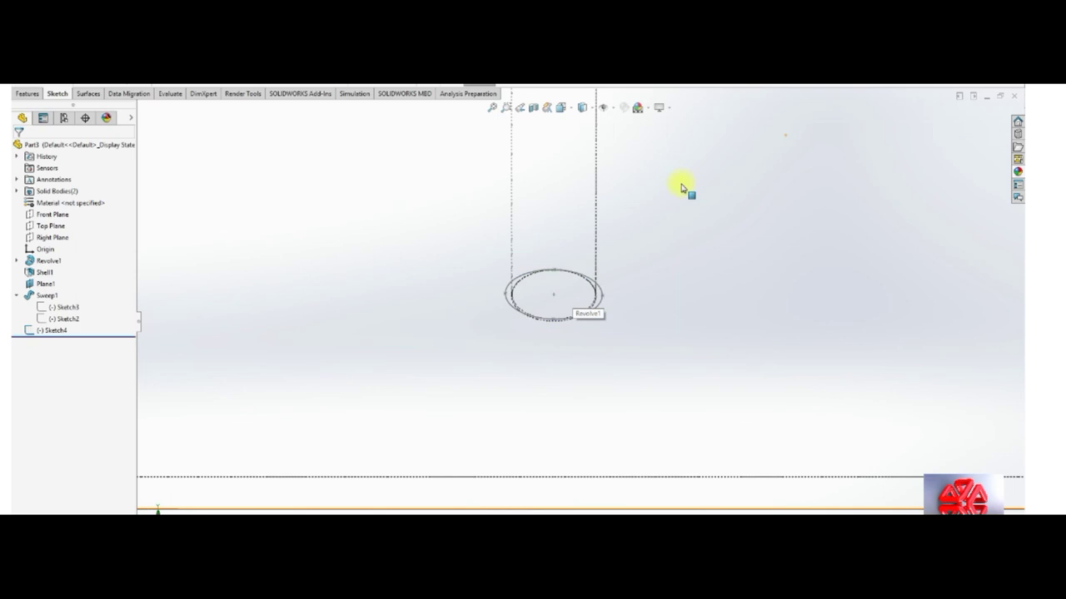
Switch to an isometric view with Shaded With Edges display.
key("space")
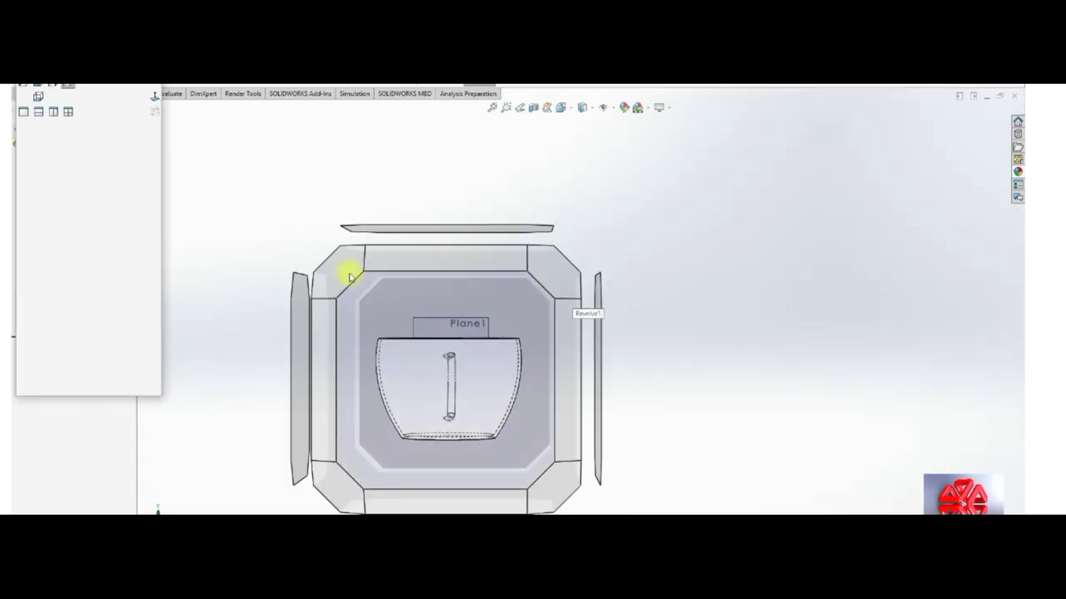
left_click(350, 277)
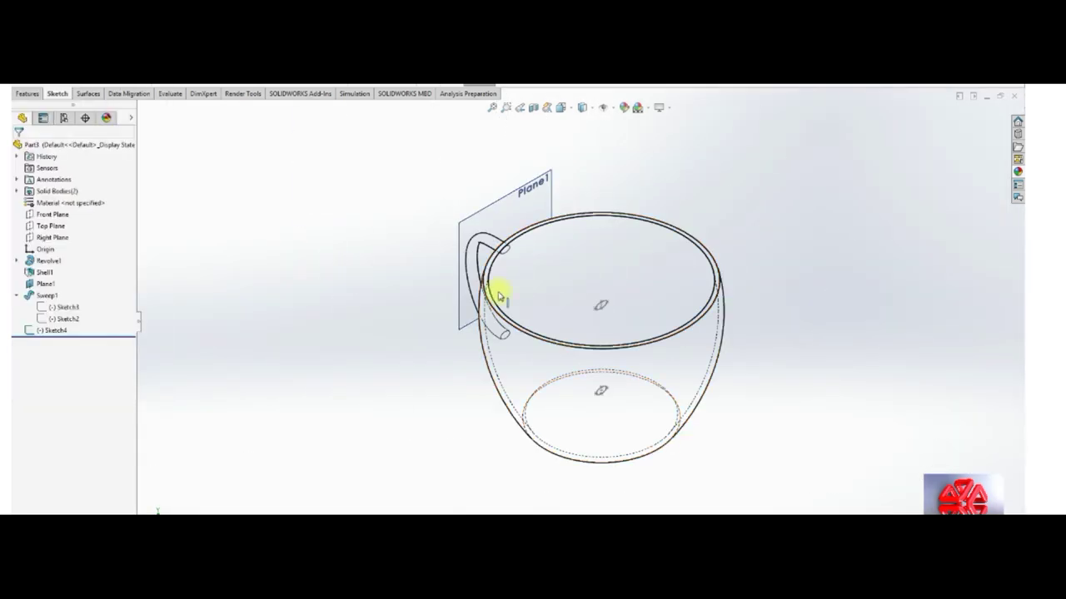
left_click(562, 108)
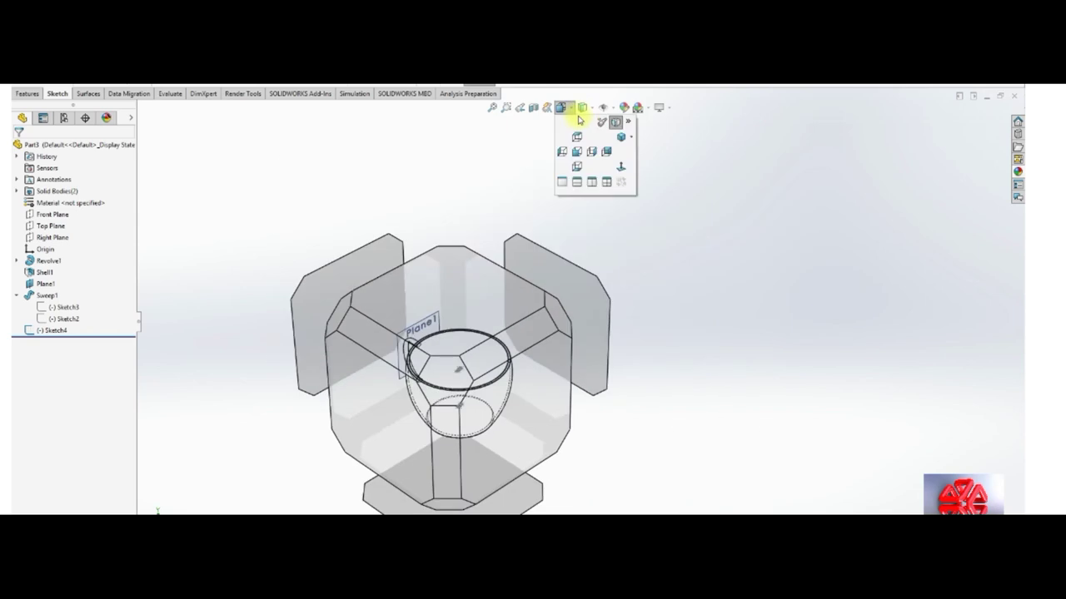
left_click(584, 108)
left_click(583, 122)
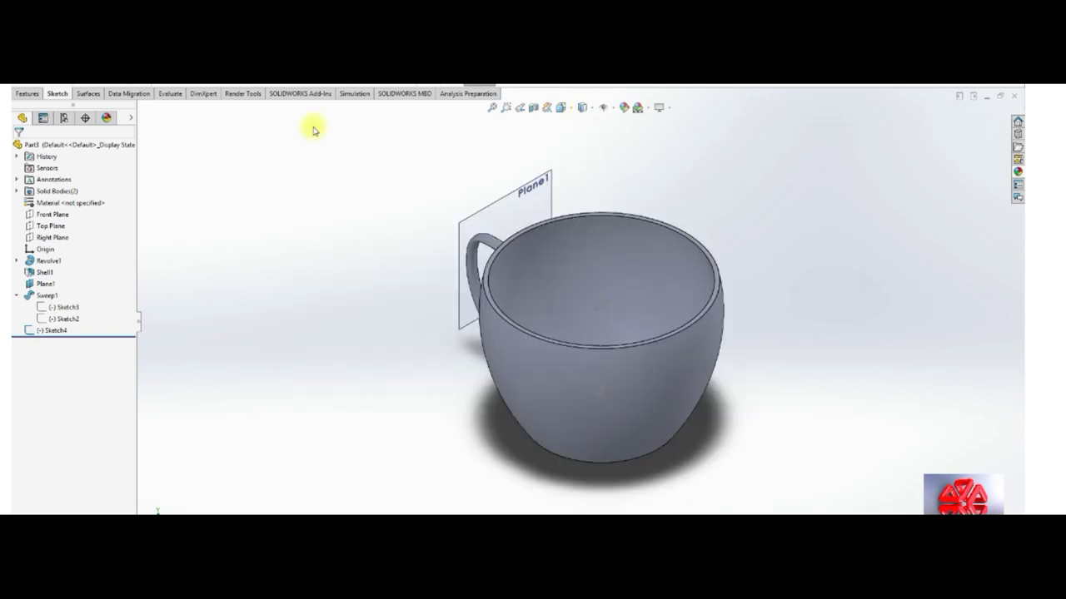
Set up a Split Line by Projection of Sketch4 onto the cup's outer face.
left_click(190, 84)
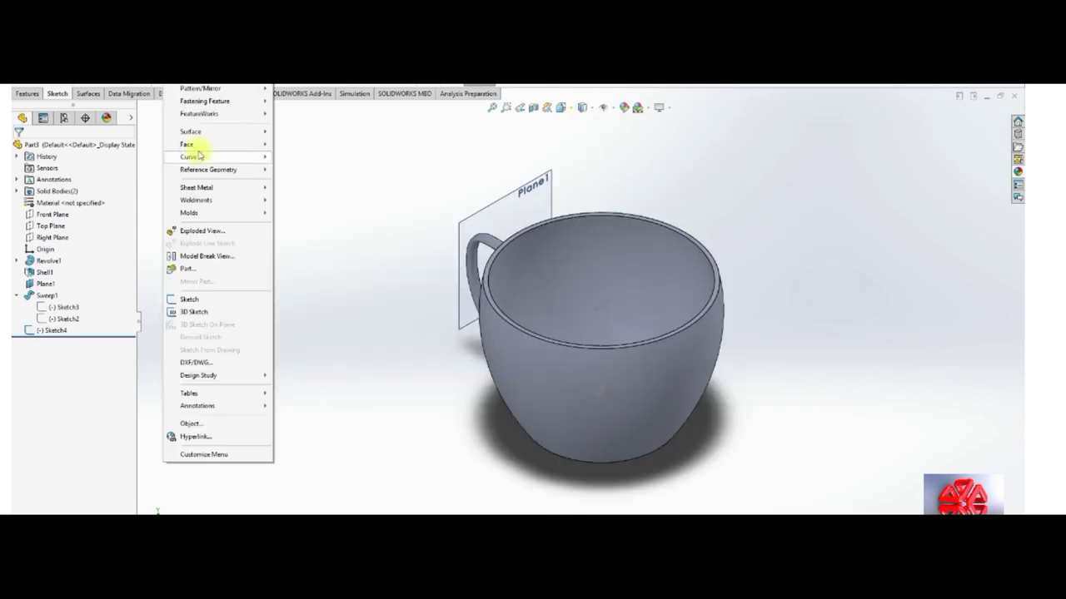
mouse_move(217, 156)
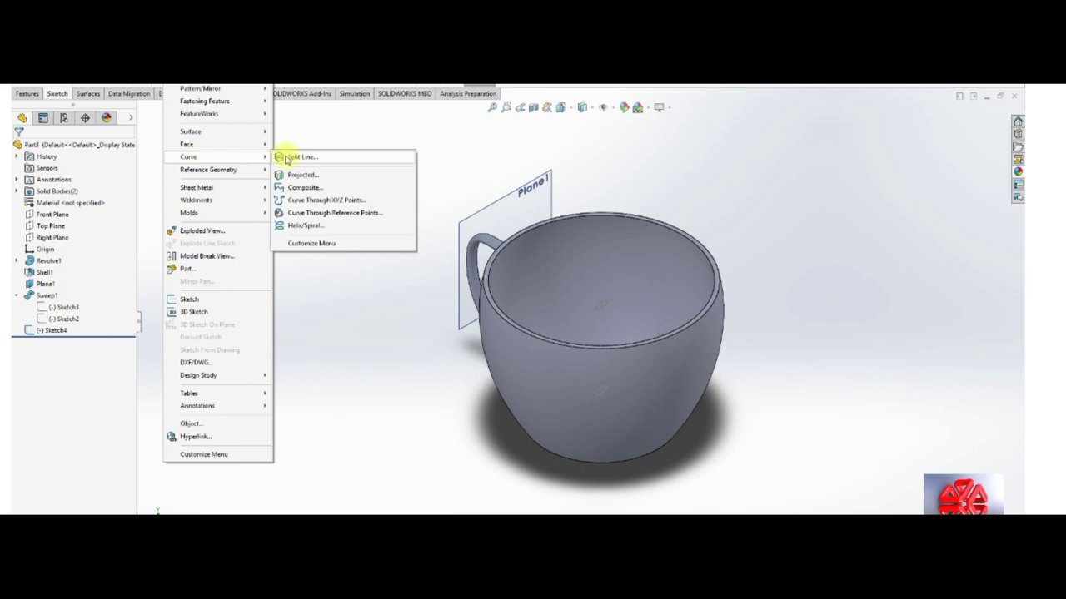
left_click(302, 157)
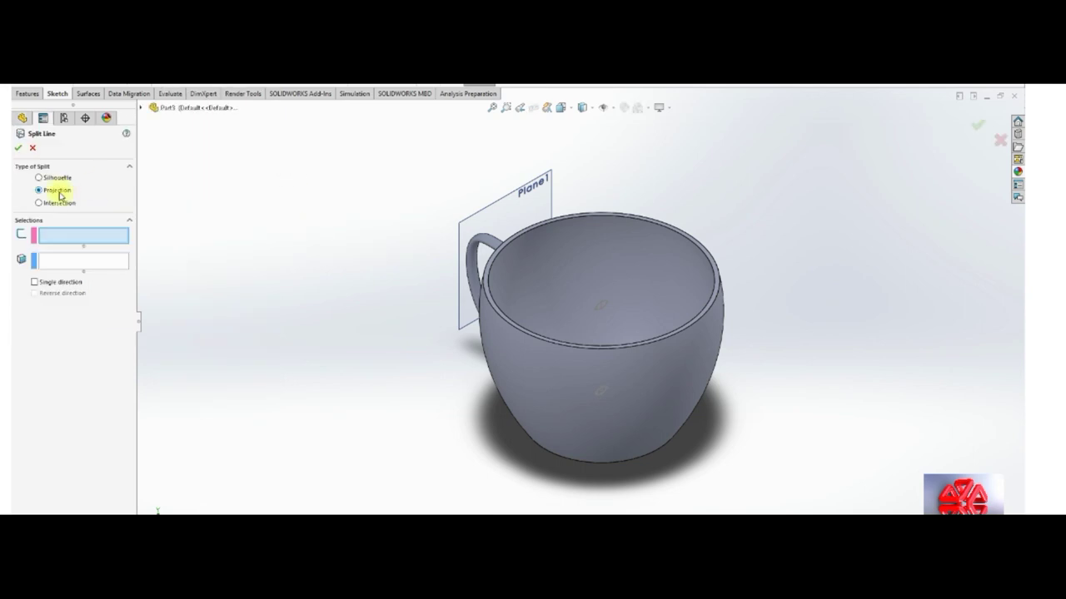
left_click(599, 305)
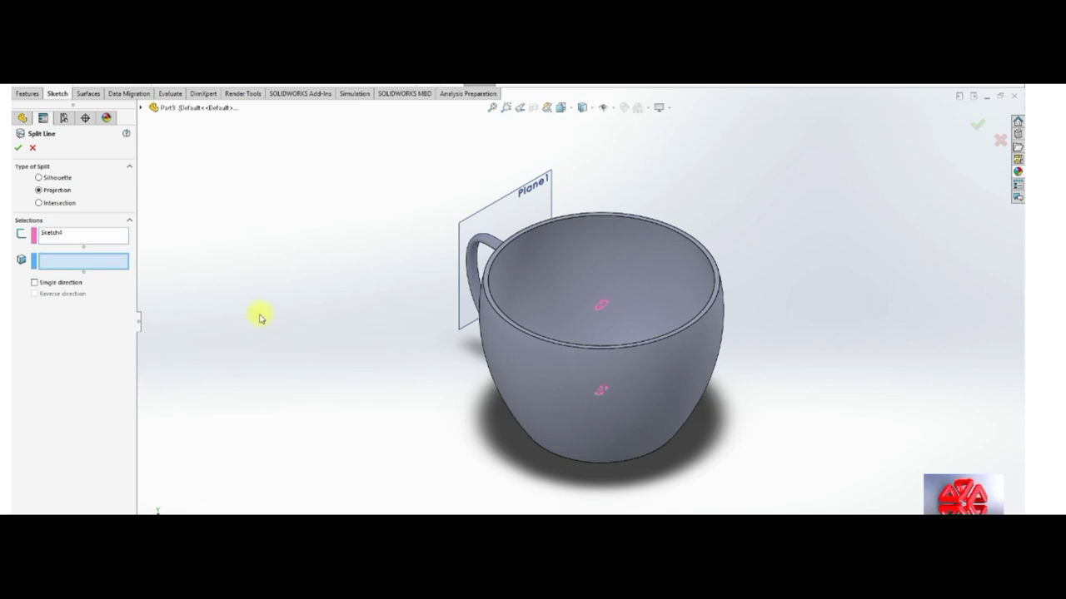
left_click(517, 345)
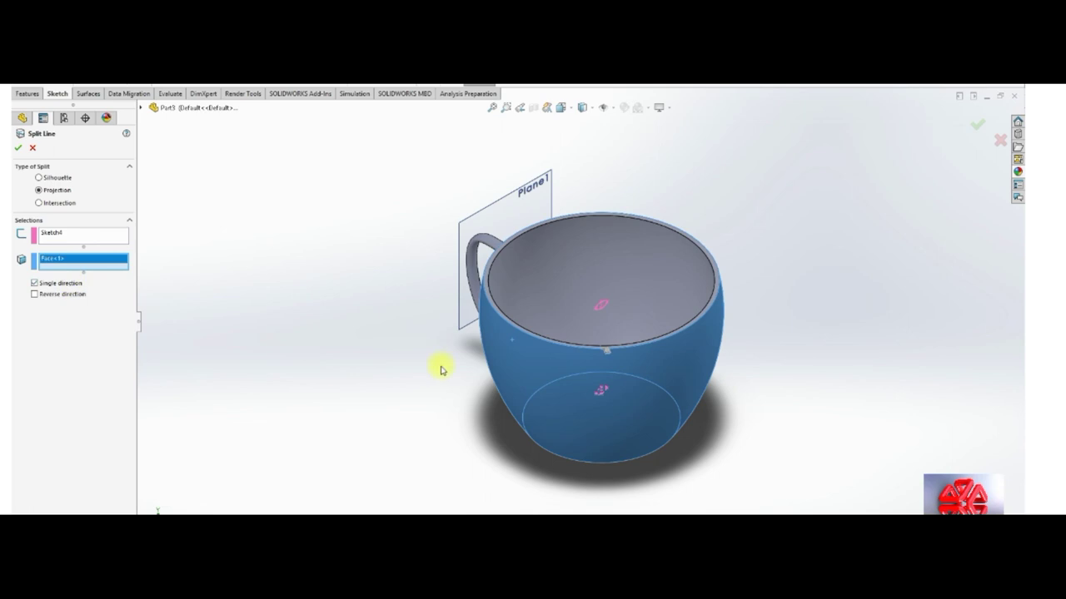
middle_click_drag(442, 370, 526, 444)
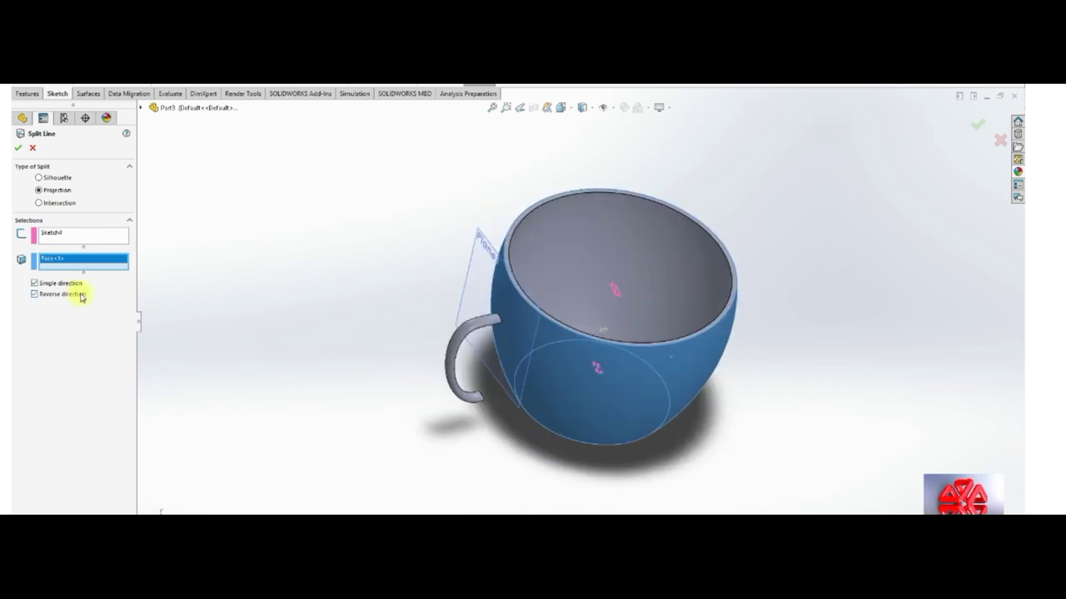
Confirm the Split Line projection onto the cup's outer face.
left_click(18, 150)
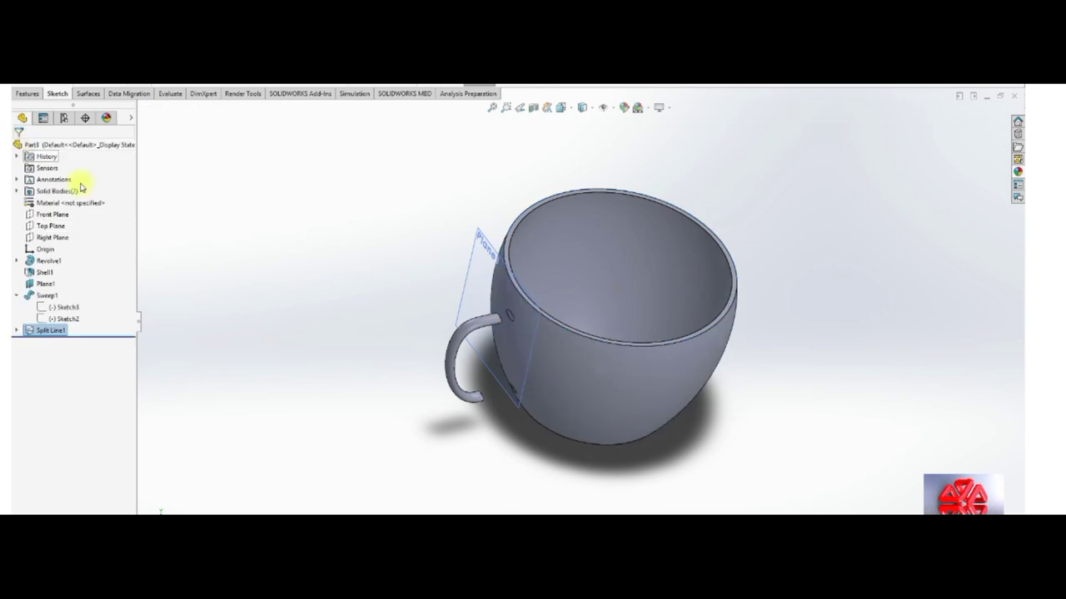
mouse_move(297, 299)
middle_mouse_down()
mouse_move(286, 231)
mouse_move(333, 280)
middle_mouse_up()
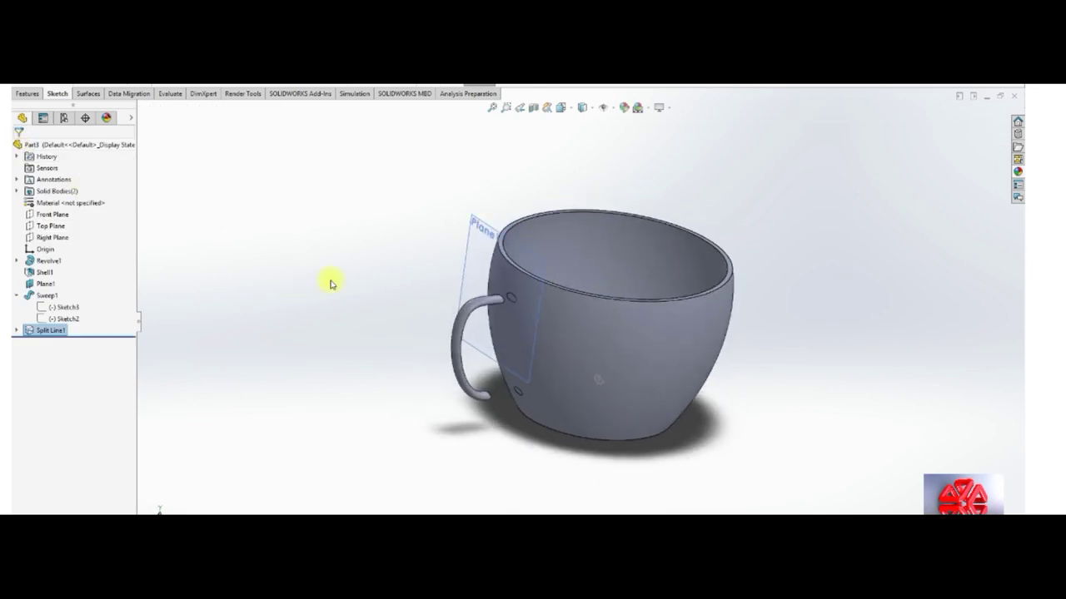
left_click(333, 280)
Loft between the handle's upper end and the upper oval patch, aligning the connector.
left_click(30, 94)
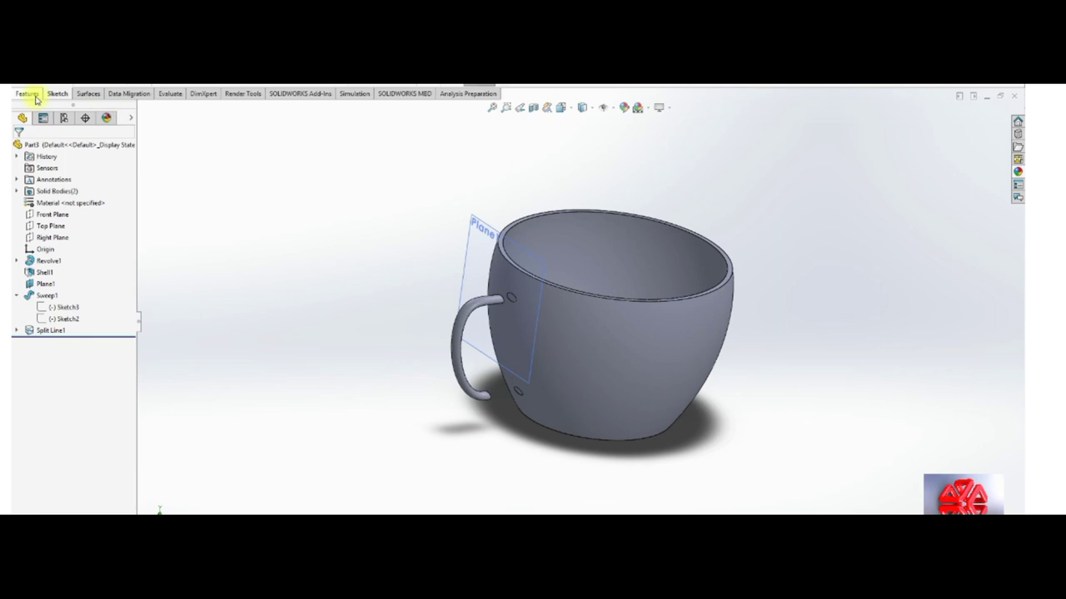
left_click(131, 89)
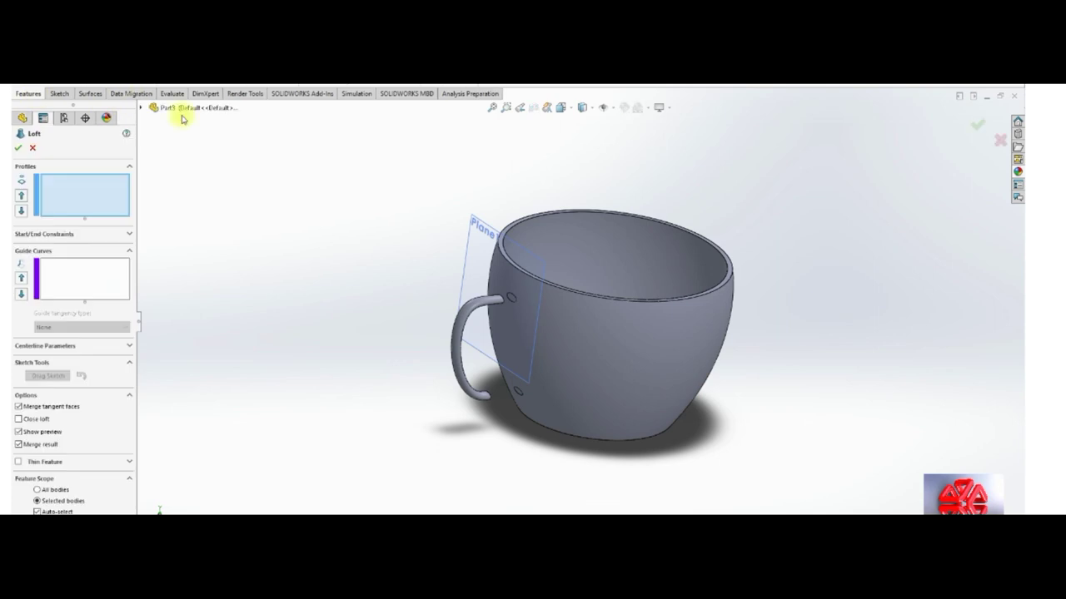
left_click(511, 300)
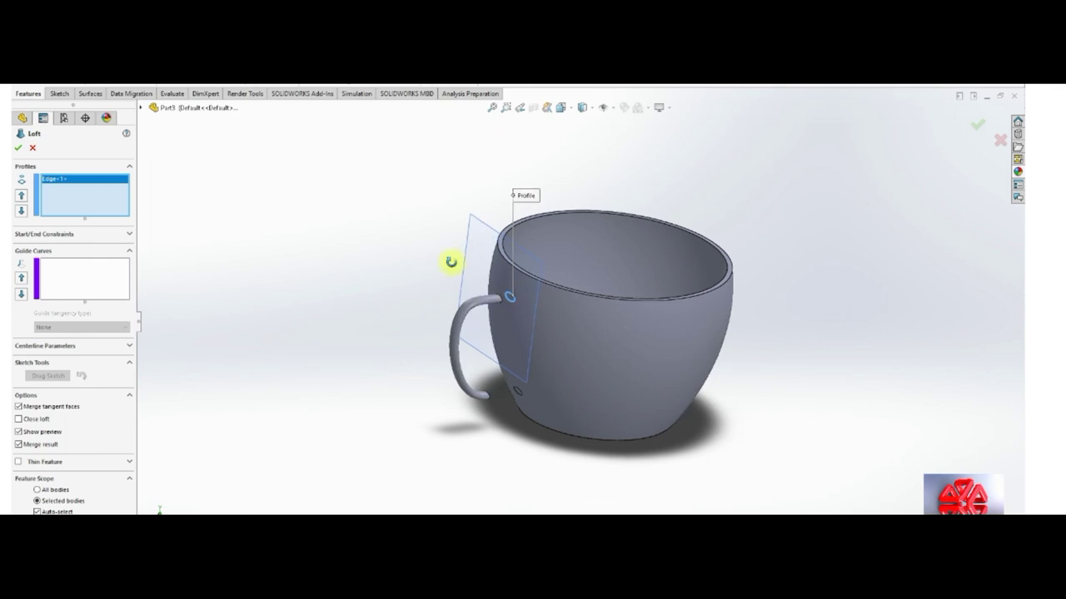
mouse_move(452, 261)
middle_mouse_down()
mouse_move(416, 264)
mouse_move(492, 297)
middle_mouse_up()
scroll(487, 301, "down", 5)
scroll(487, 301, "down", 2)
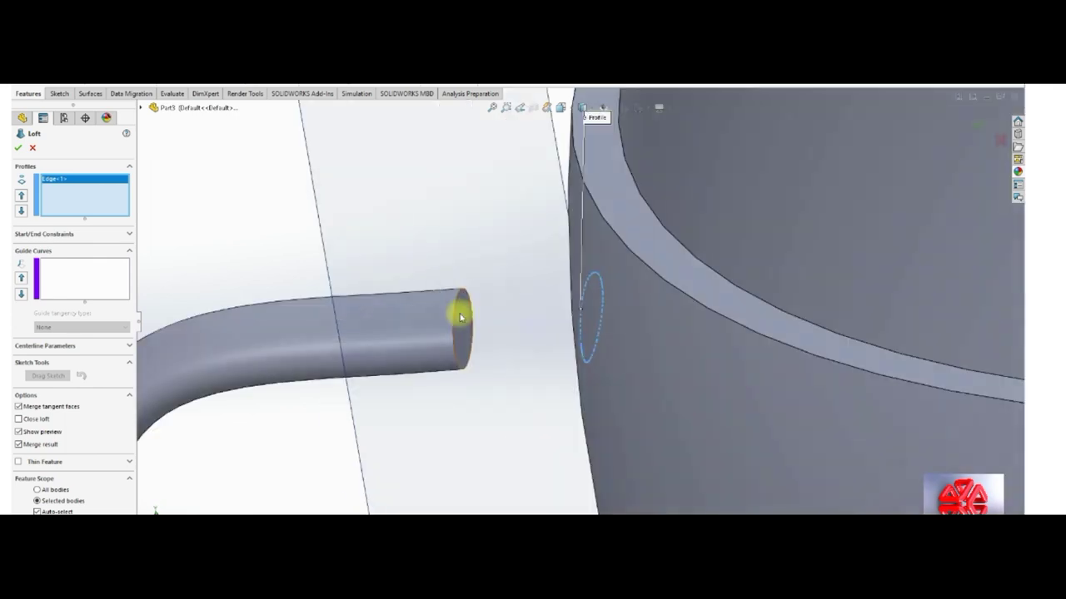
left_click(458, 308)
scroll(479, 308, "down", 3)
middle_click_drag(525, 310, 542, 333)
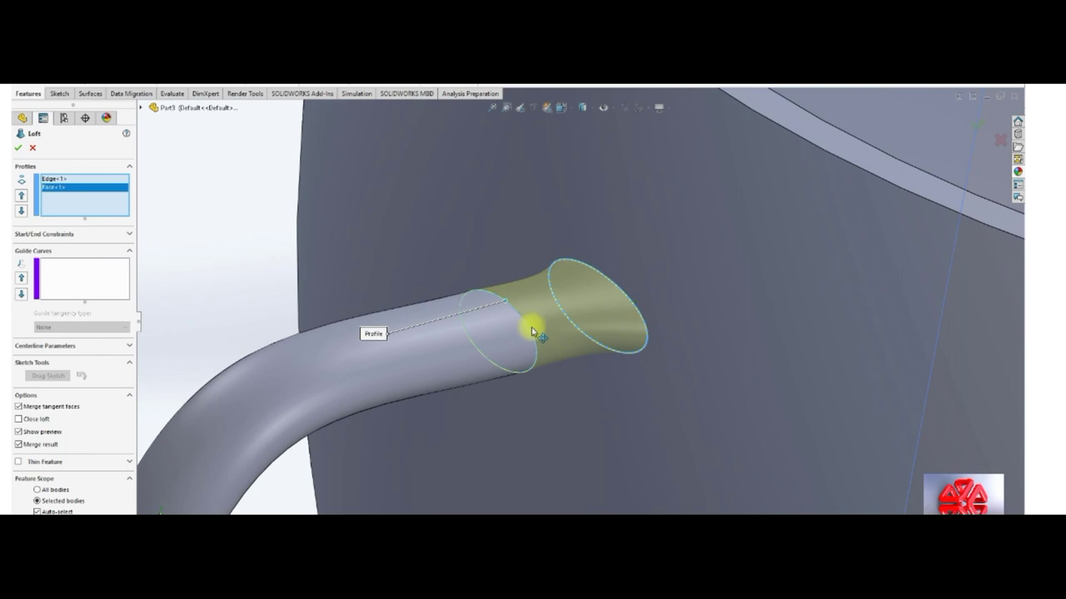
left_click_drag(524, 323, 534, 333)
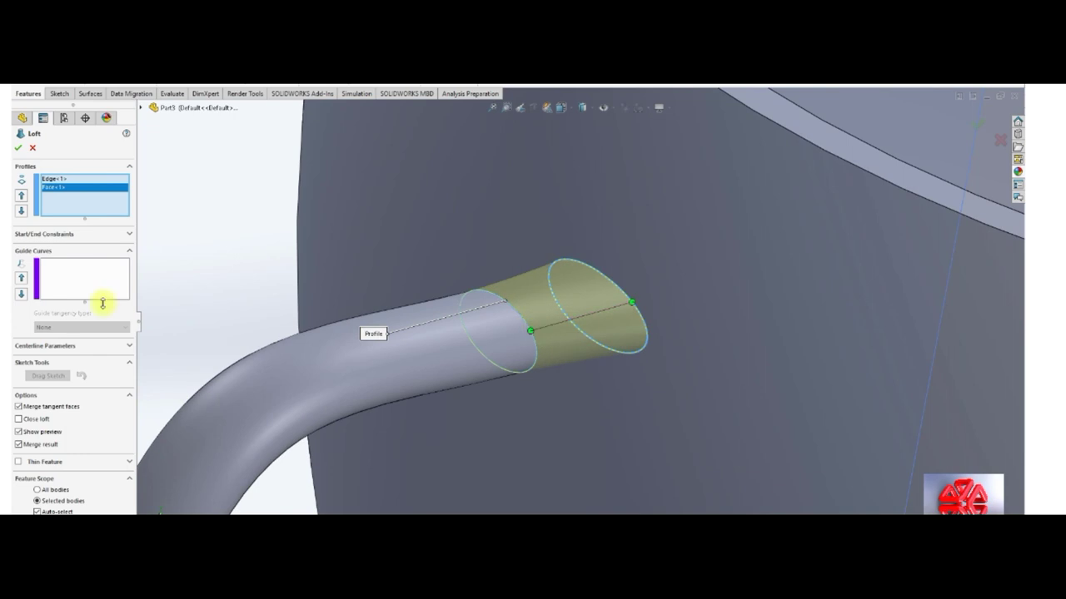
Try tangency and direction-vector start constraints, then leave the loft start at None.
left_click(129, 234)
left_click(76, 258)
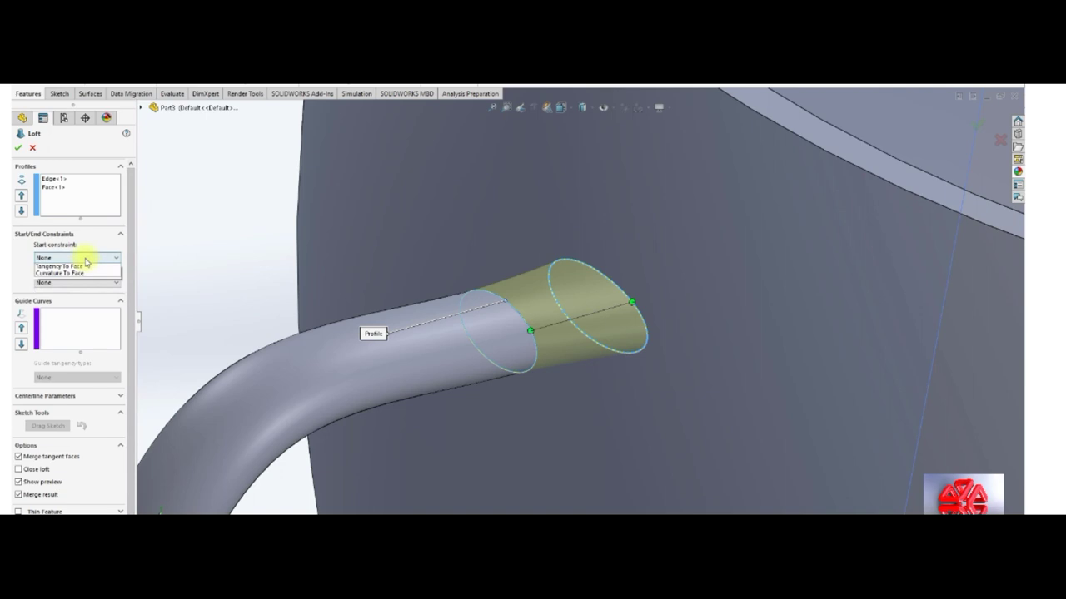
left_click(74, 282)
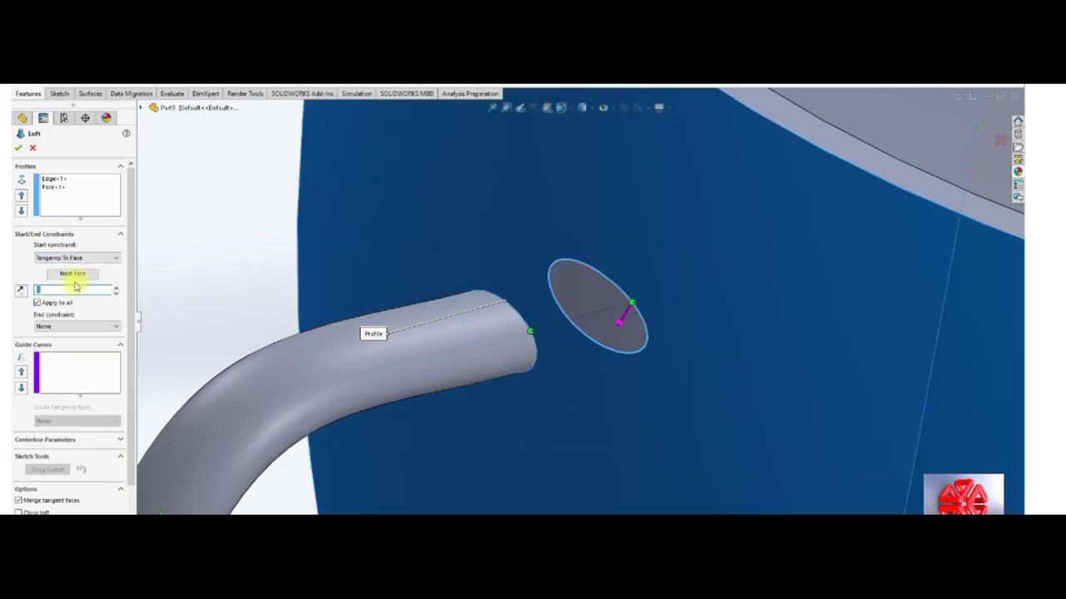
left_click(80, 276)
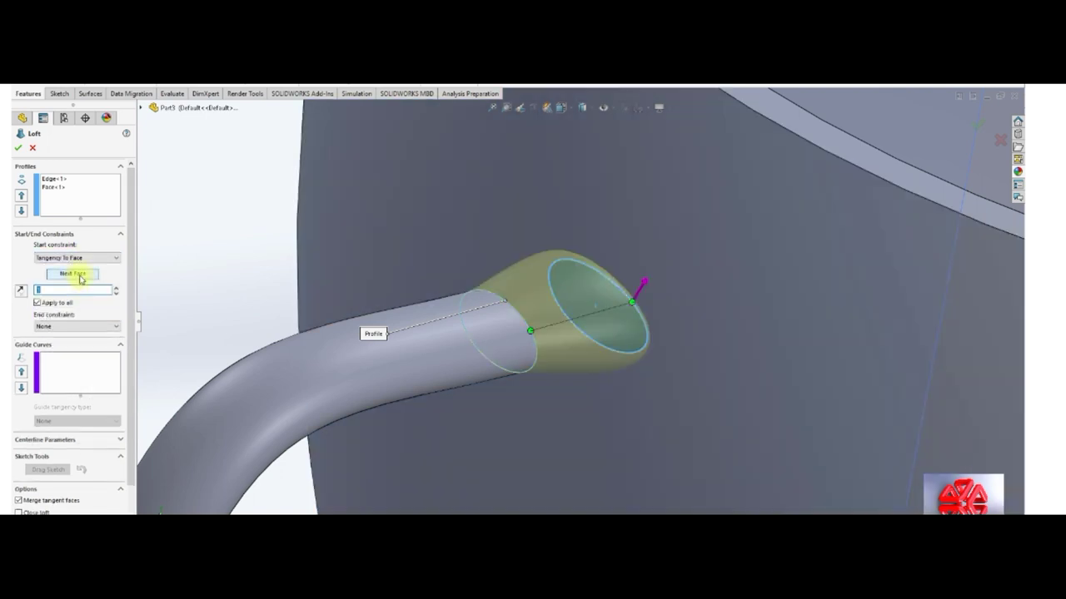
left_click(79, 258)
left_click(79, 274)
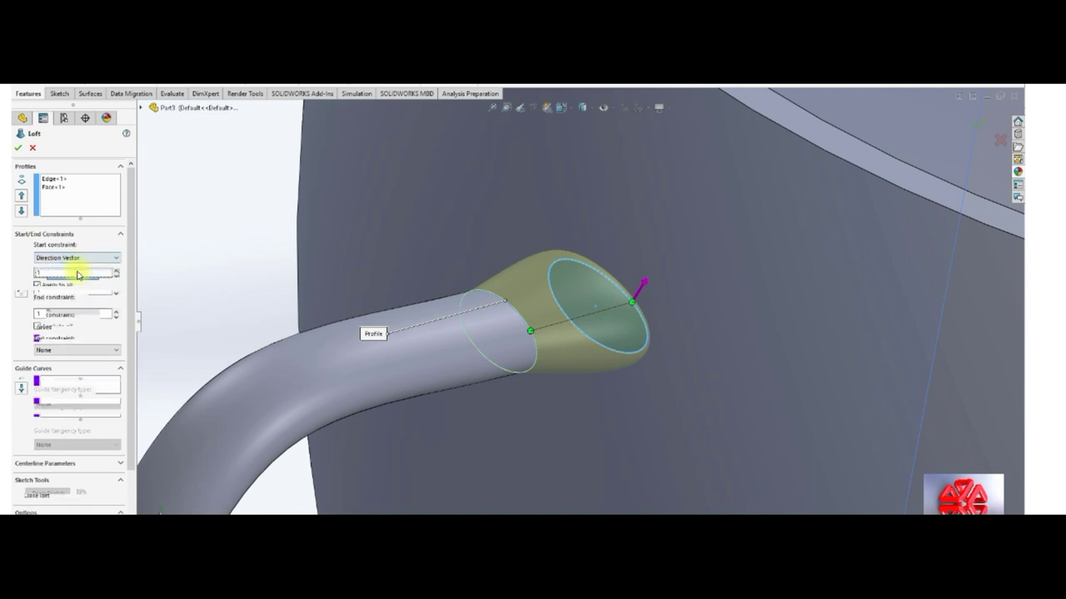
left_click(77, 258)
left_click(75, 267)
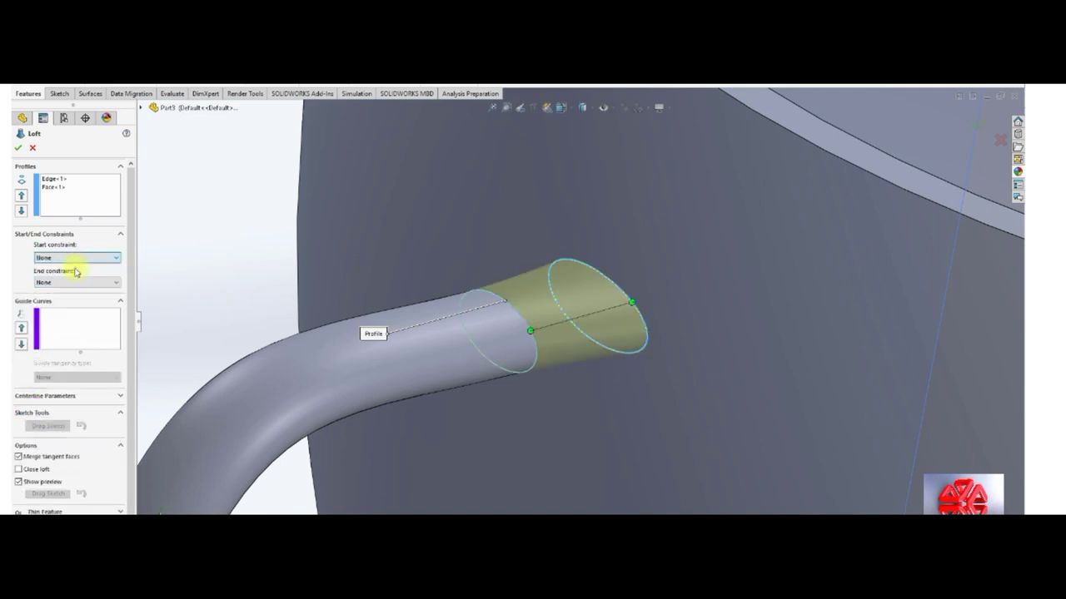
Set the loft end constraint to Tangency To Face and create Loft1.
left_click(75, 282)
left_click(67, 306)
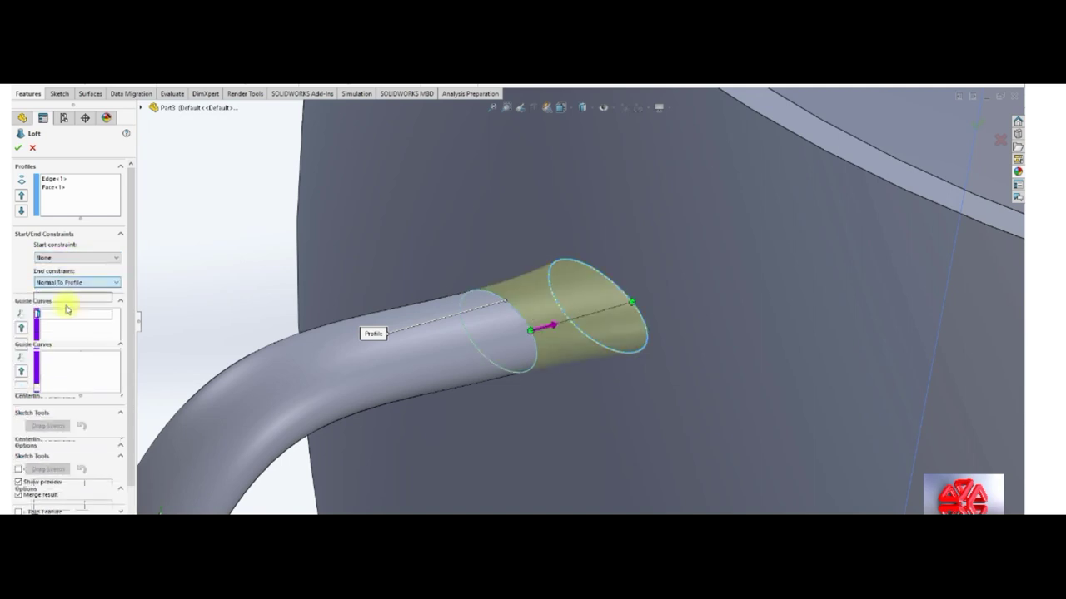
left_click(73, 282)
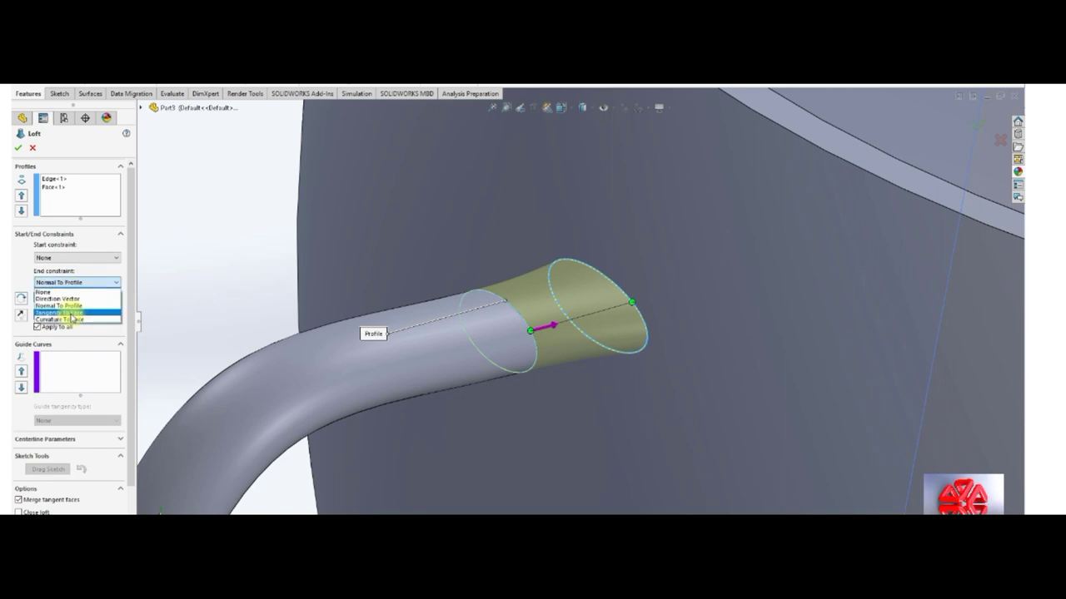
left_click(60, 312)
mouse_move(400, 331)
middle_mouse_down()
mouse_move(416, 334)
mouse_move(406, 308)
middle_mouse_up()
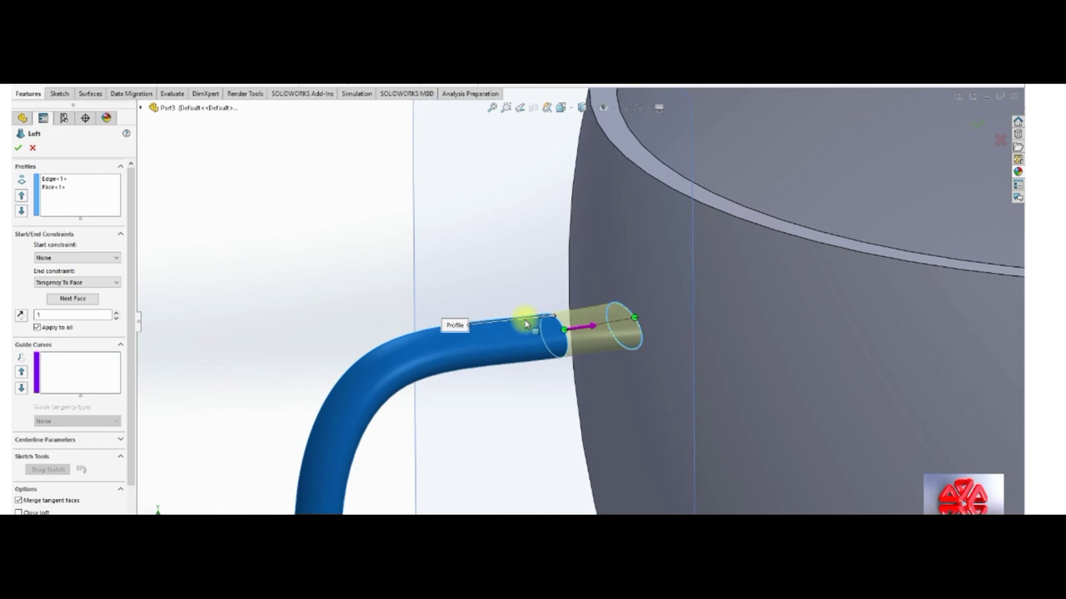
scroll(541, 320, "up", 2)
scroll(566, 329, "up", 4)
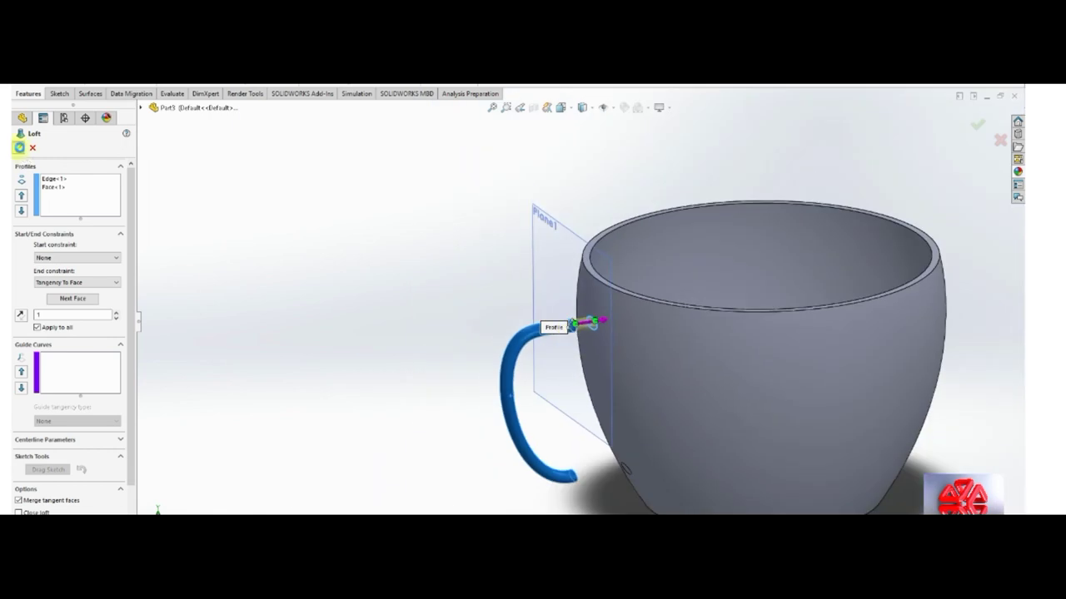
left_click(19, 148)
Repeat Loft between the lower oval patch and the handle's lower end.
scroll(614, 442, "down", 5)
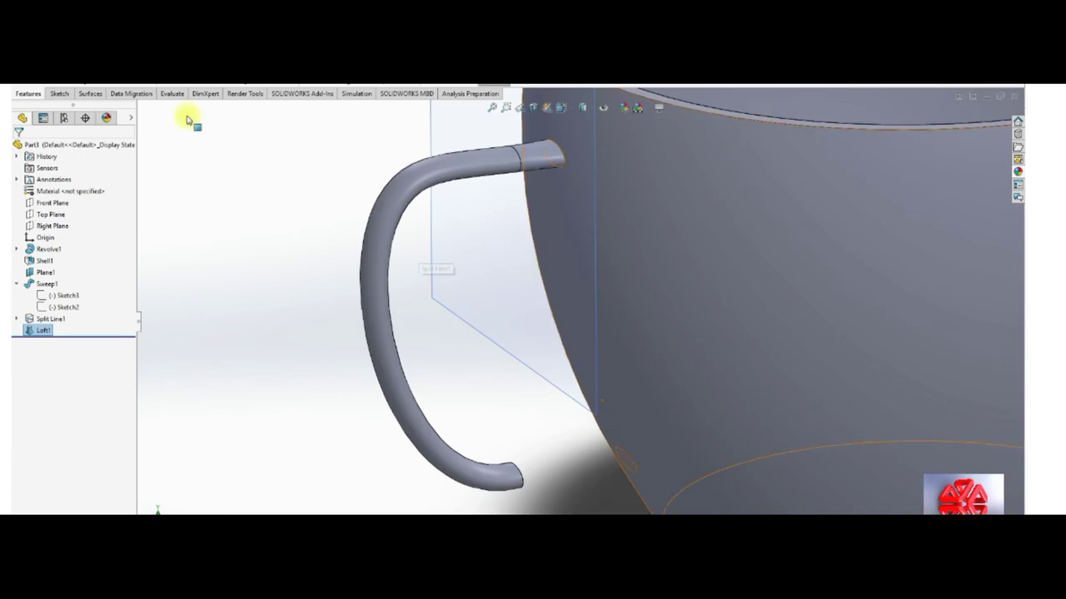
key("Return")
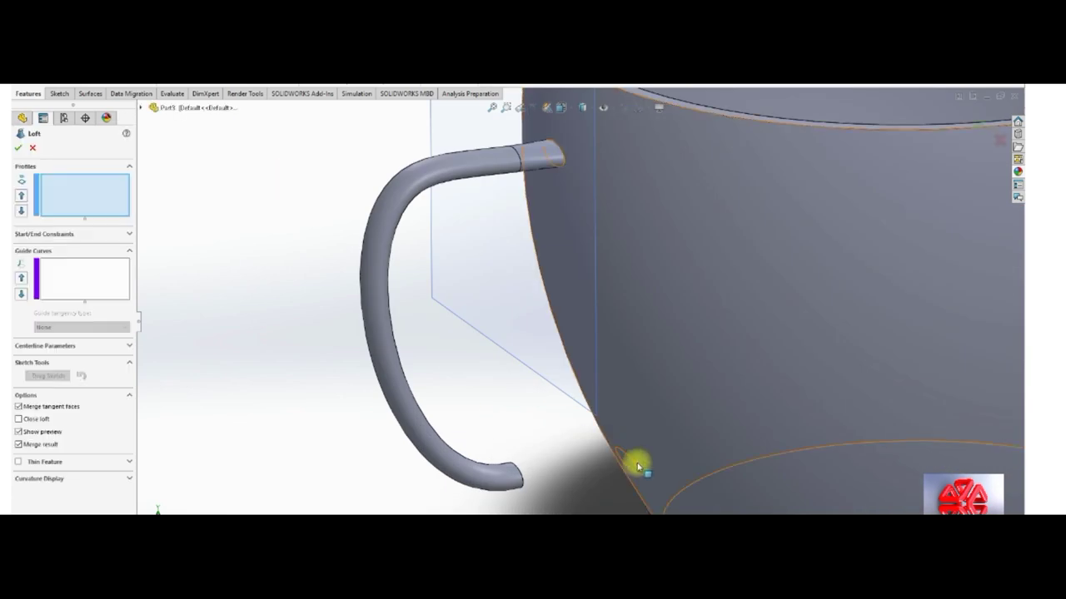
left_click(635, 470)
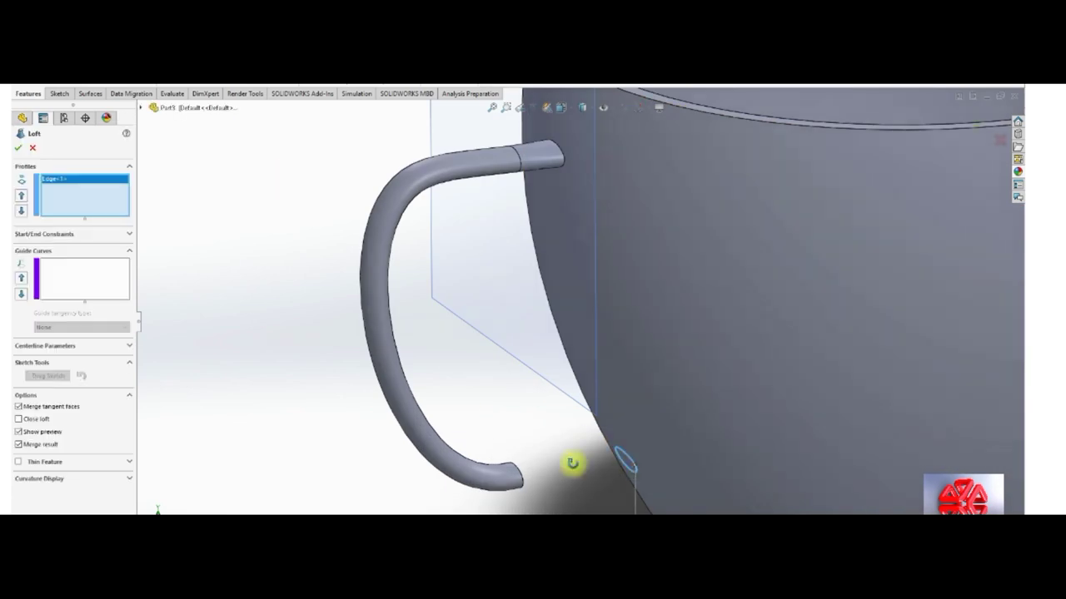
middle_click_drag(571, 463, 515, 483)
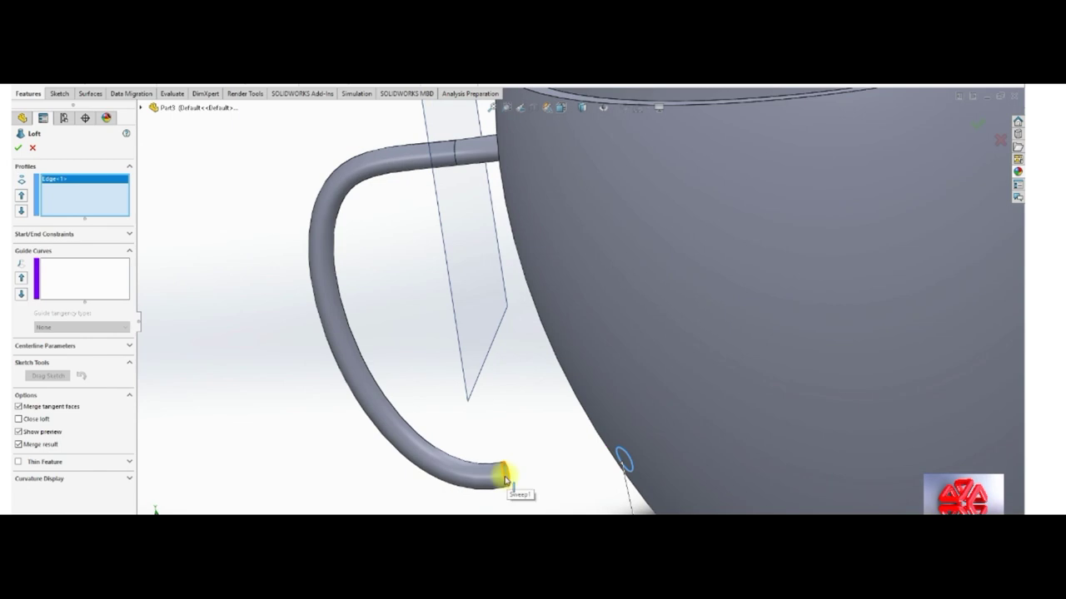
left_click(504, 481)
mouse_move(506, 483)
middle_mouse_down()
mouse_move(618, 505)
mouse_move(524, 488)
middle_mouse_up()
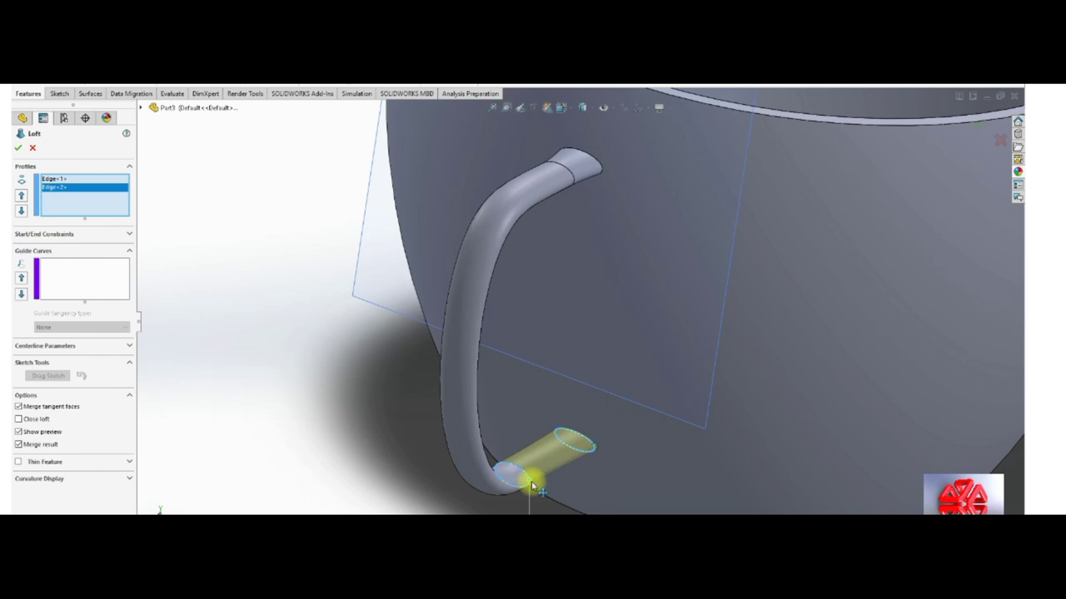
Try tangency on both loft ends, then set the start constraint to None.
left_click(91, 236)
left_click(75, 261)
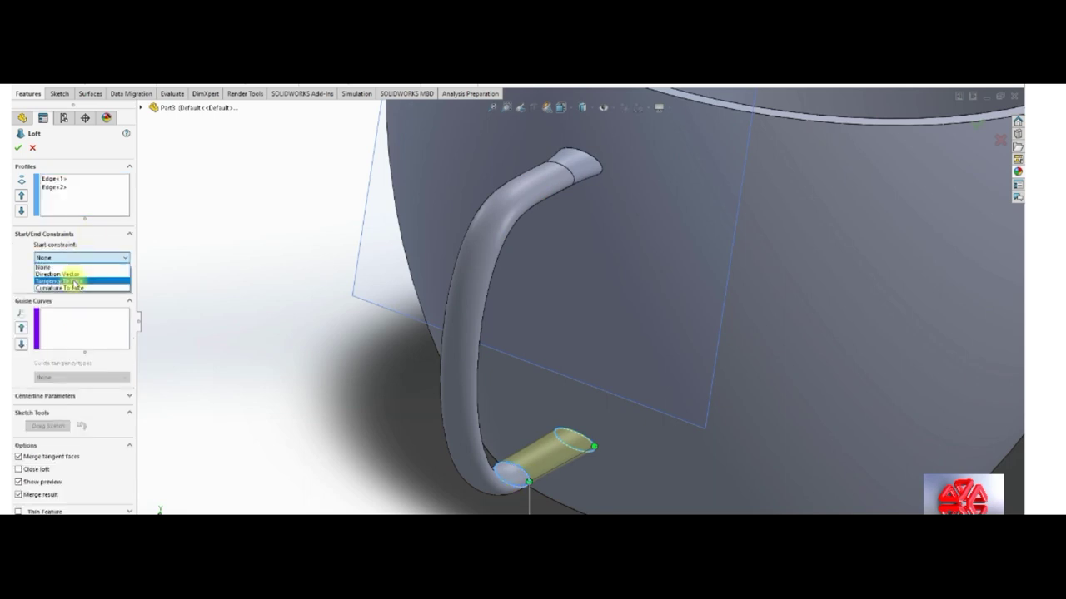
left_click(74, 281)
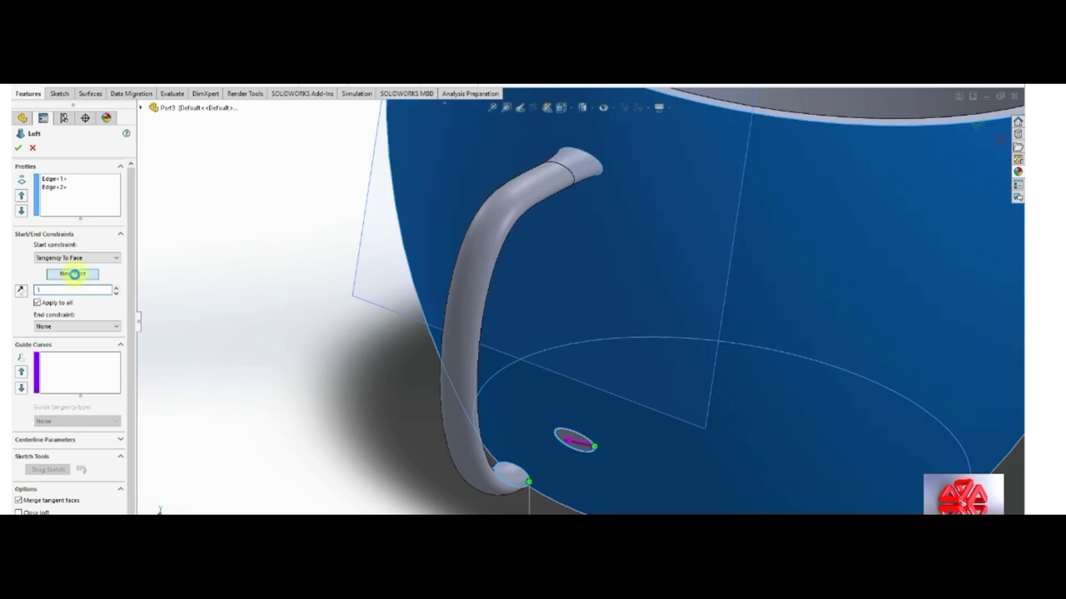
left_click(75, 275)
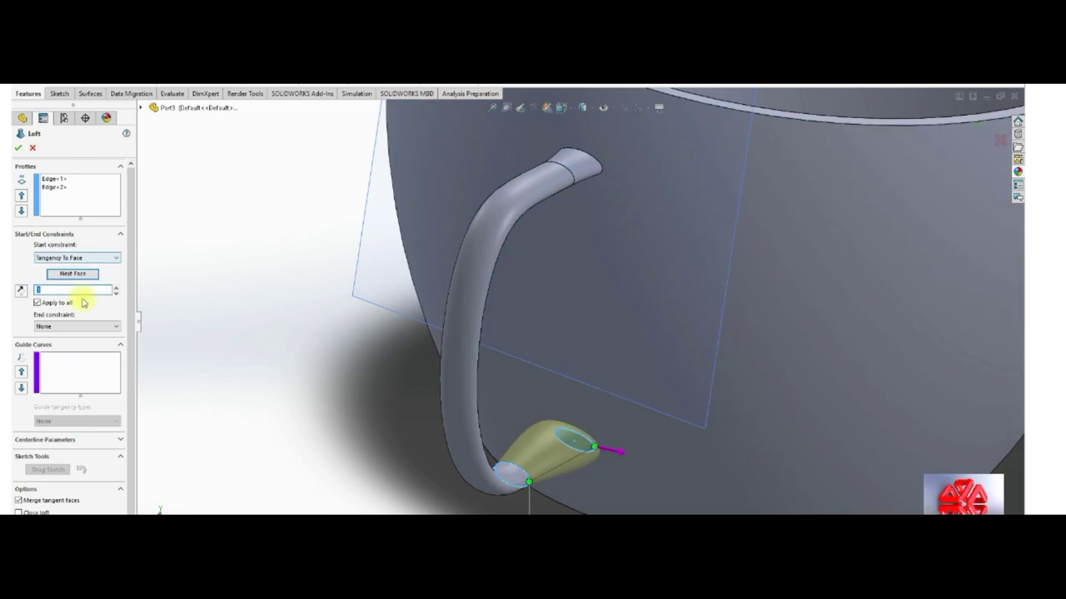
left_click(79, 325)
left_click(78, 350)
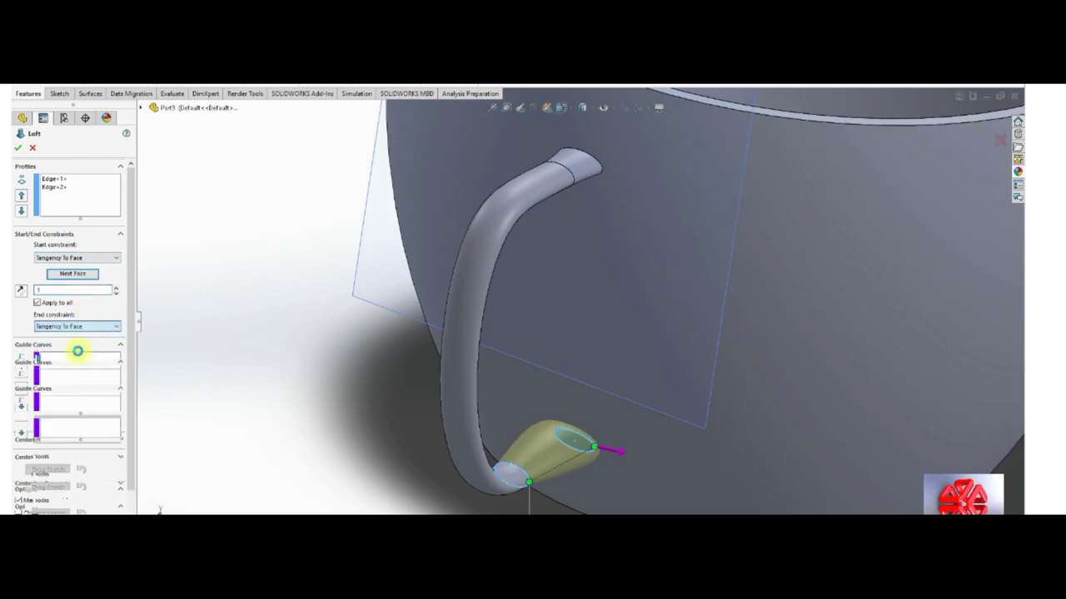
left_click(72, 341)
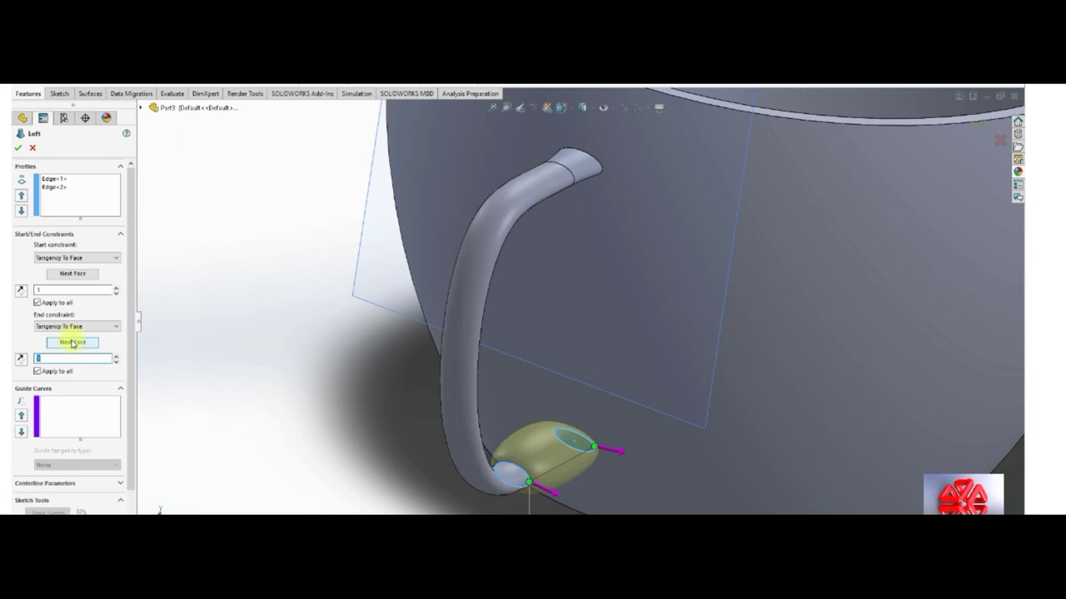
left_click(88, 274)
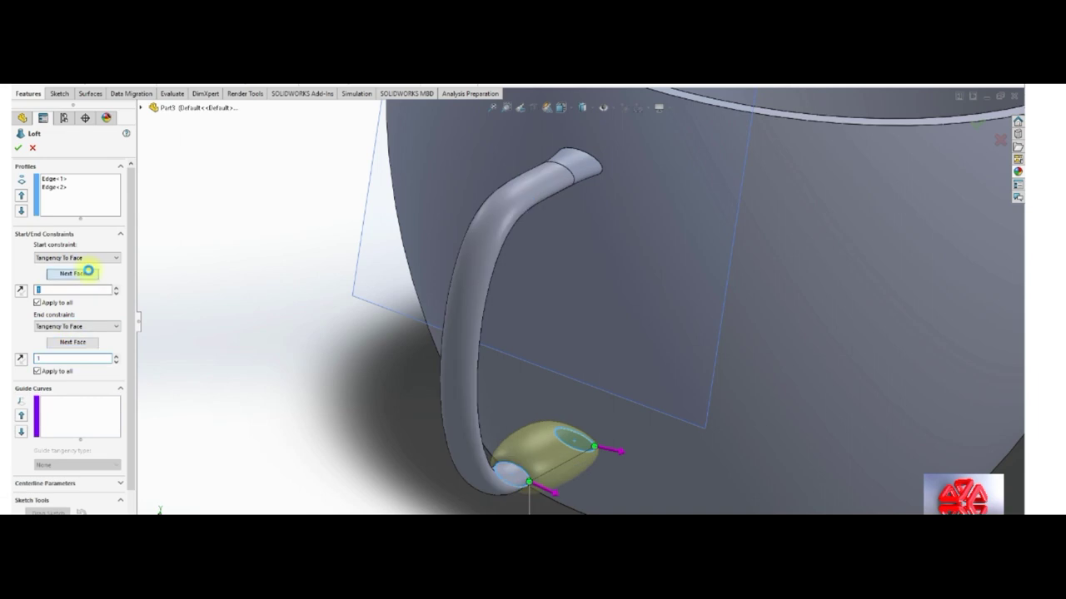
left_click(80, 342)
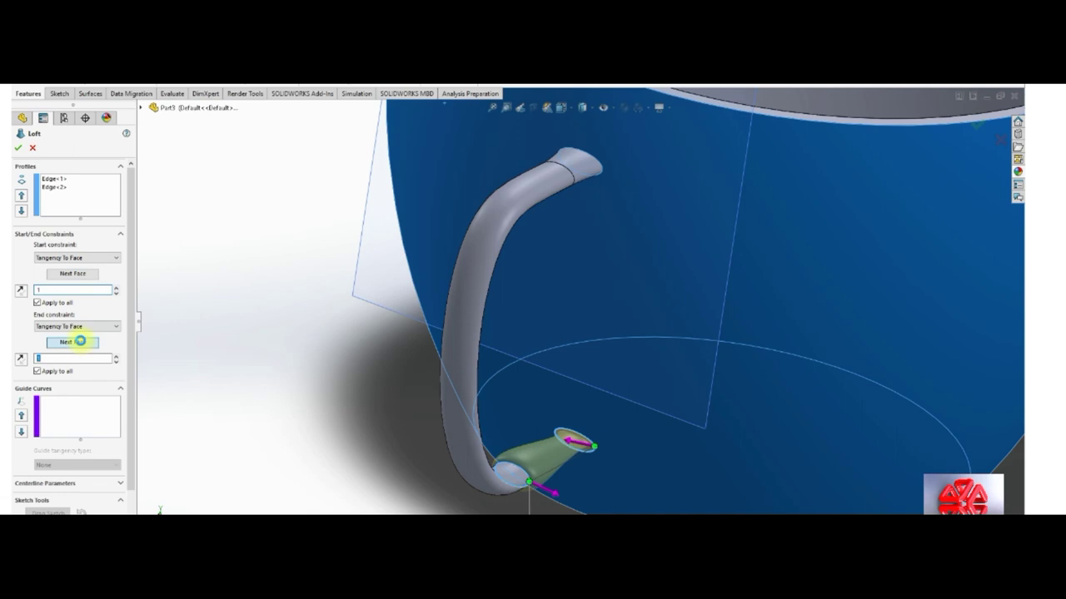
left_click(90, 258)
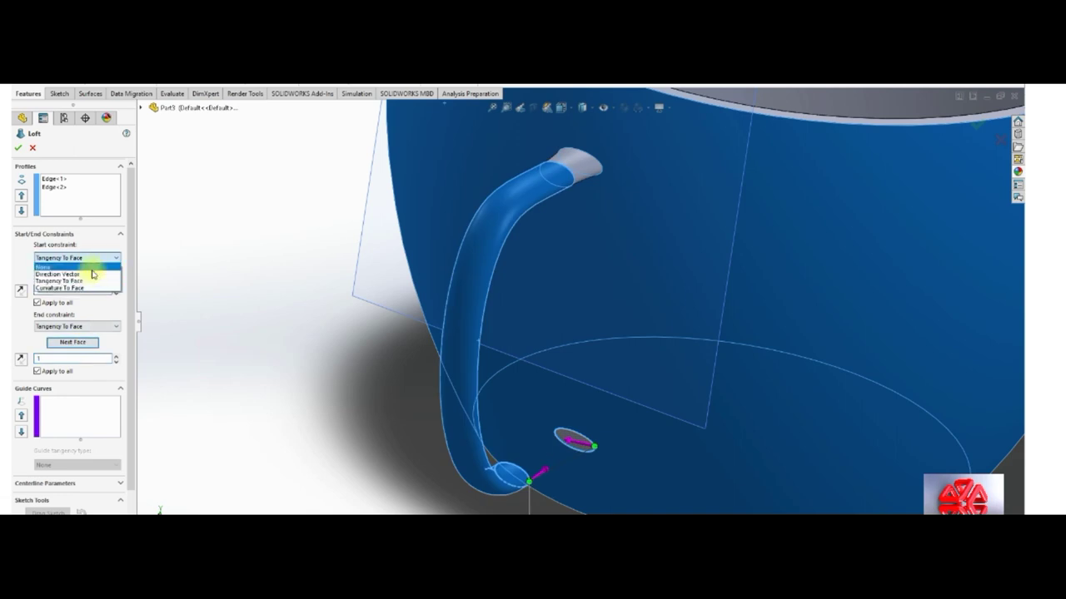
left_click(92, 267)
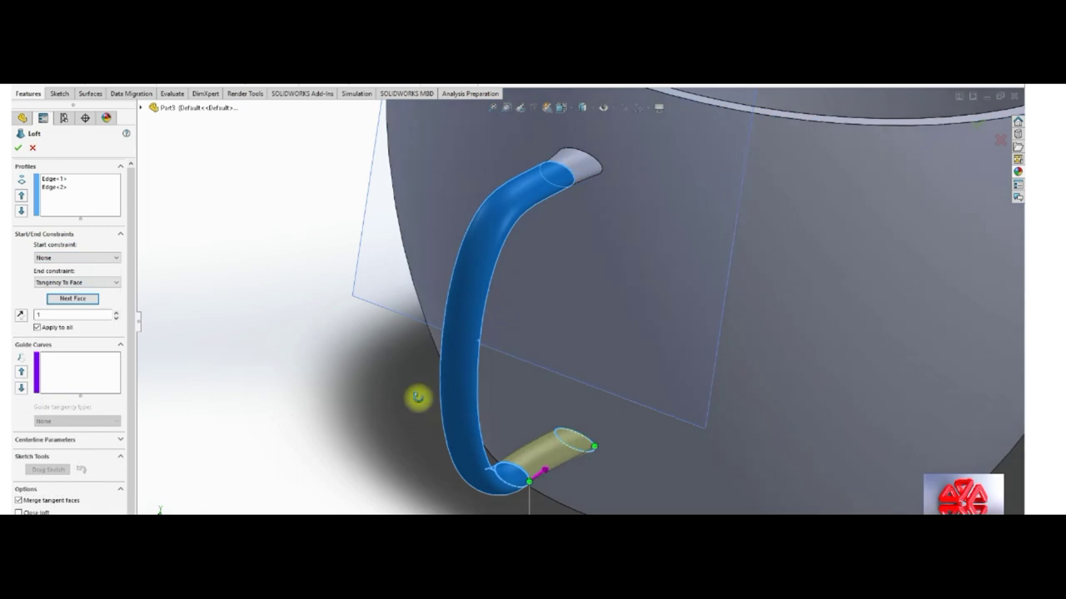
Set the end constraint to None as well and create Loft2.
middle_click_drag(416, 397, 366, 366)
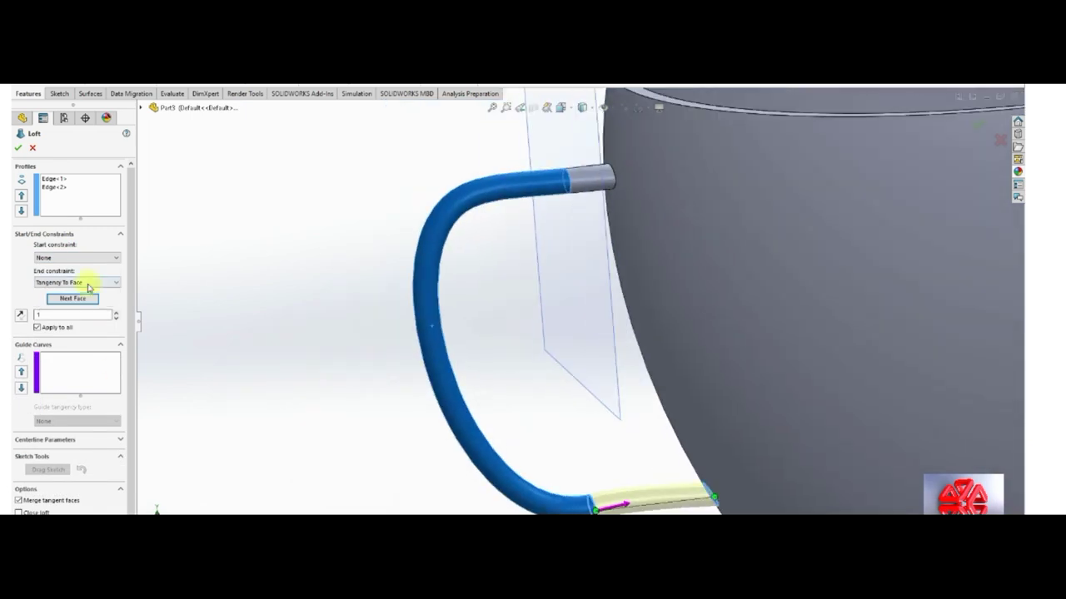
left_click(82, 283)
left_click(80, 299)
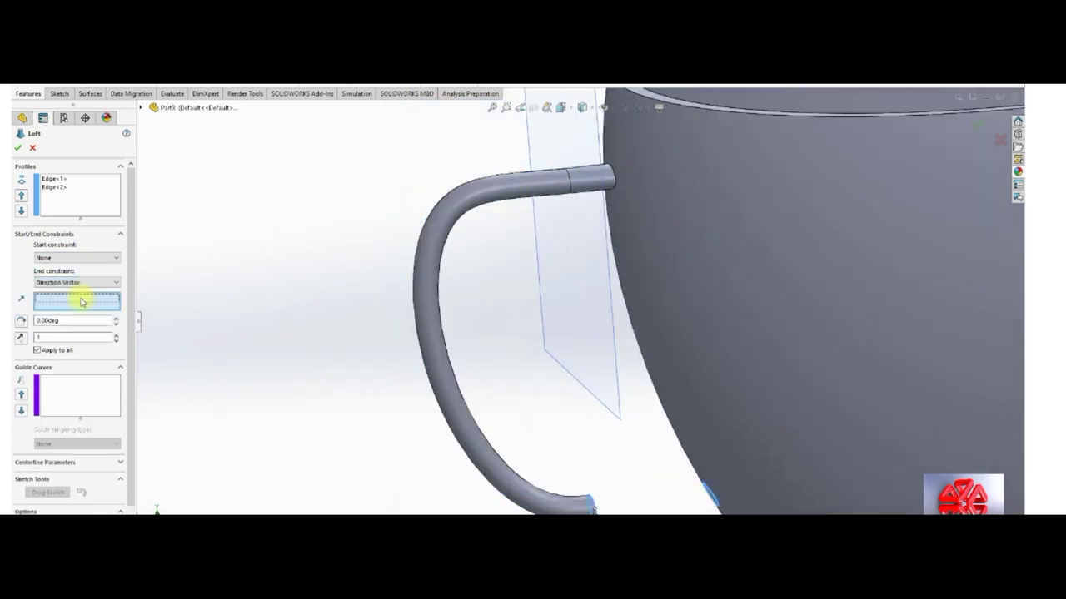
left_click(82, 282)
left_click(79, 292)
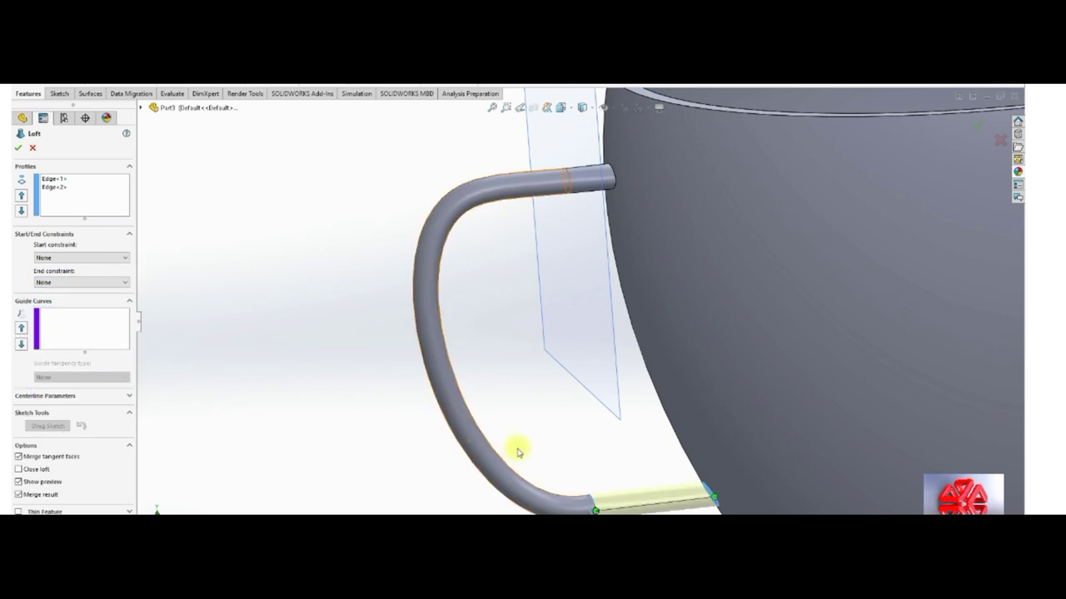
scroll(525, 443, "up", 5)
middle_click_drag(542, 447, 573, 464)
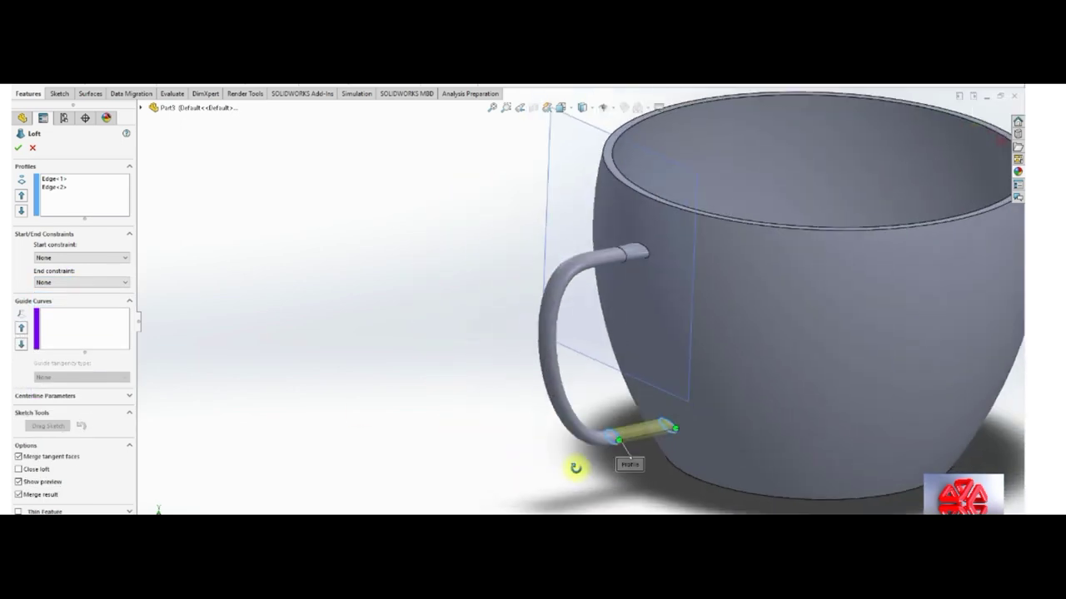
left_click(20, 148)
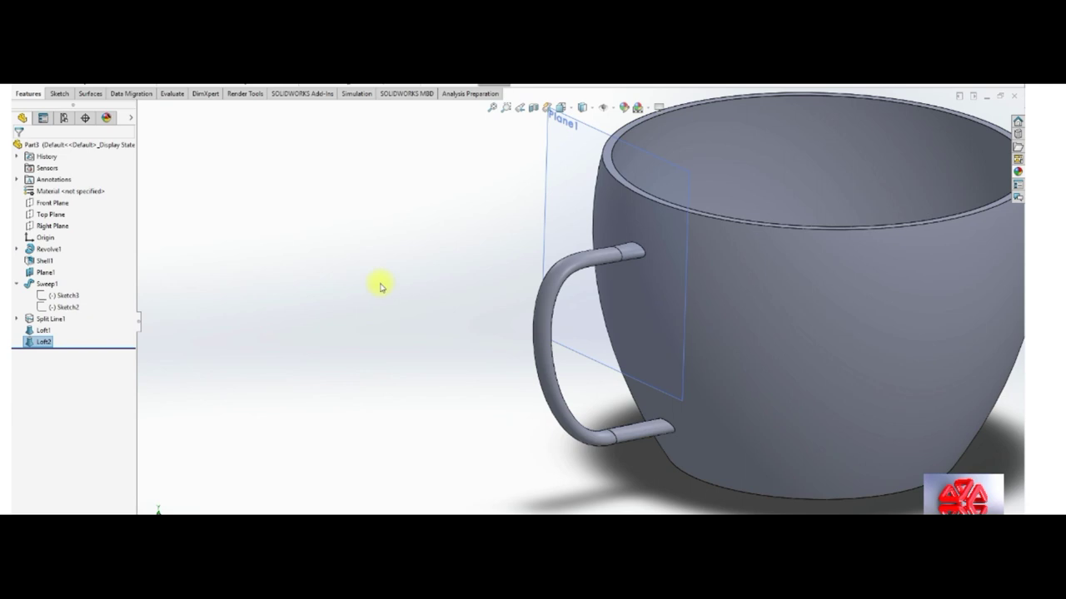
Zoom to fit so the whole teacup and its handle fill the view.
key("space")
key("Escape")
key("f")
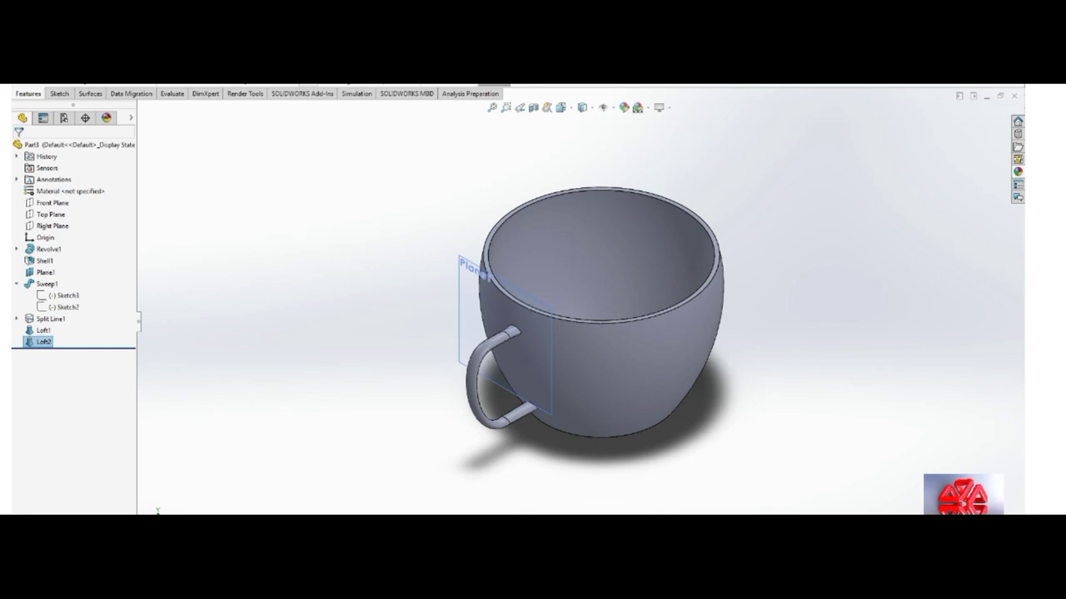
Start a fillet on the upper handle joint edge with a 1.25 mm radius.
left_click(30, 197)
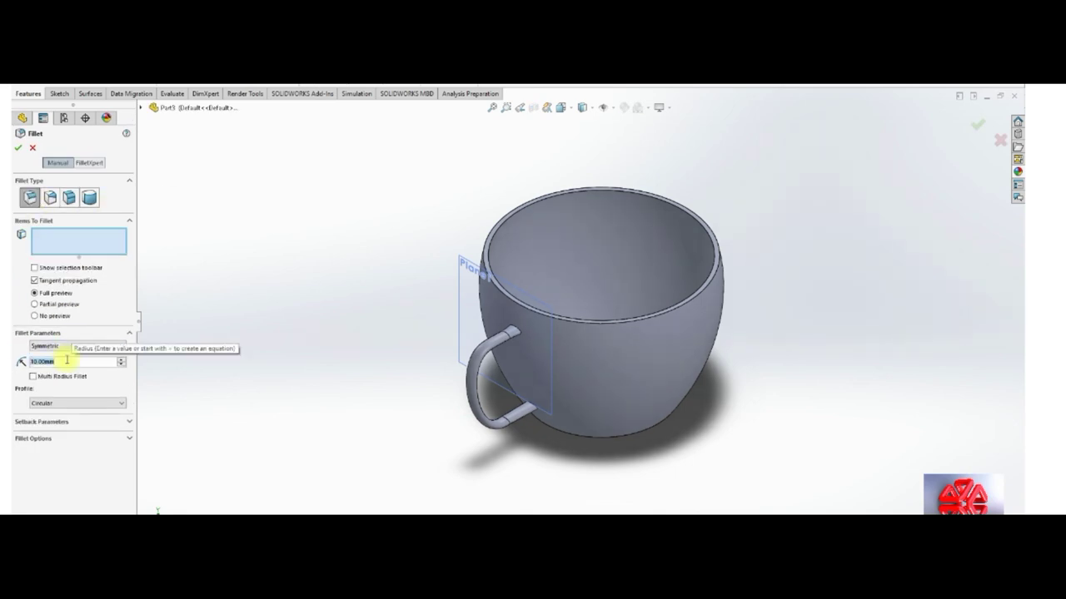
type("2.5")
key("Tab")
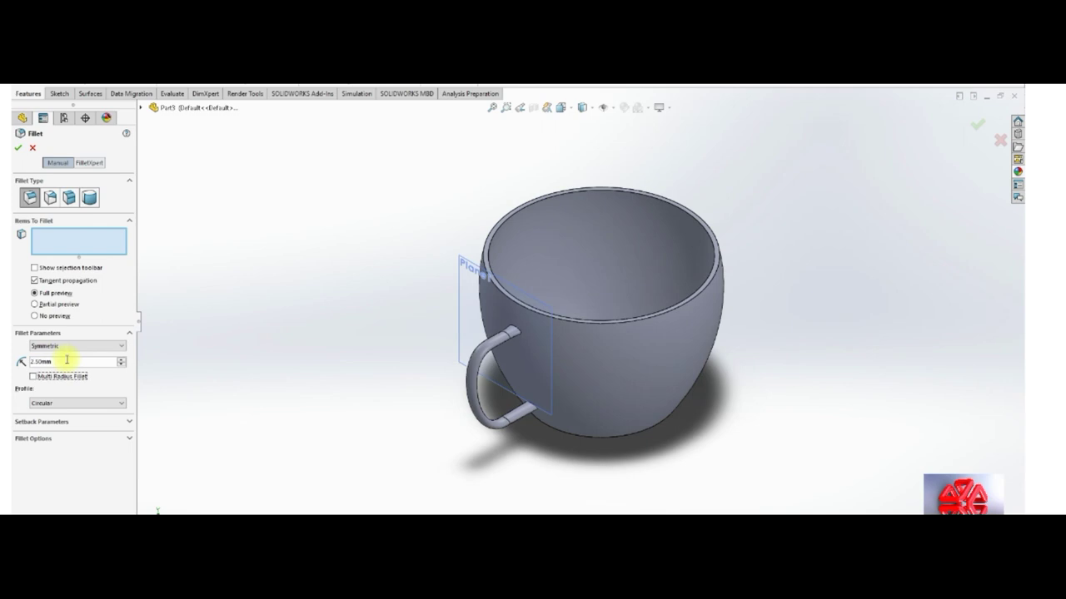
scroll(535, 328, "down", 3)
scroll(536, 328, "down", 2)
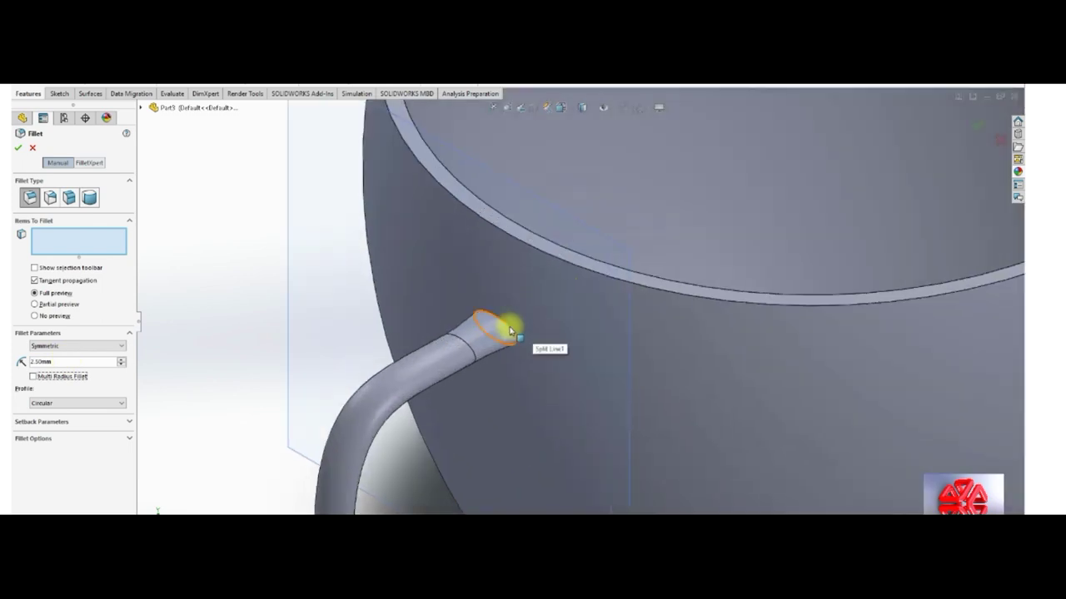
left_click(511, 331)
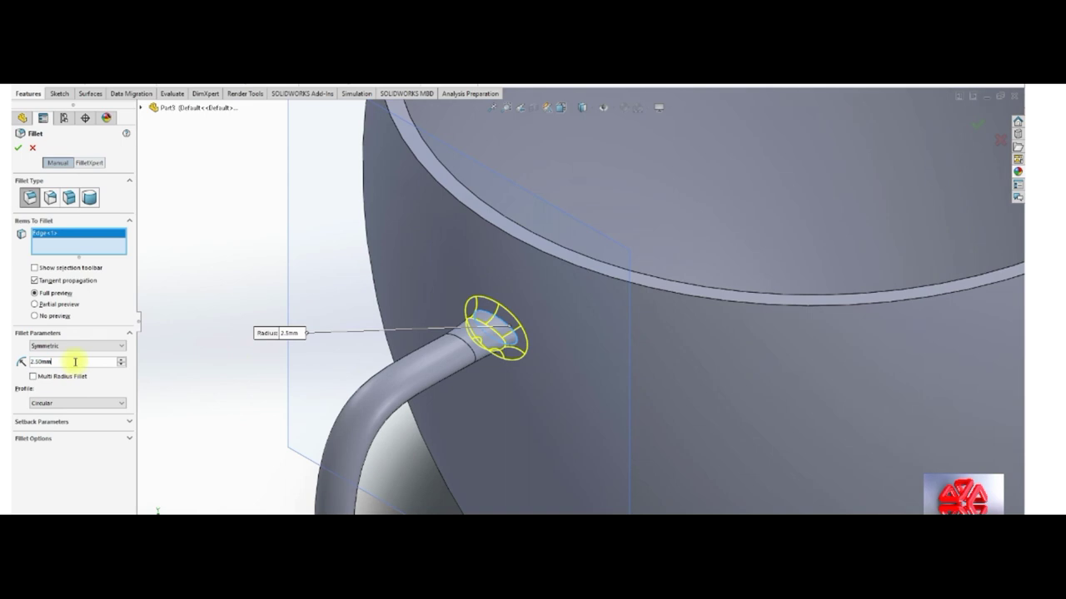
type("1.25")
key("Tab")
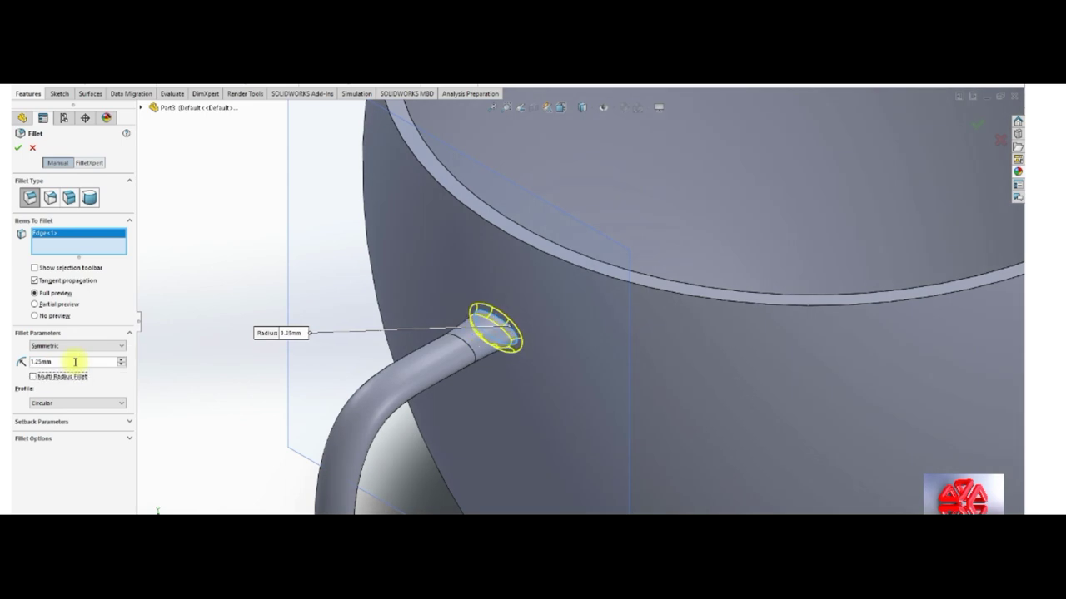
Add the lower handle joint edge and accept the 1.25 mm Fillet1.
scroll(507, 393, "up", 1)
scroll(566, 469, "up", 2)
scroll(592, 447, "down", 3)
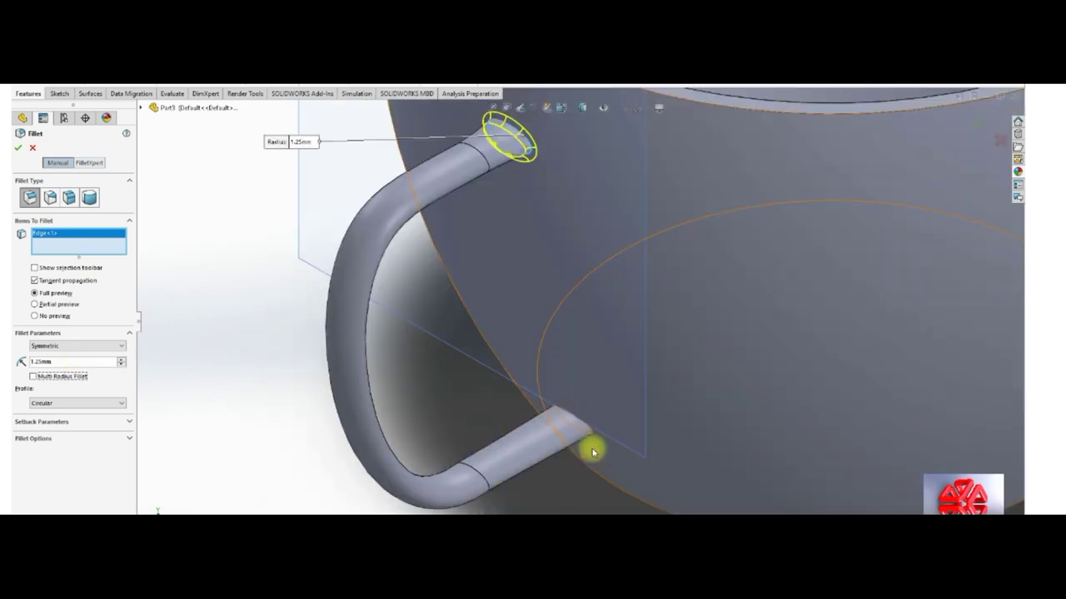
scroll(583, 389, "down", 3)
left_click(586, 351)
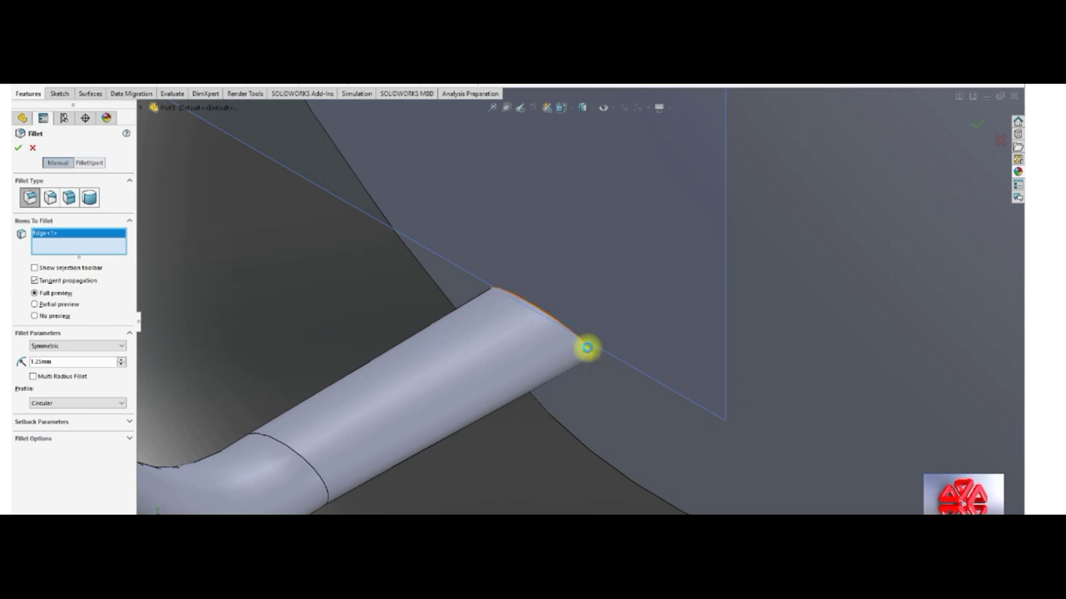
key("Return")
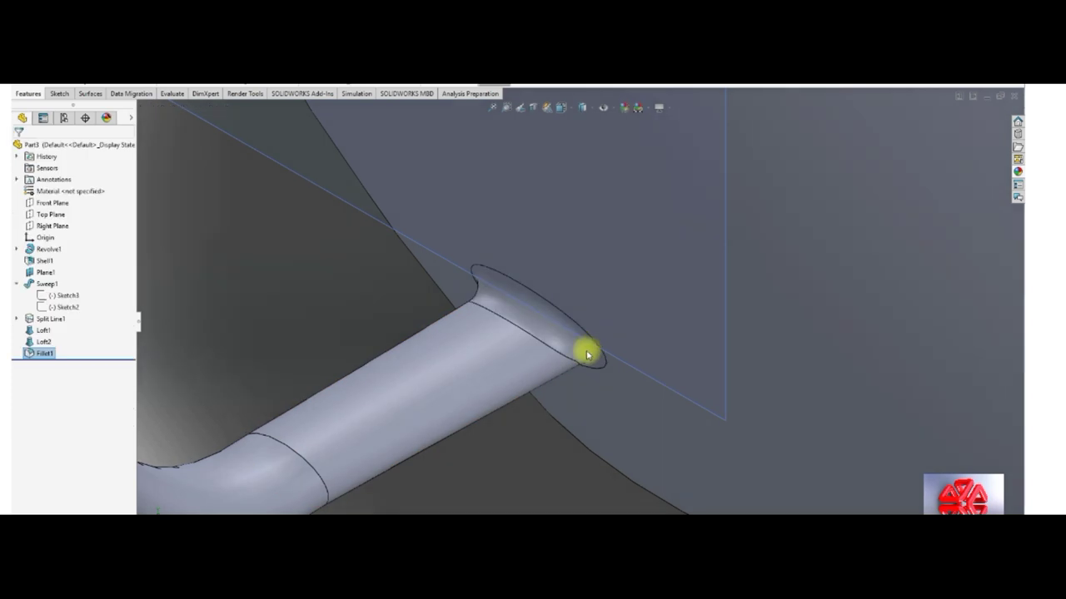
scroll(588, 358, "up", 2)
scroll(589, 360, "up", 2)
scroll(588, 360, "up", 1)
scroll(549, 341, "up", 2)
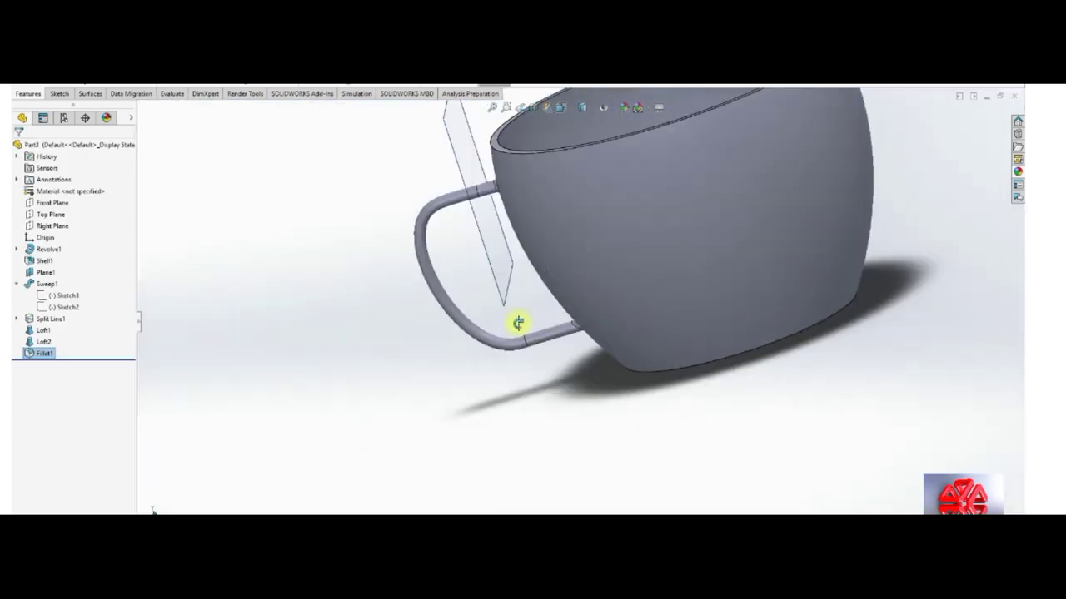
scroll(551, 360, "up", 3)
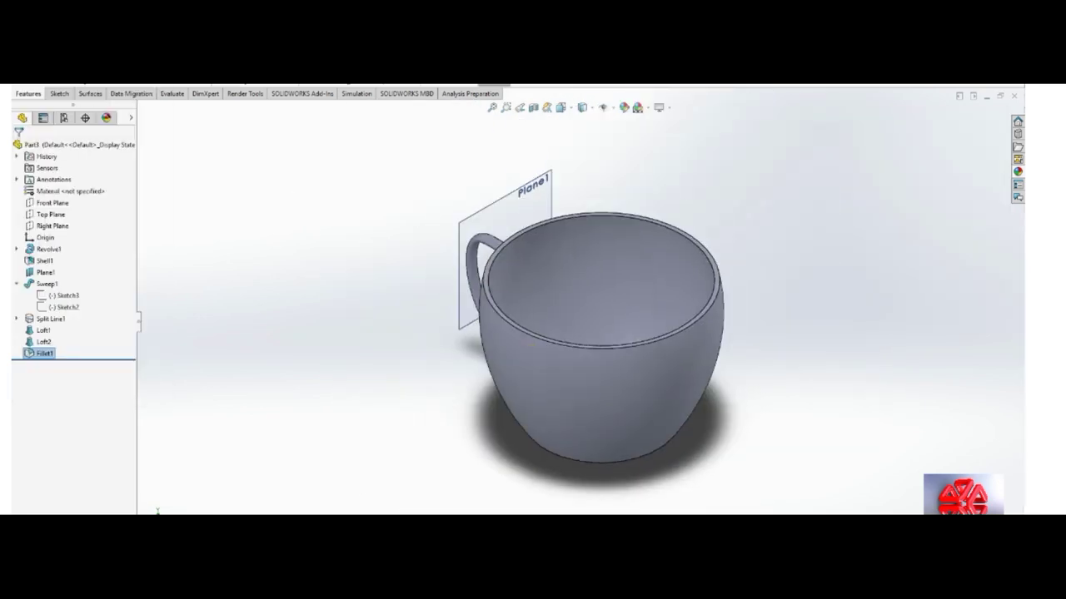
Apply a 1.25 mm Fillet2 to the teacup's top rim edge, then view the cup from an angle.
left_click(302, 84)
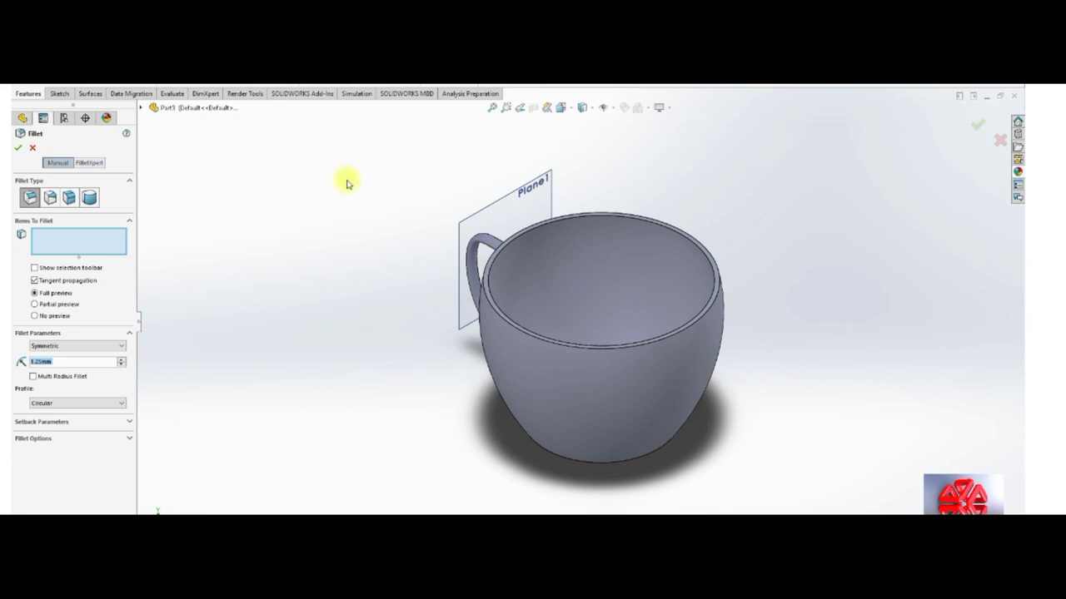
left_click(515, 330)
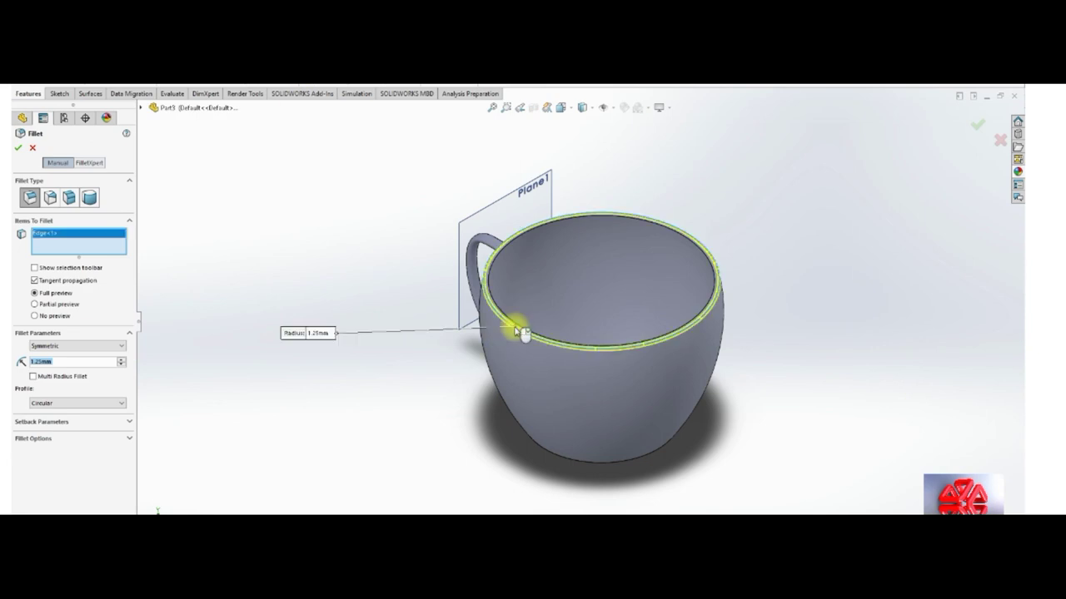
key("Return")
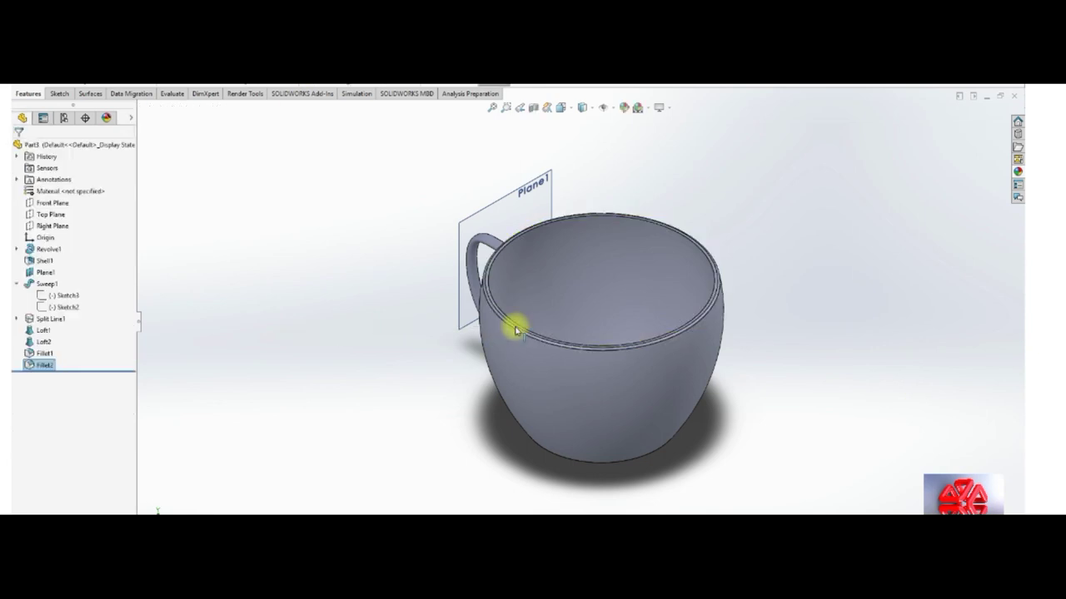
key("space")
left_click(446, 367)
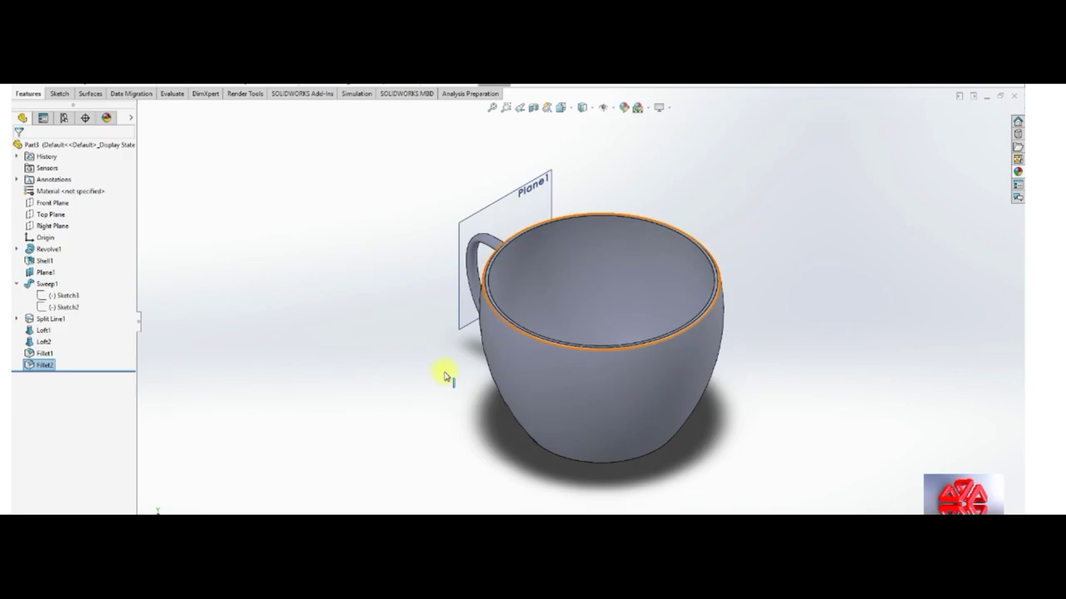